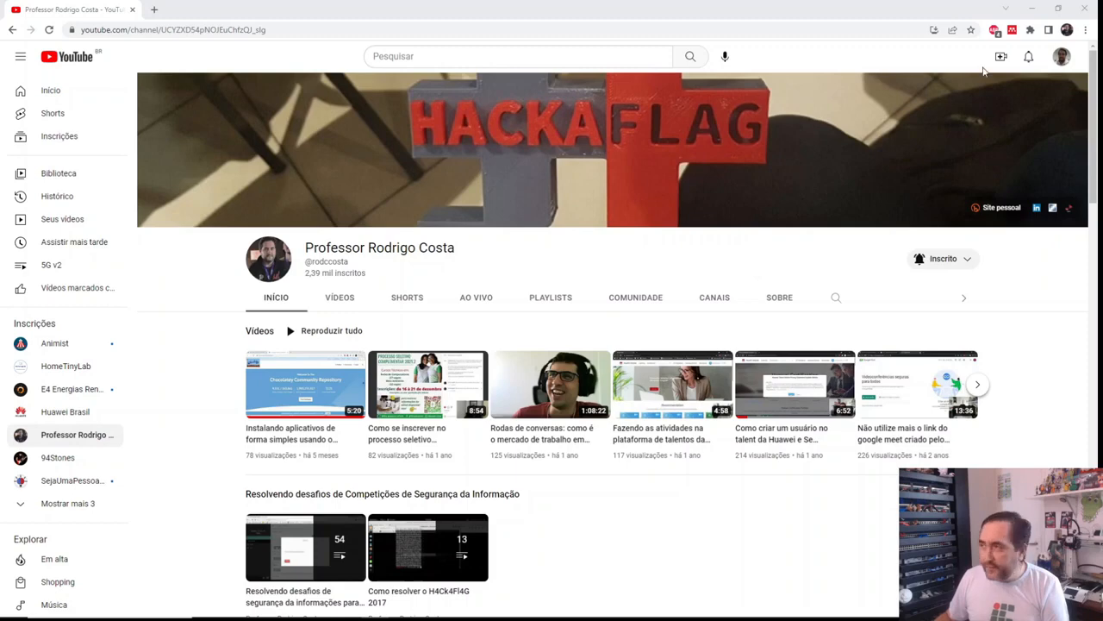
Create a live stream that starts right away (Agora mesmo), using Software para streaming as the stream type.
left_click(1062, 57)
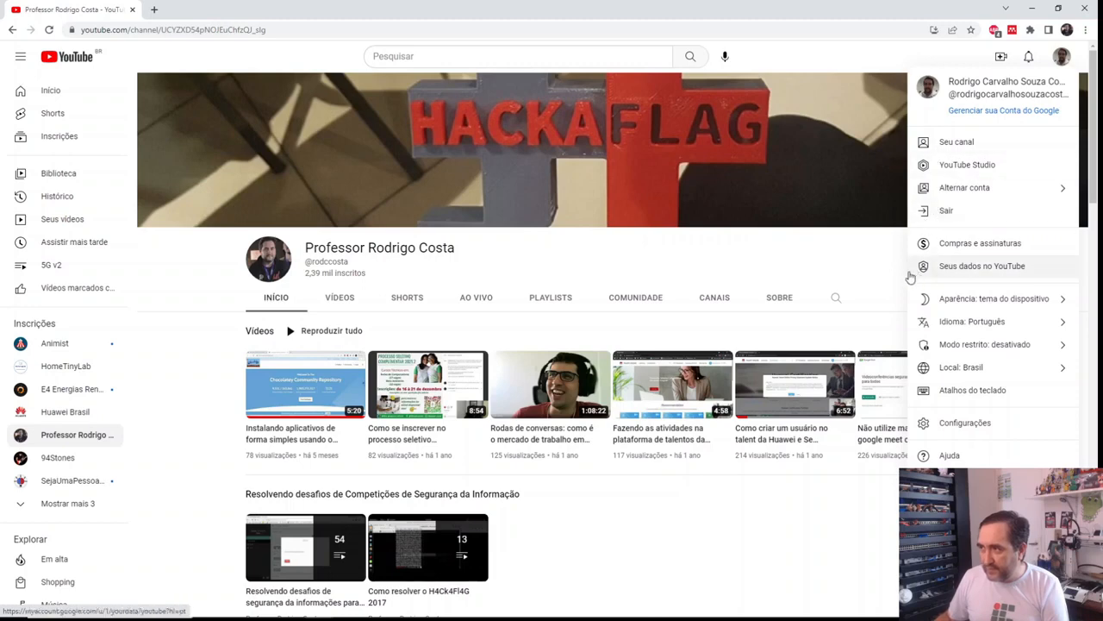
left_click(933, 54)
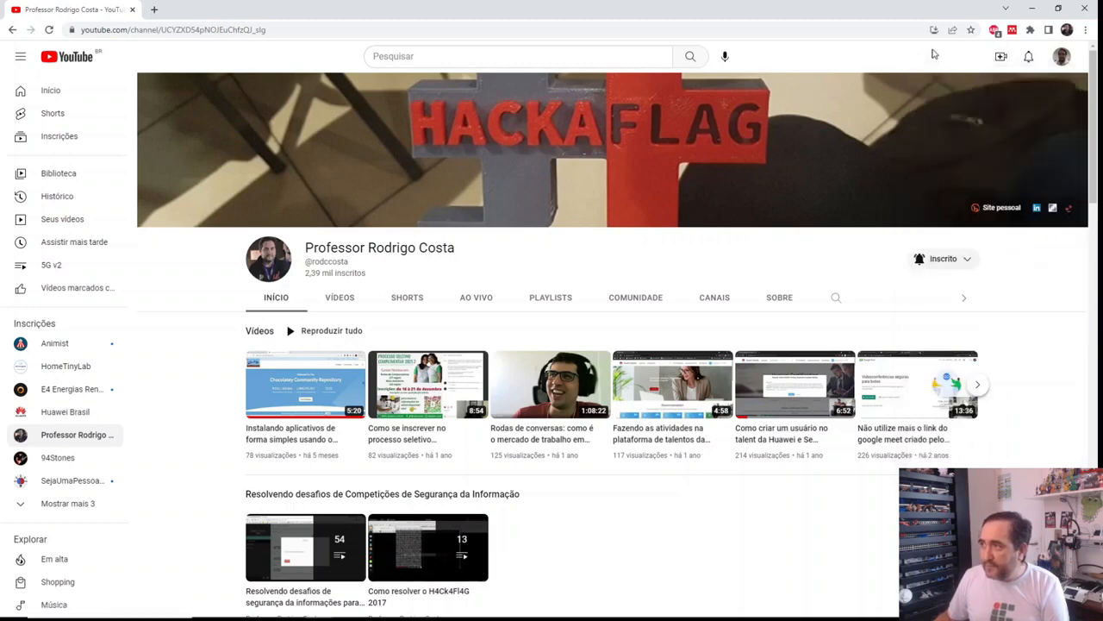
left_click(1001, 57)
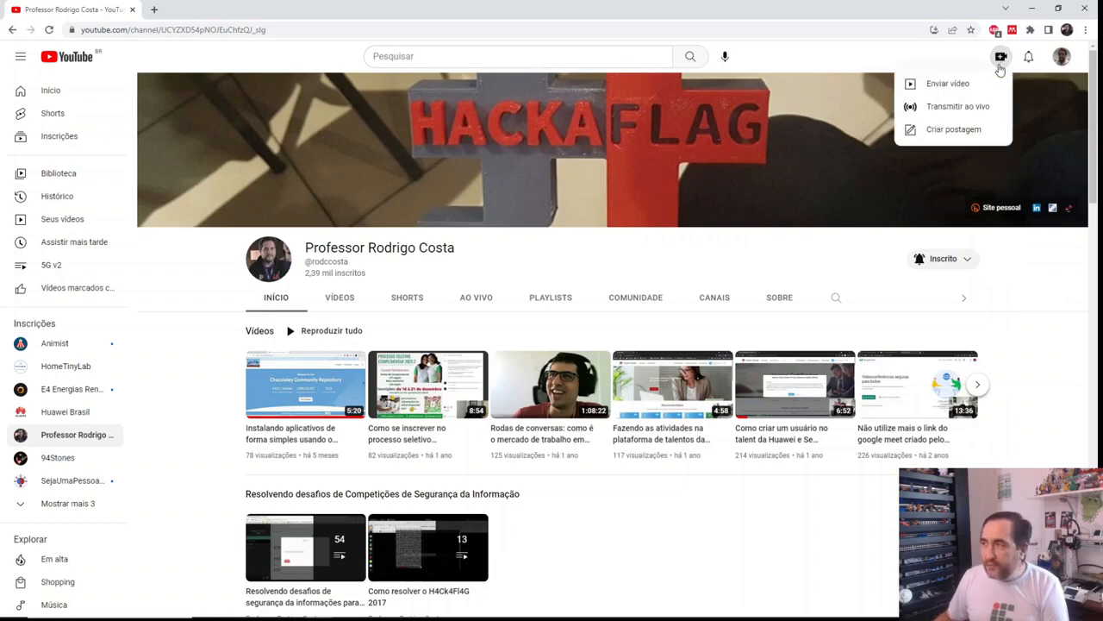
left_click(978, 115)
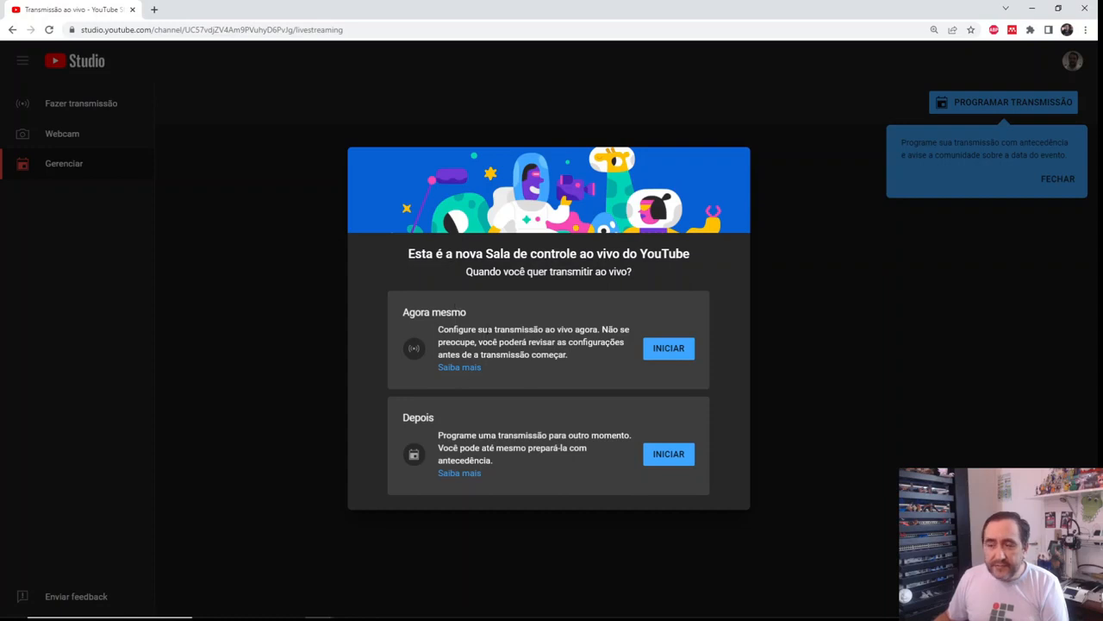
left_click(677, 349)
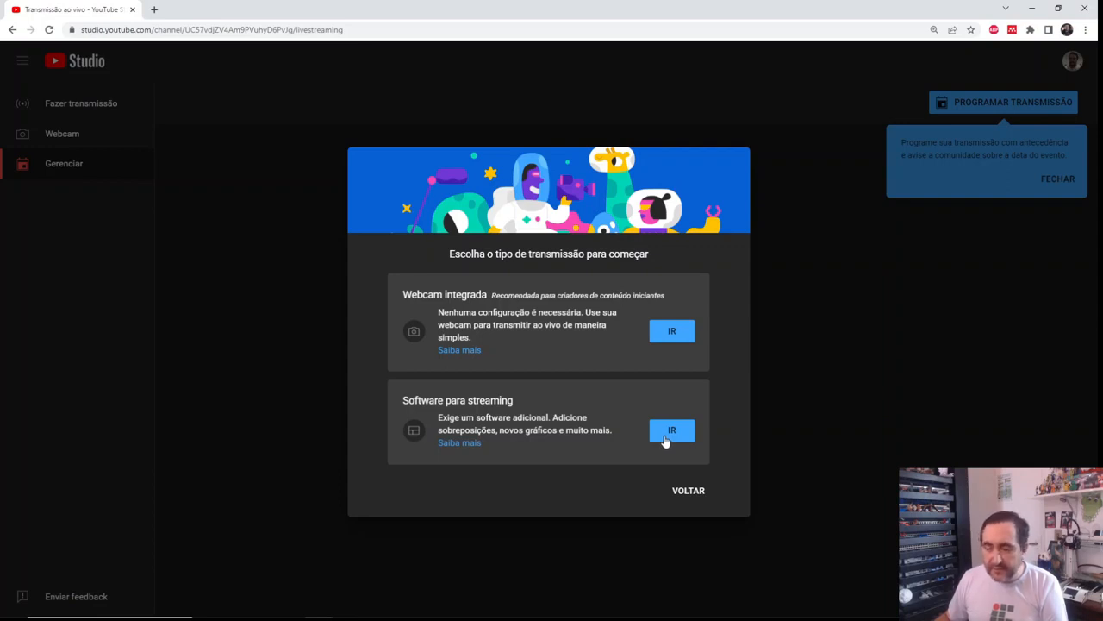
left_click(665, 438)
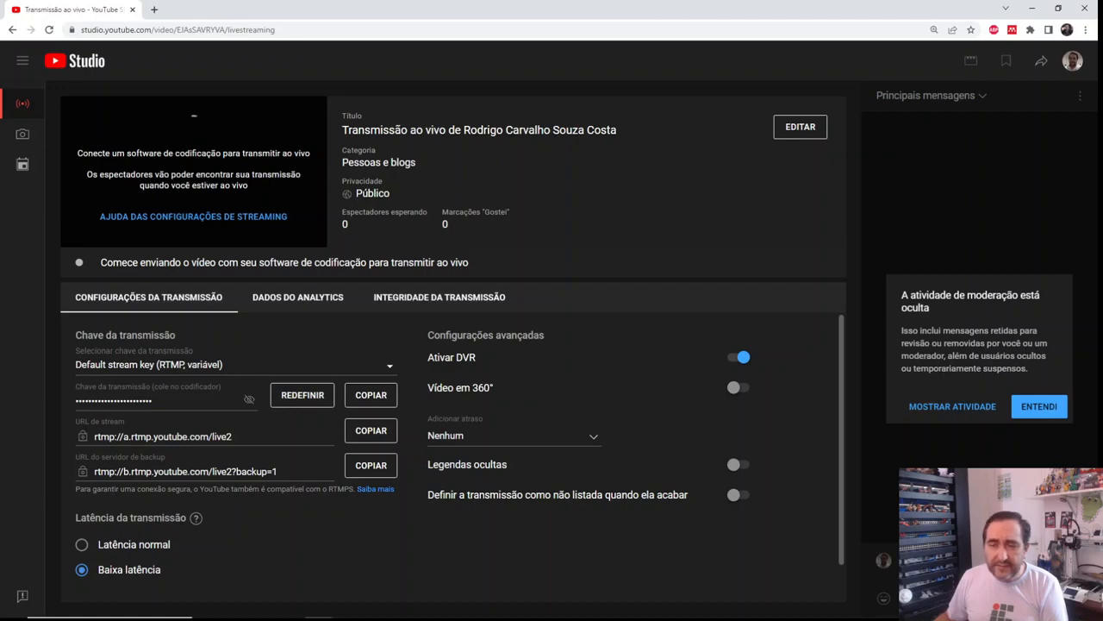
Switch to the other browser window, search for "videoconferencia rnp", and bring up the ConferenciaWeb - RNP login page.
key("alt+Tab")
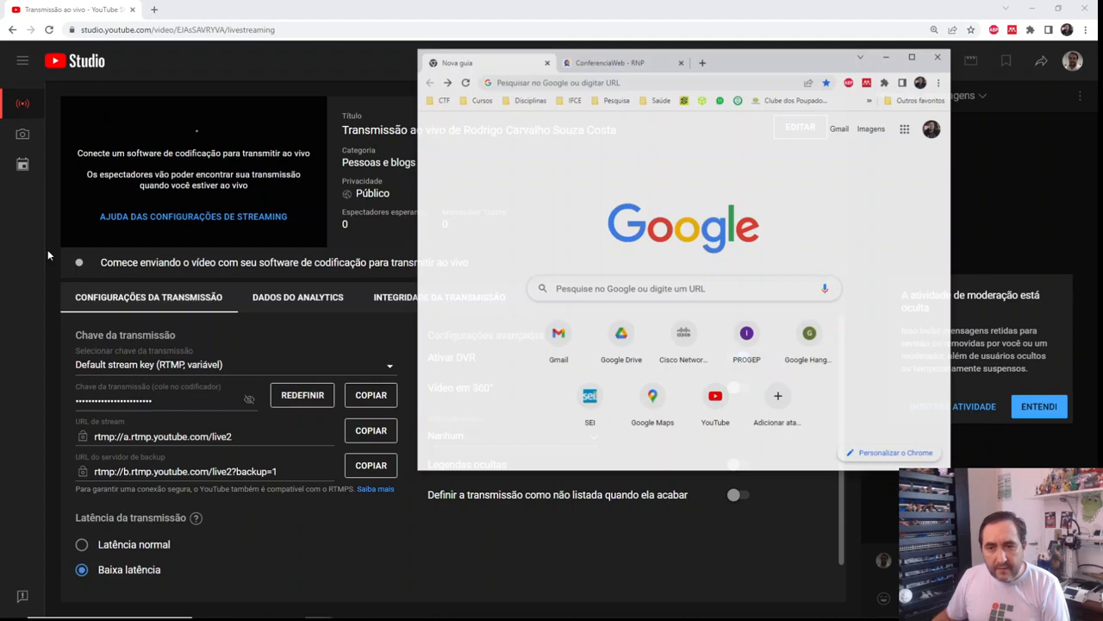
left_click(628, 72)
type("videocon")
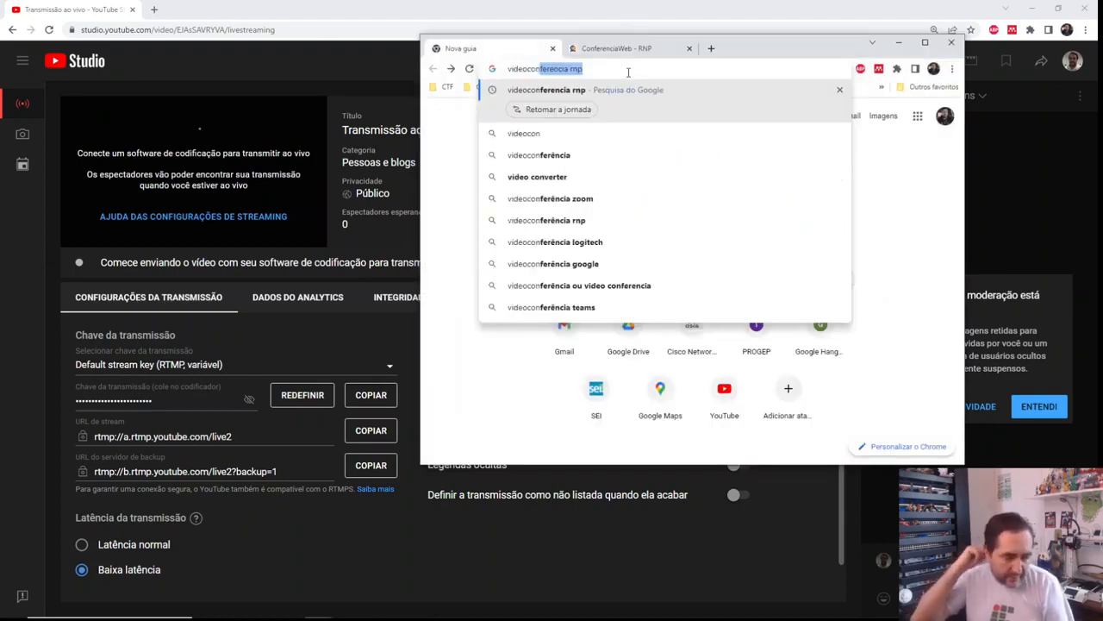
key("Return")
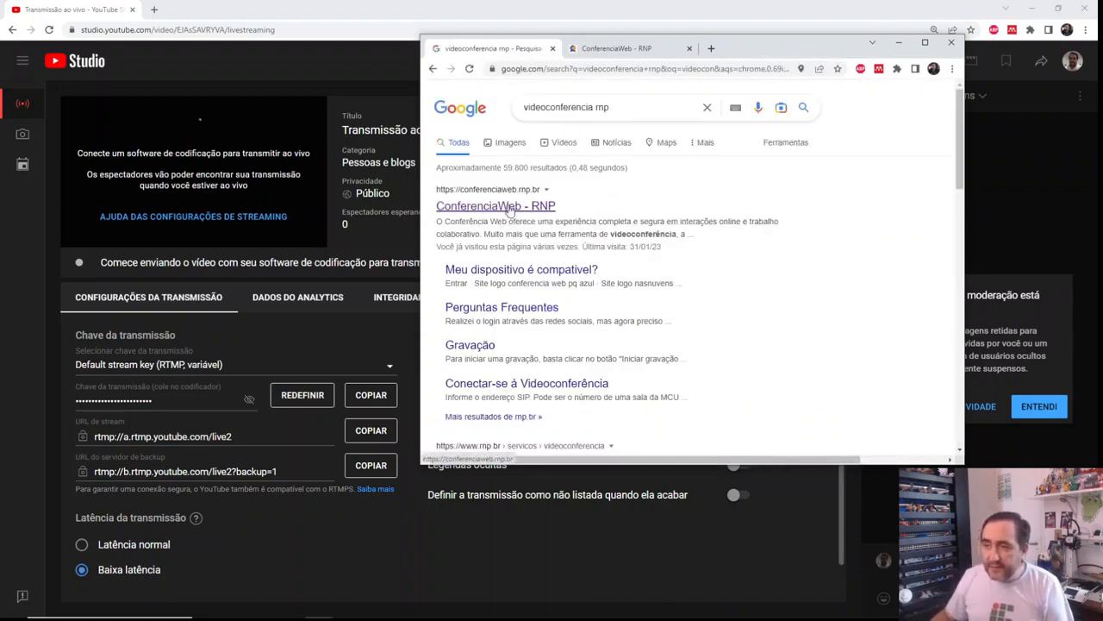
left_click(610, 49)
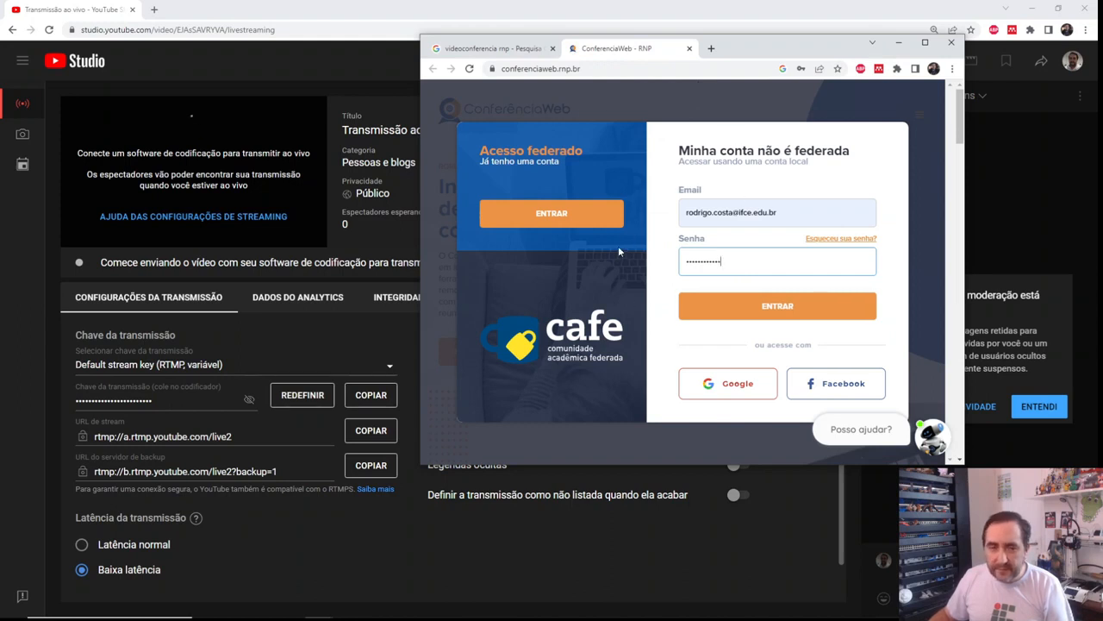
Sign in to ConferênciaWeb through federated access, choosing IFCE - Instituto Federal do Ceara as the institution.
left_click(722, 307)
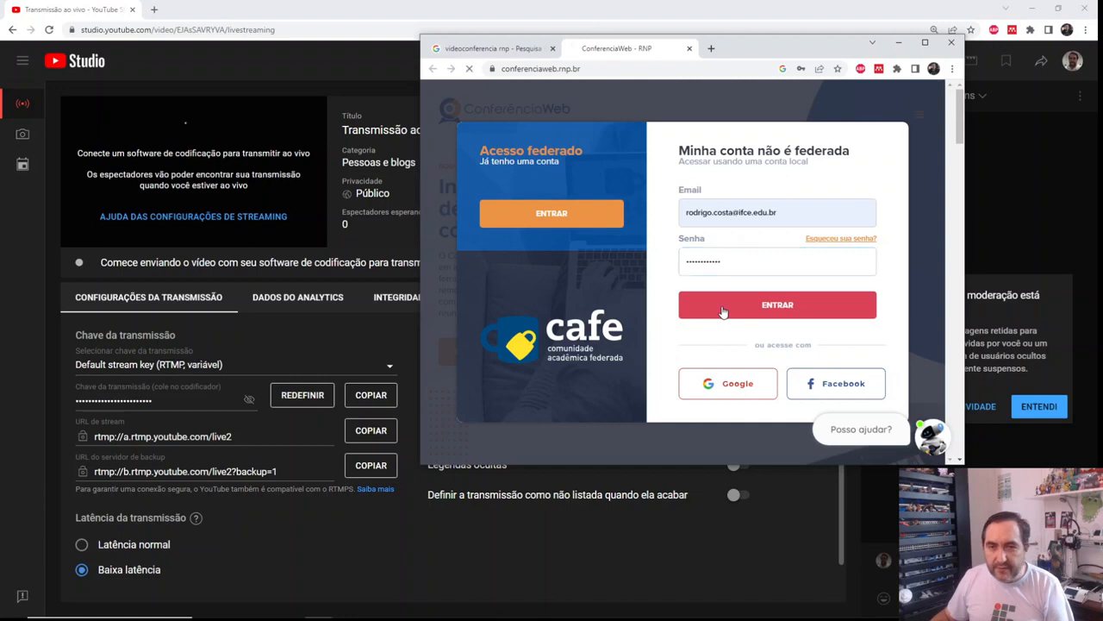
left_click(594, 220)
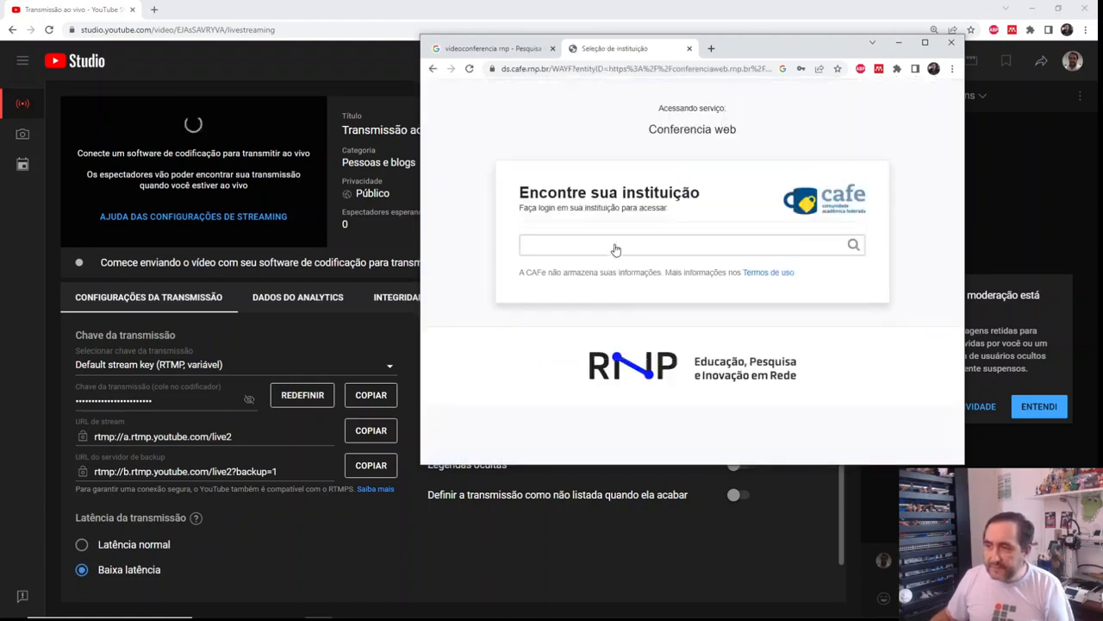
left_click(647, 244)
type("ifce")
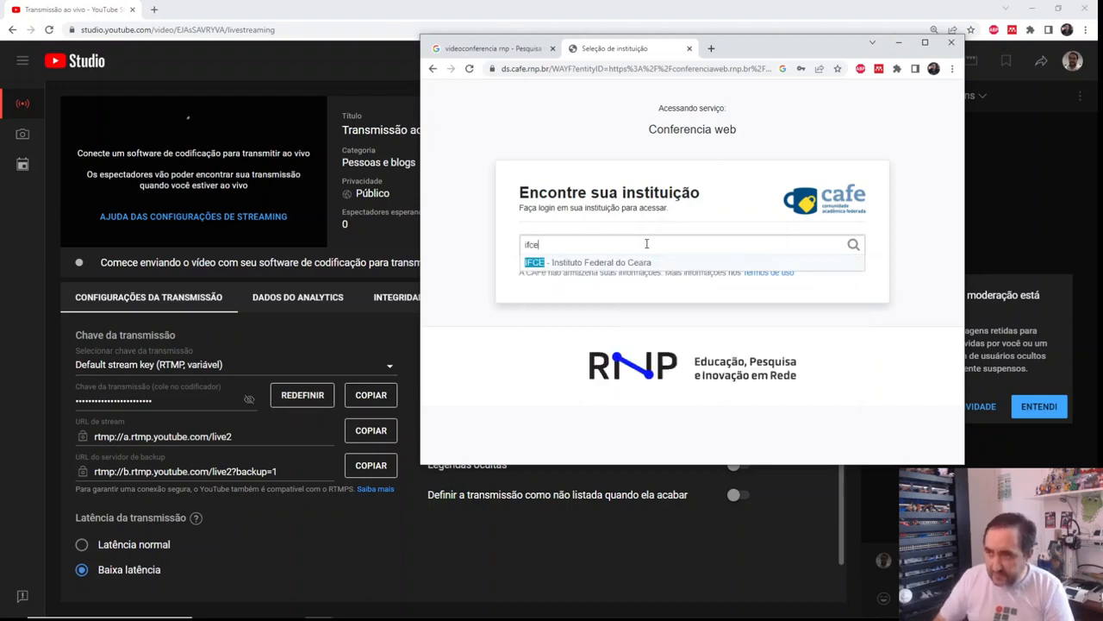
key("Return")
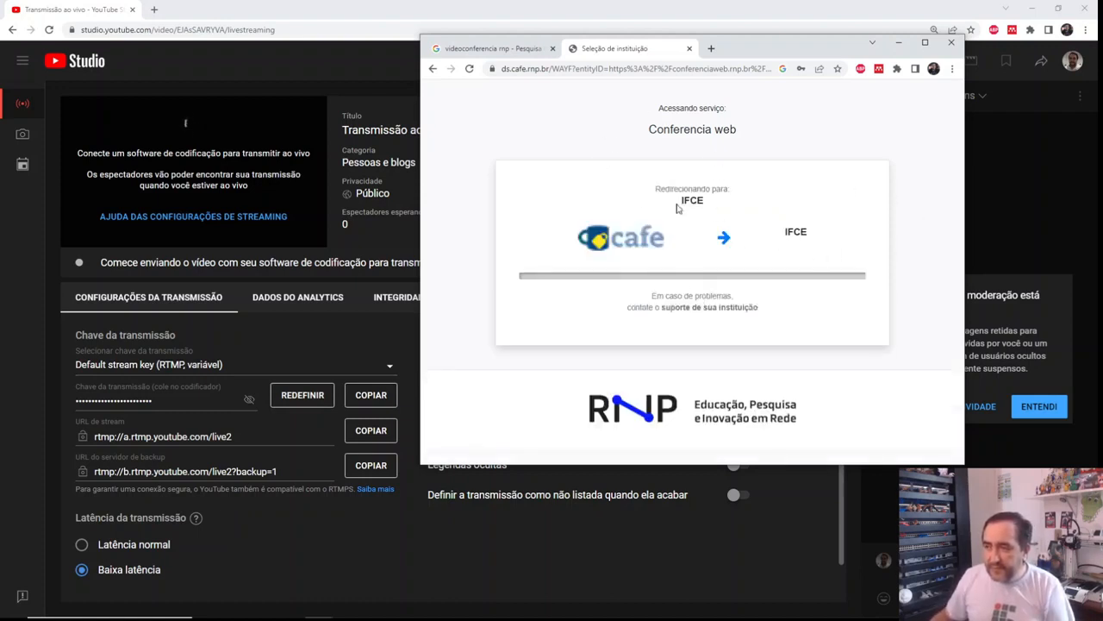
left_click(621, 341)
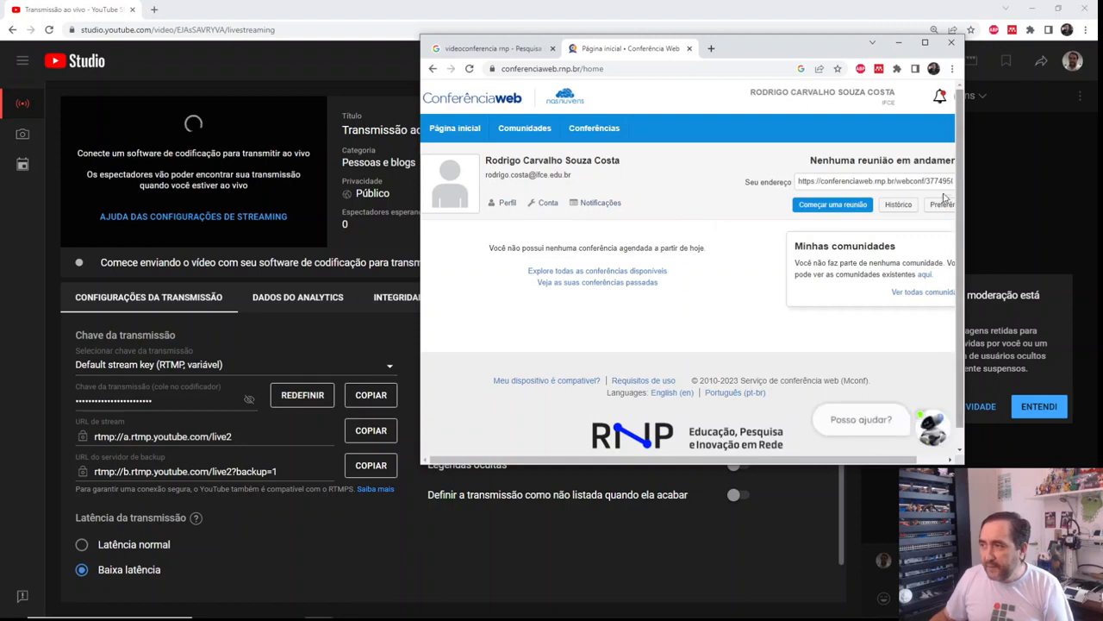
Widen the browser window, start a meeting in the personal conference room, and join its audio with the microphone.
left_click_drag(967, 196, 1030, 198)
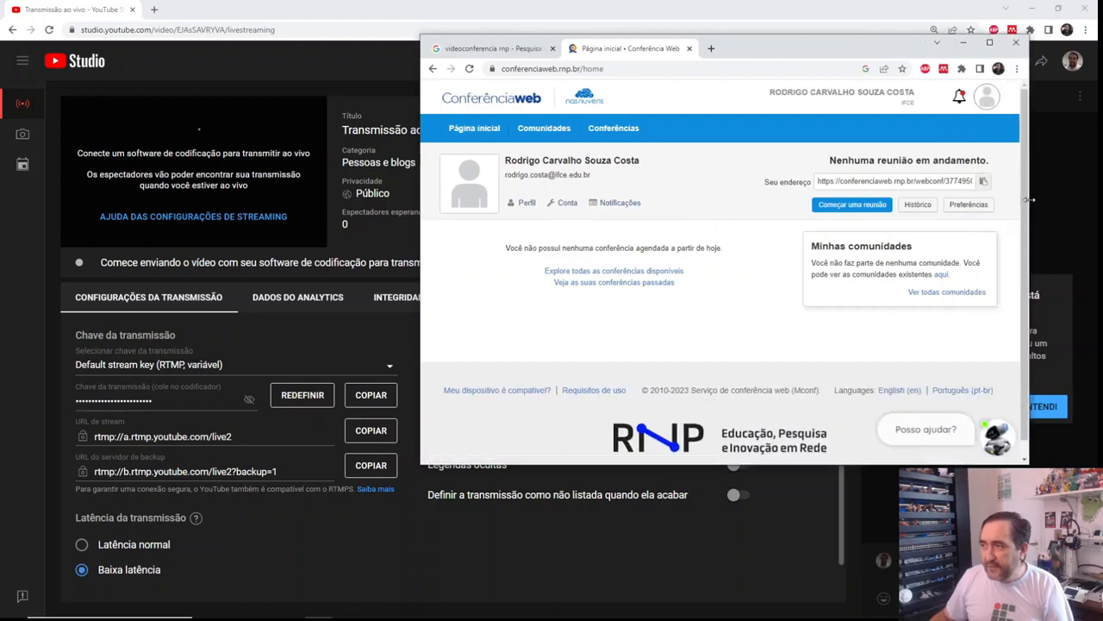
left_click(835, 212)
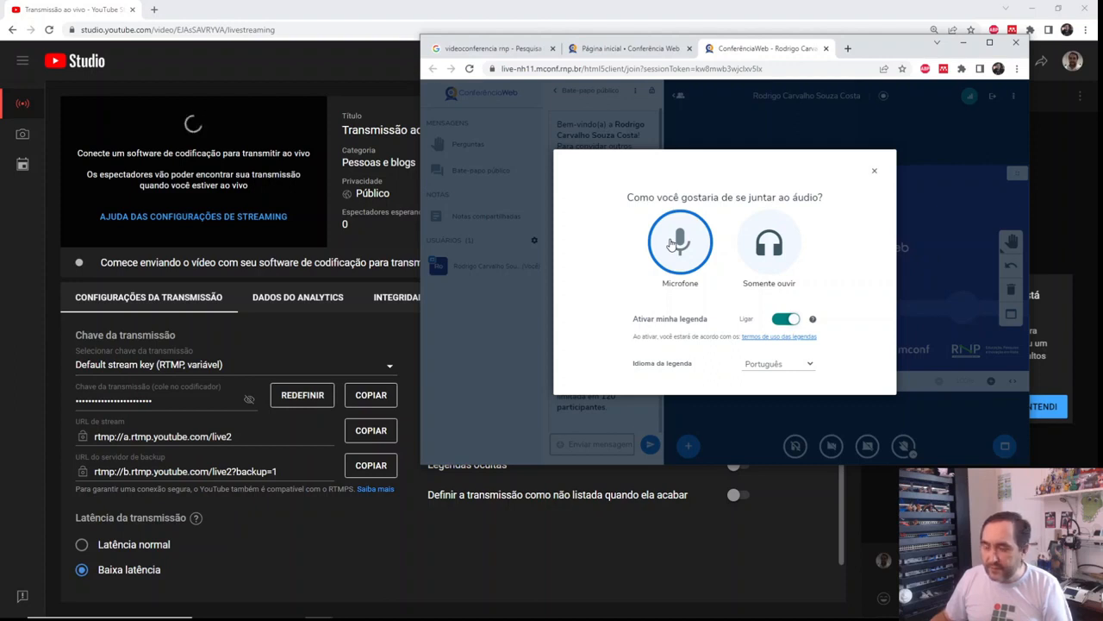
left_click(674, 244)
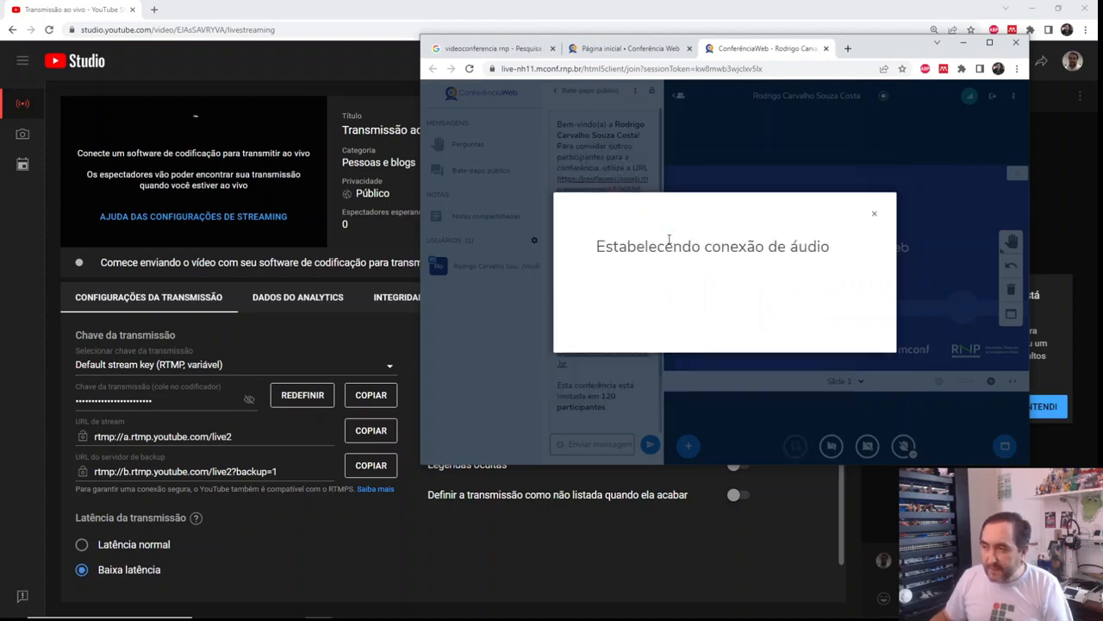
left_click(583, 136)
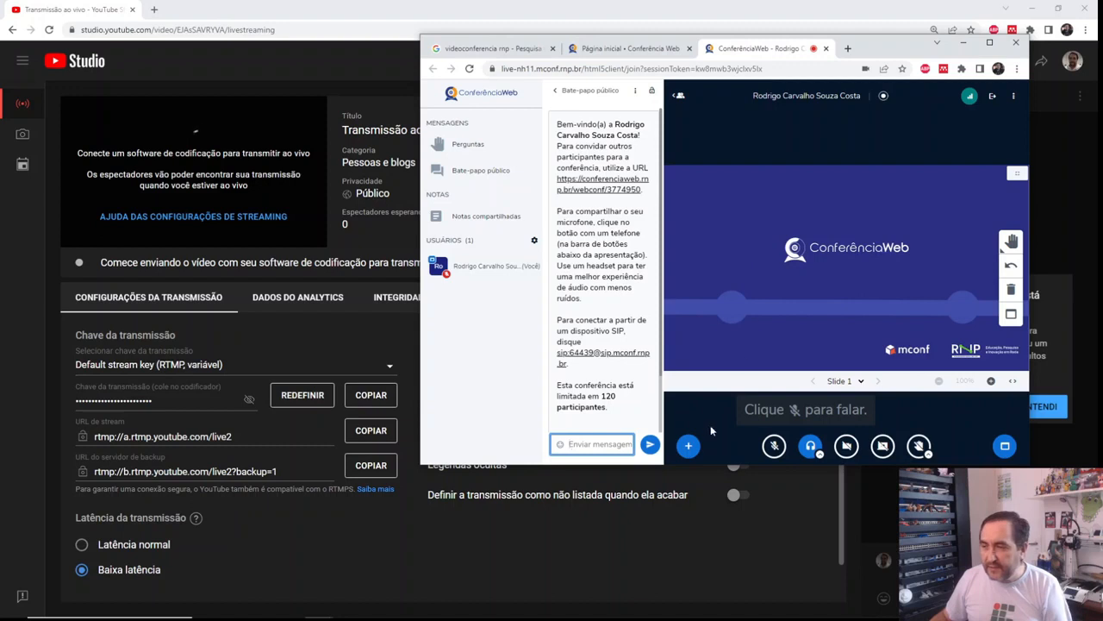
Set up an RTMP transmission of the session with YouTube's stream URL rtmp://a.rtmp.youtube.com/live2 as the destination.
left_click(689, 446)
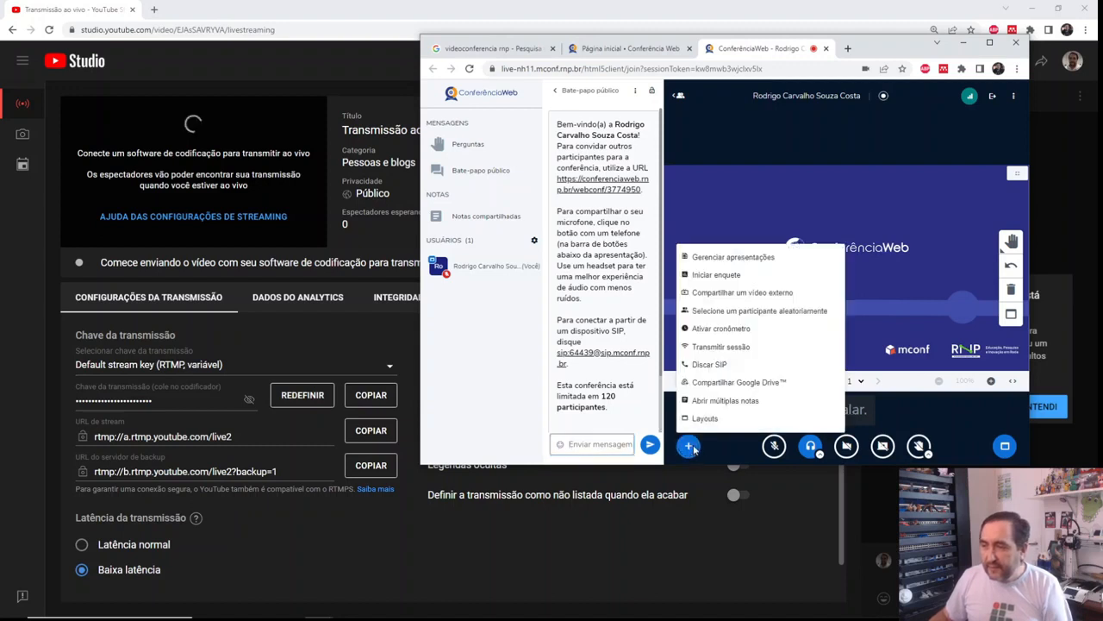
left_click(715, 347)
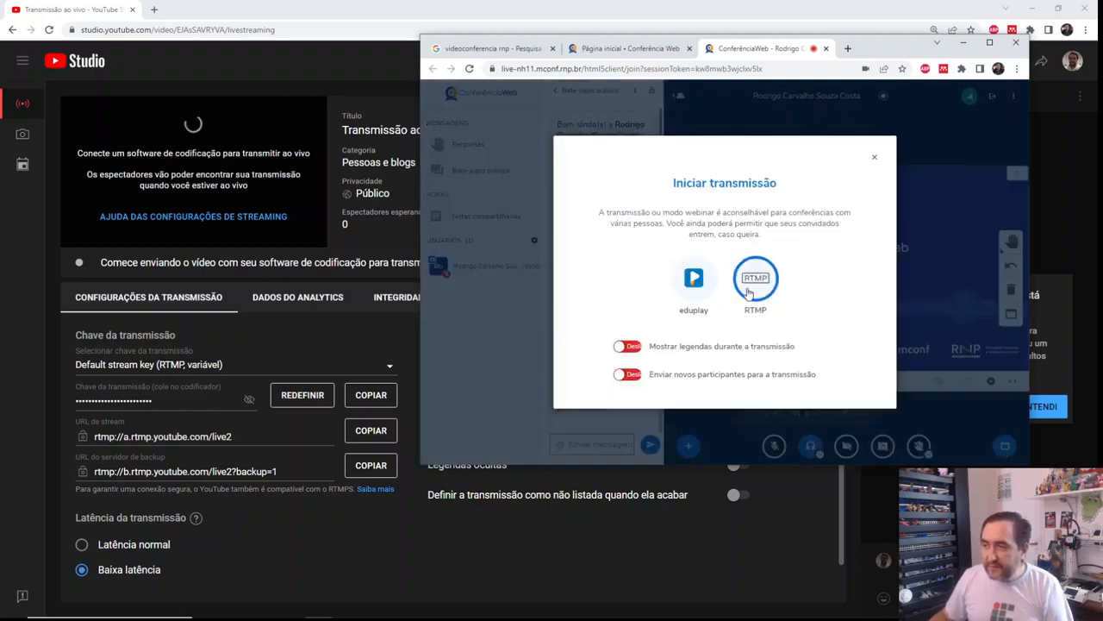
left_click(748, 294)
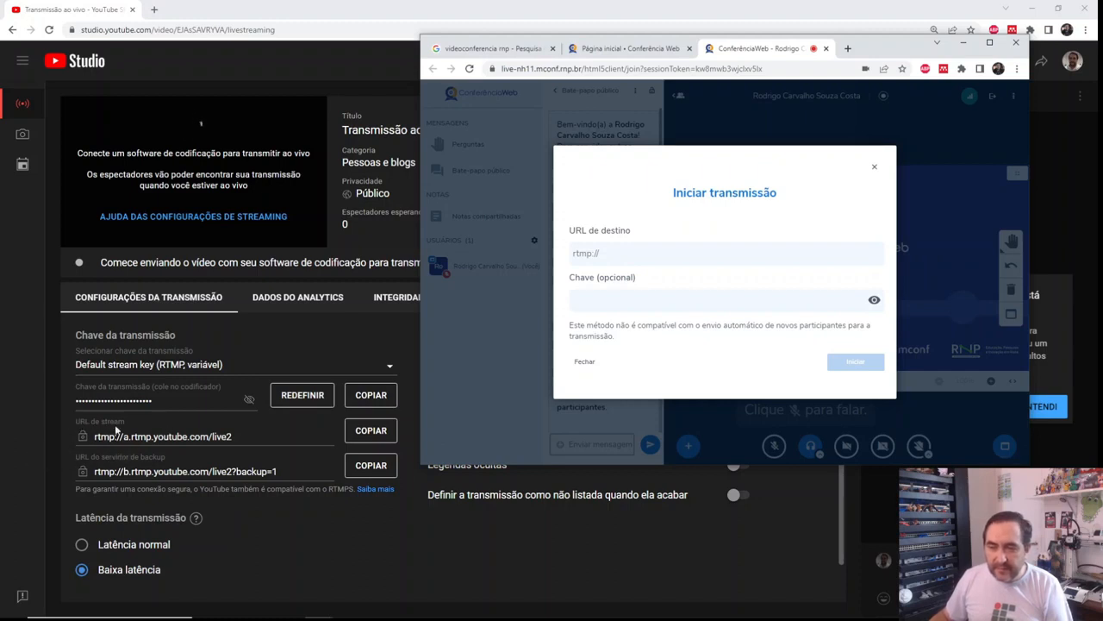
left_click(364, 438)
key("alt+Tab")
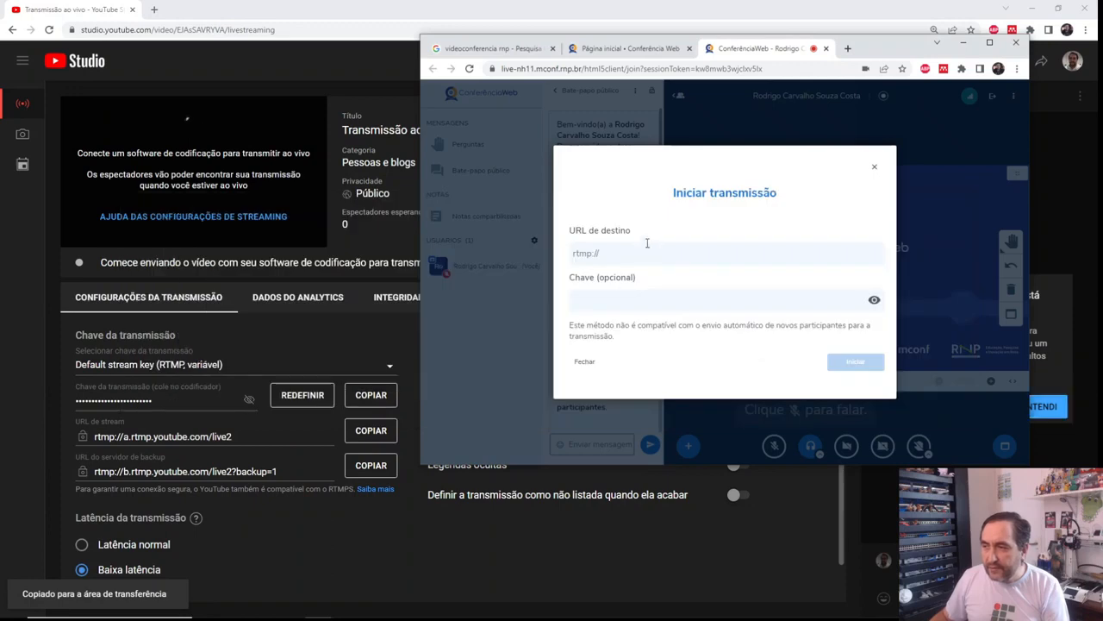
left_click(648, 247)
type("rtmp://a.rtmp.youtube.com/live2")
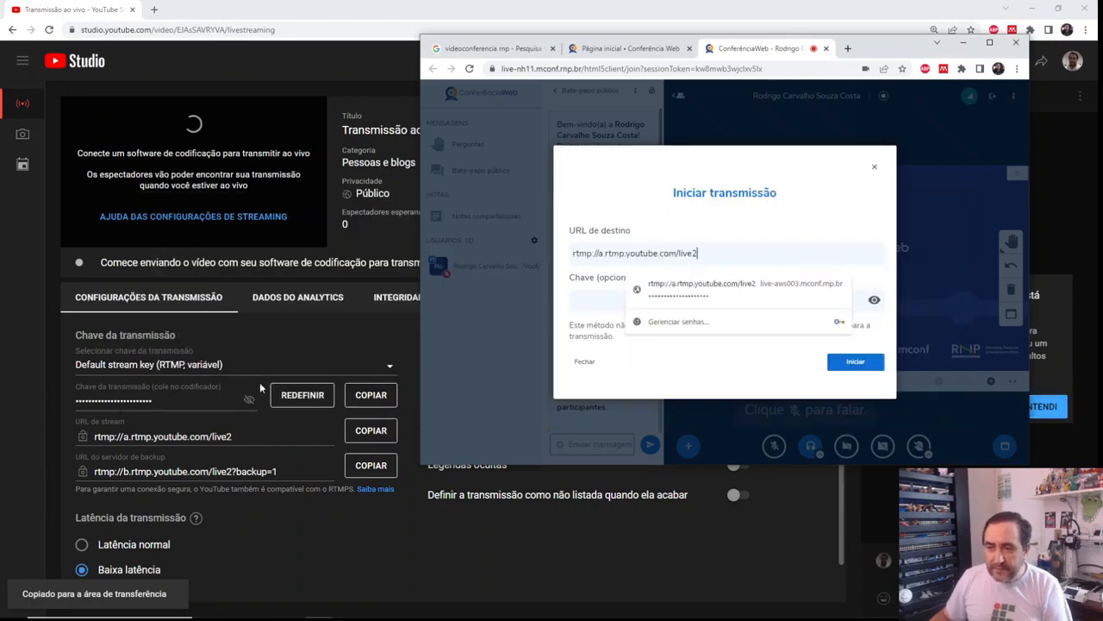
Copy the stream key from YouTube Studio into the transmission's key field and start transmitting, without saving the password.
left_click(580, 298)
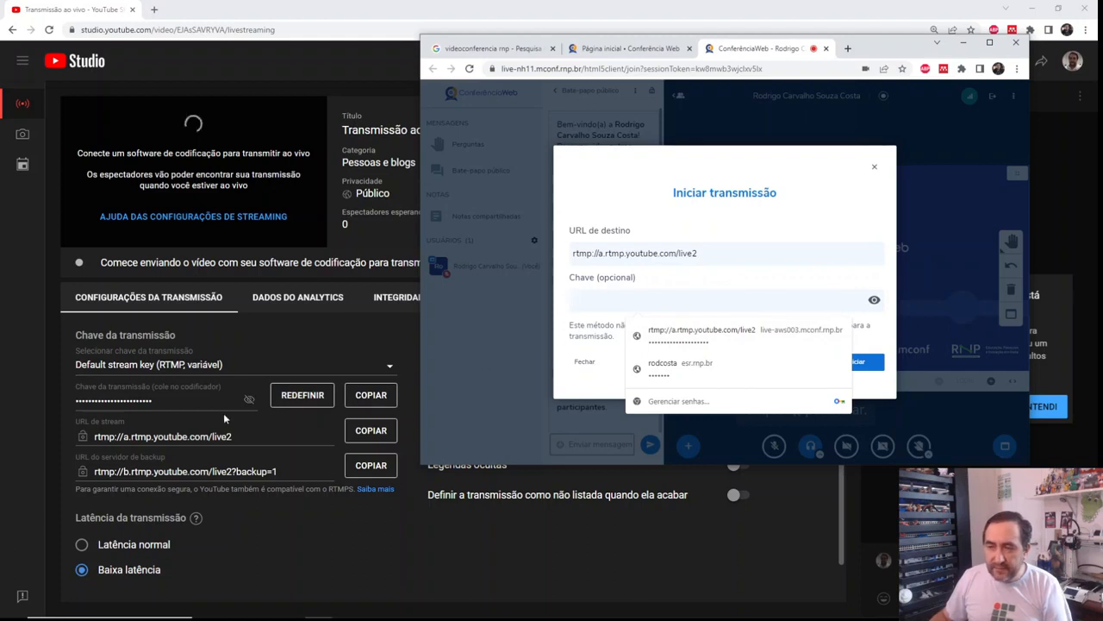
left_click(372, 396)
key("alt+Tab")
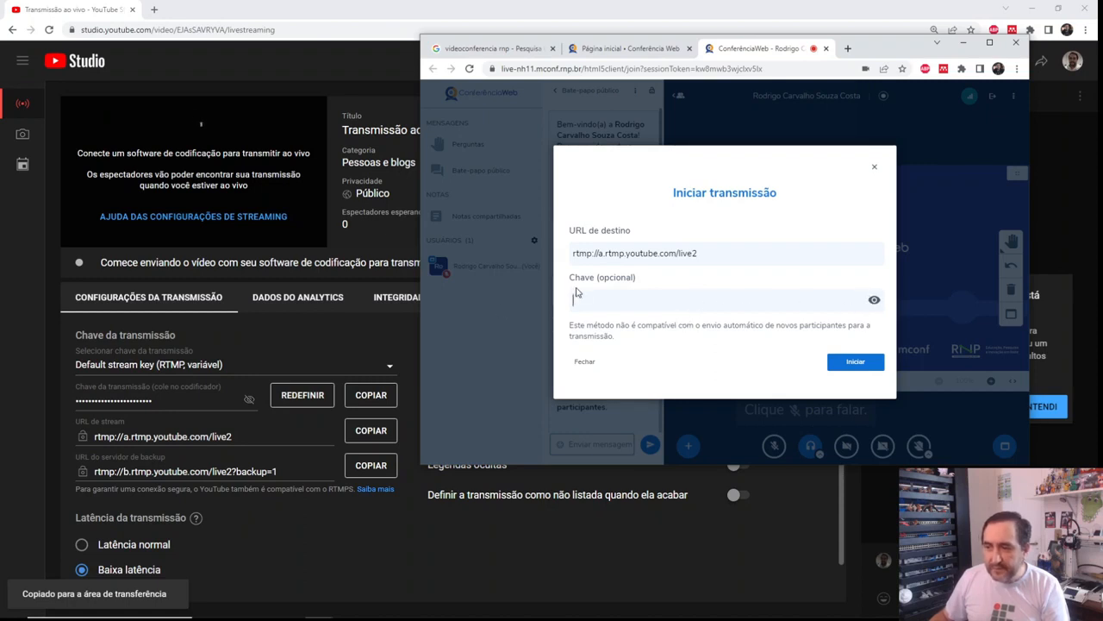
key("ctrl+v")
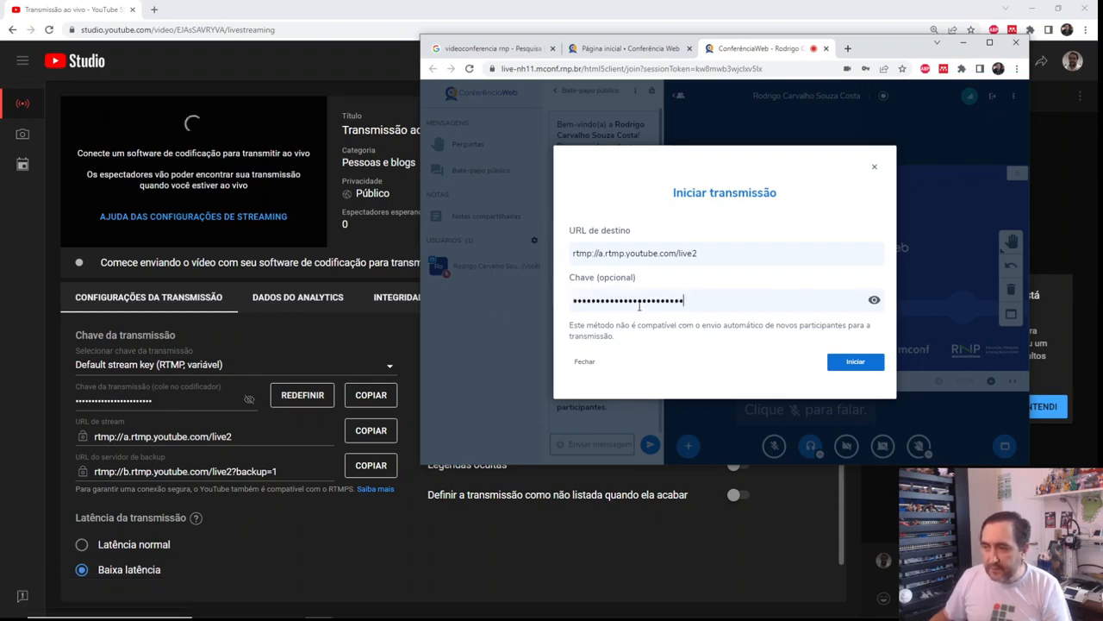
left_click(843, 368)
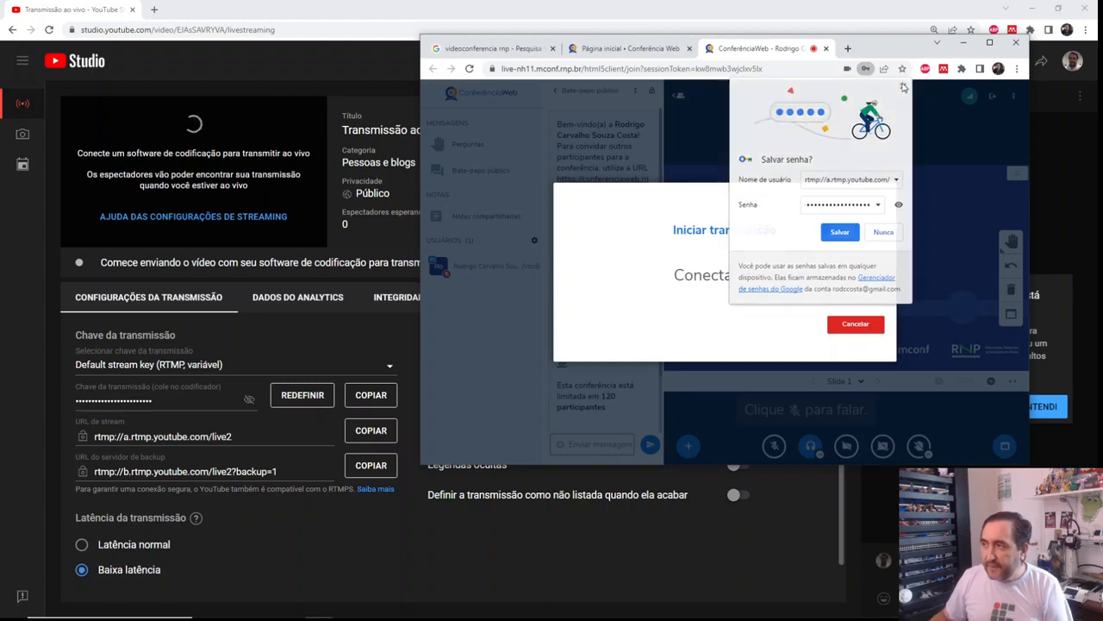
left_click(904, 87)
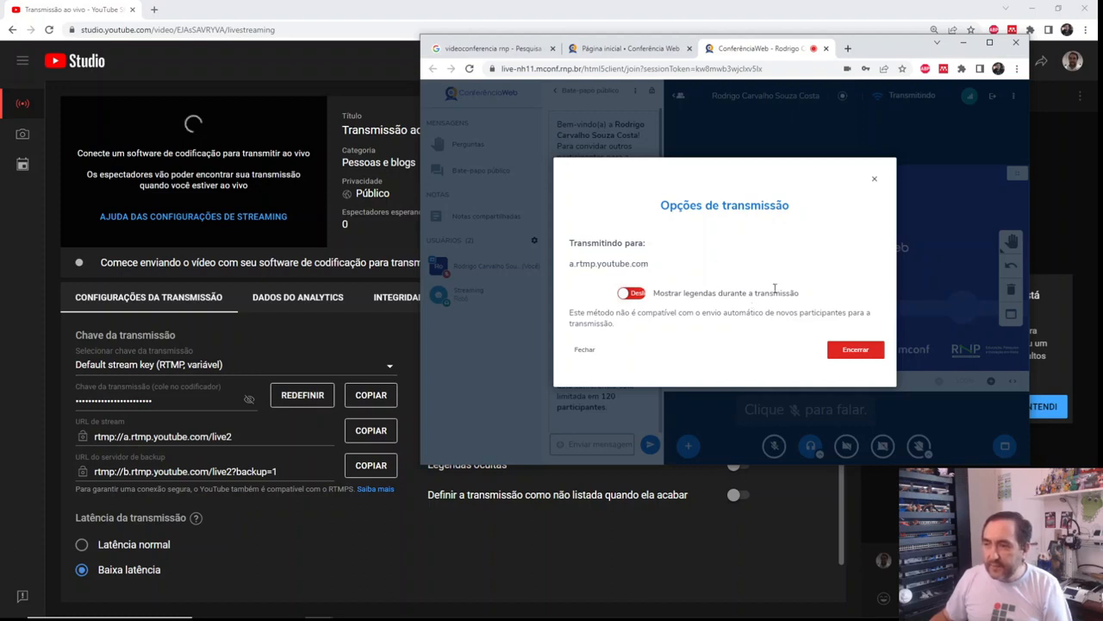
Return to YouTube Studio and change the live stream's visibility to Não listado, saving the settings.
left_click(244, 70)
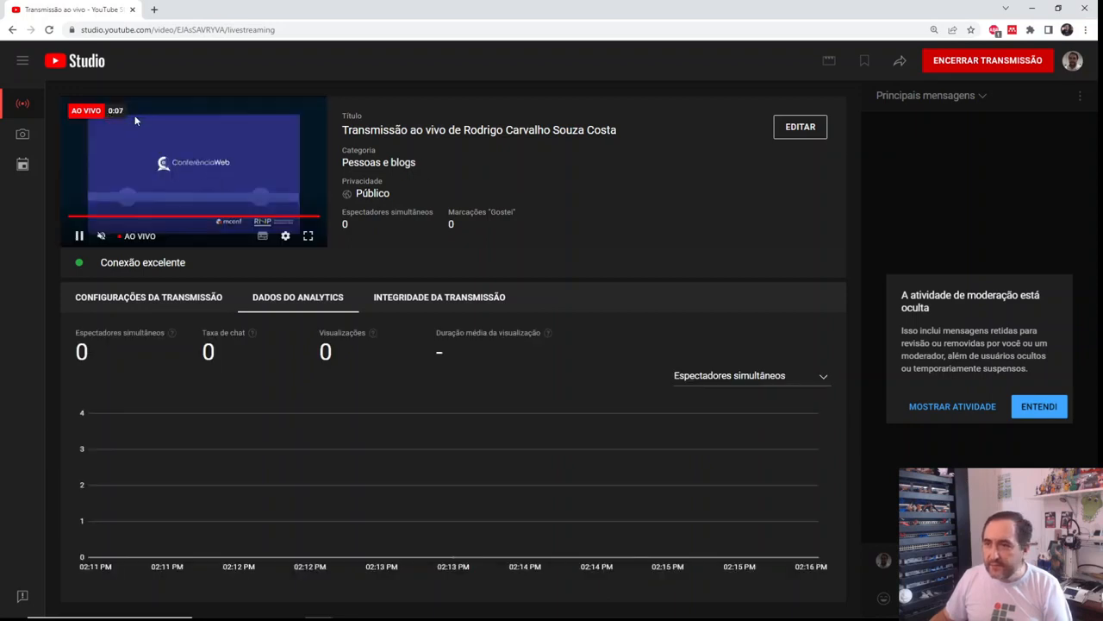
left_click(812, 135)
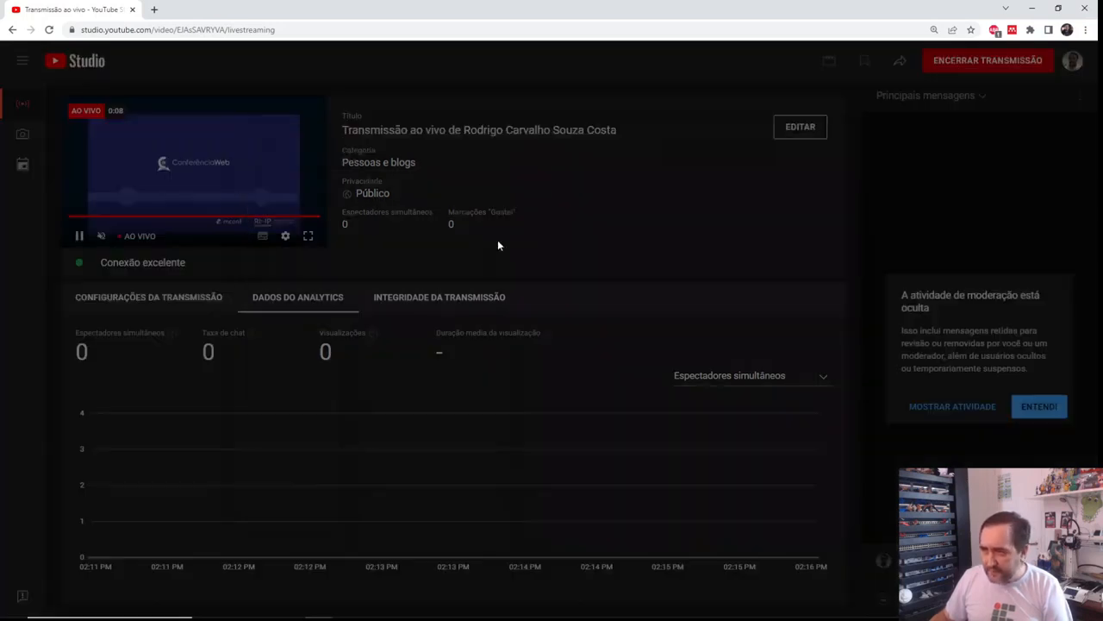
scroll(550, 398, "down", 2)
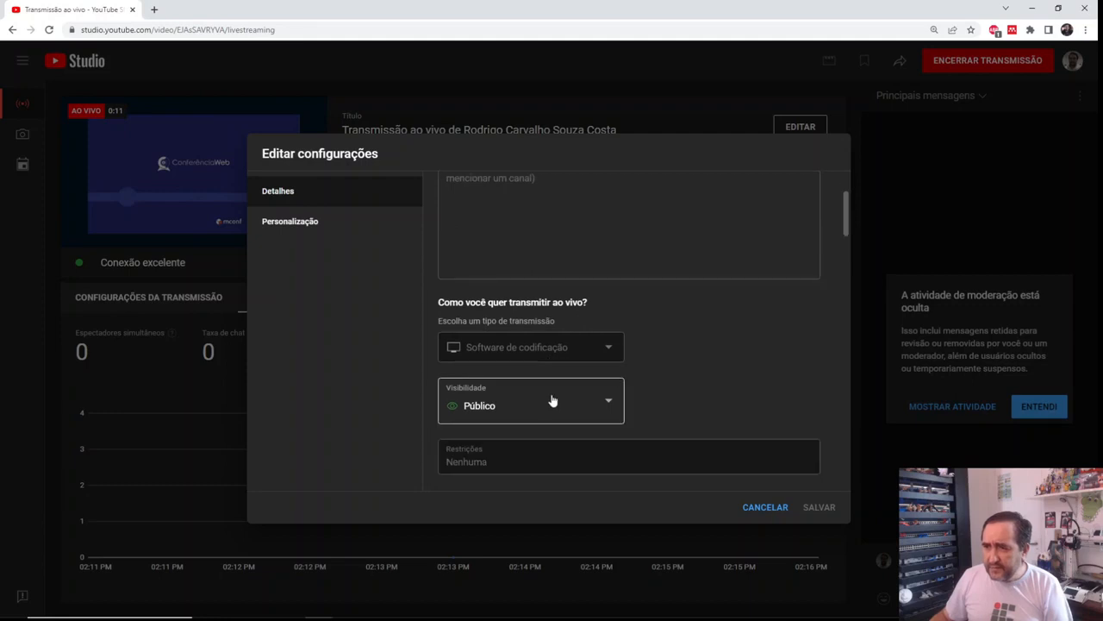
left_click(550, 402)
left_click(496, 457)
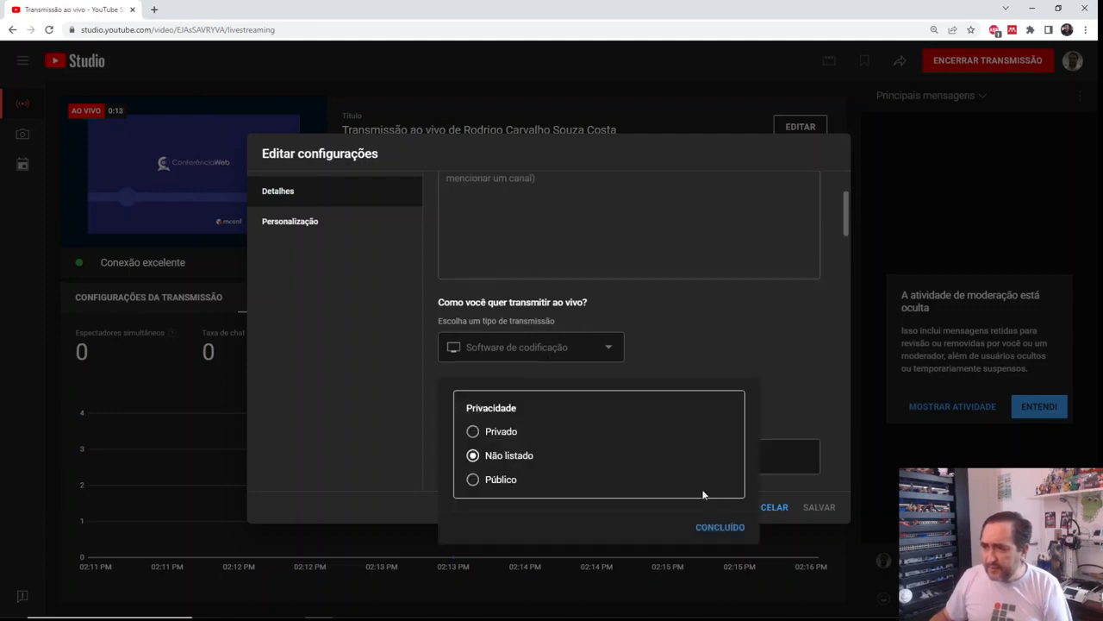
left_click(721, 527)
left_click(817, 508)
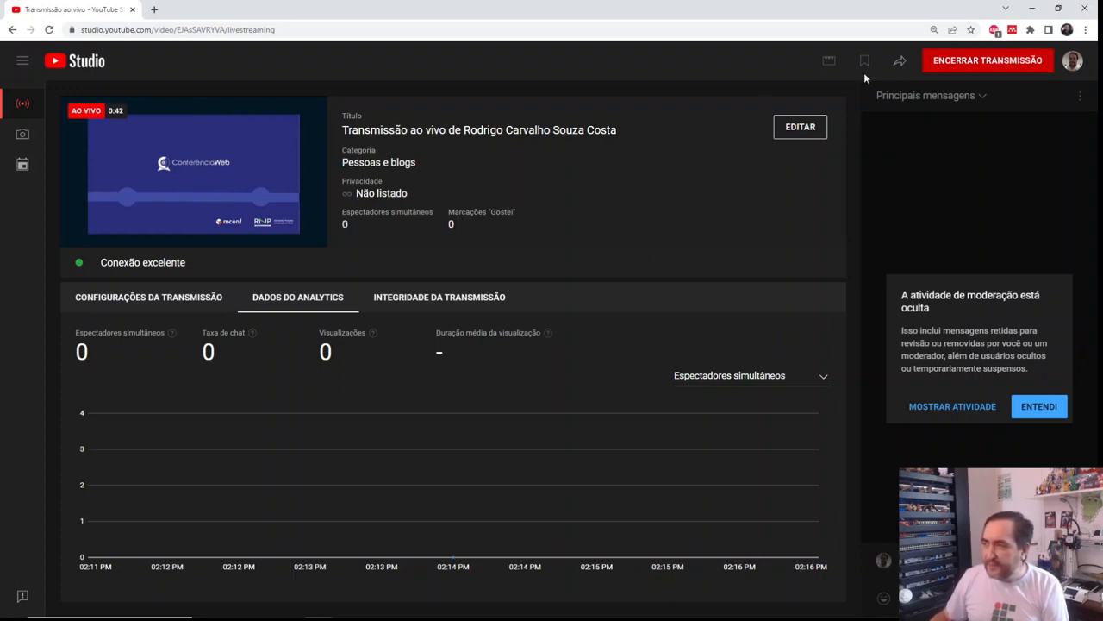
End the live broadcast, confirm the ending, and dismiss the congratulations message.
left_click(950, 68)
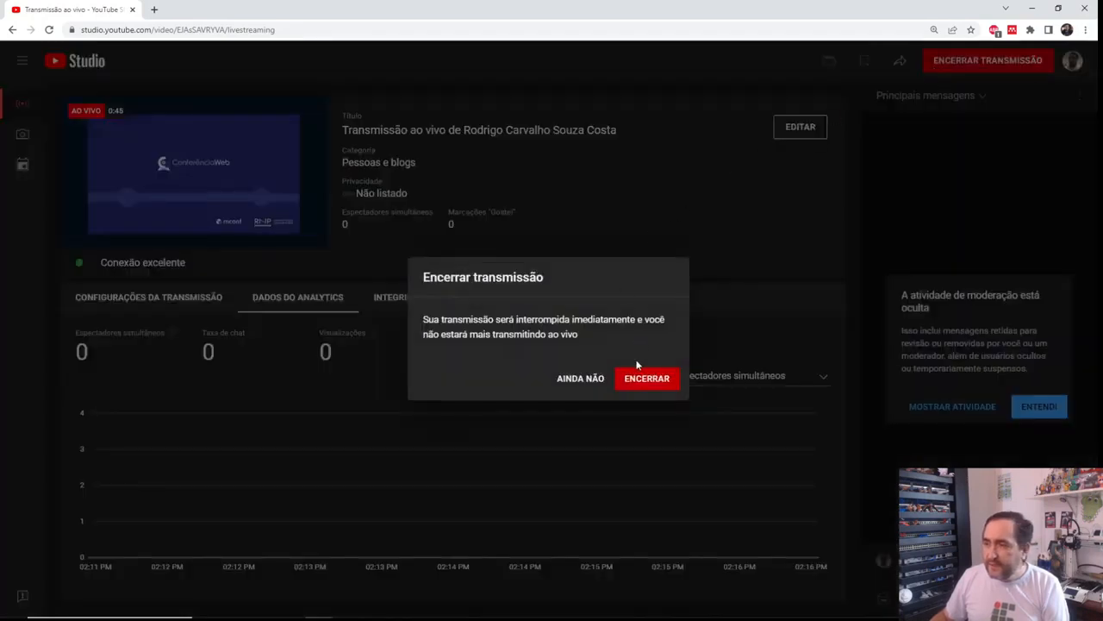
left_click(636, 382)
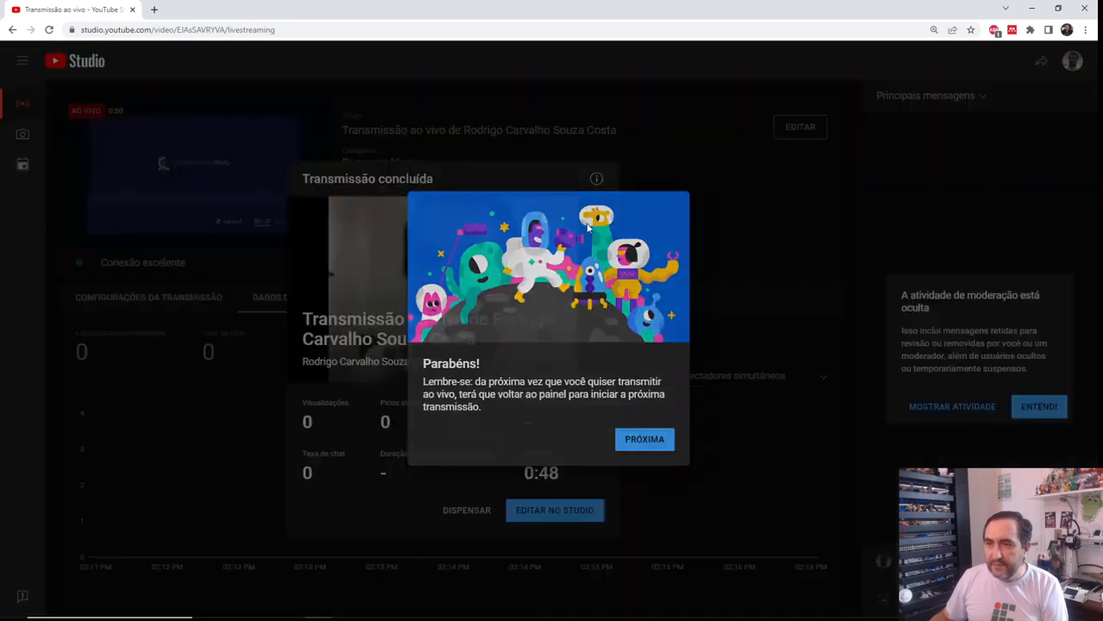
left_click(651, 440)
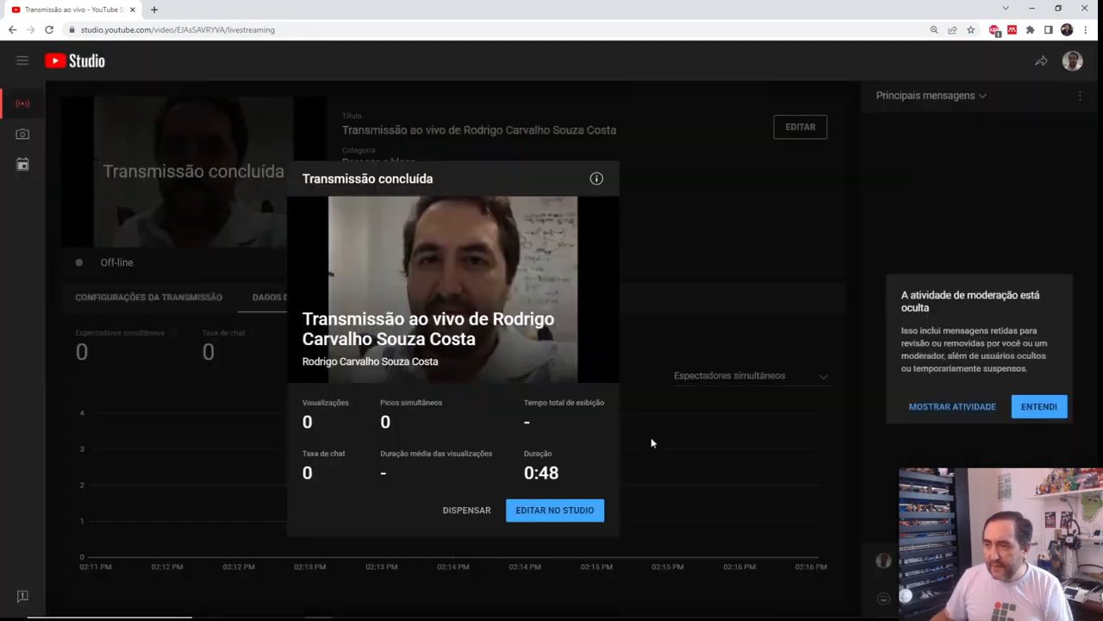
Open the finished broadcast for editing in Studio, go to its video details, and copy the video link.
left_click(544, 518)
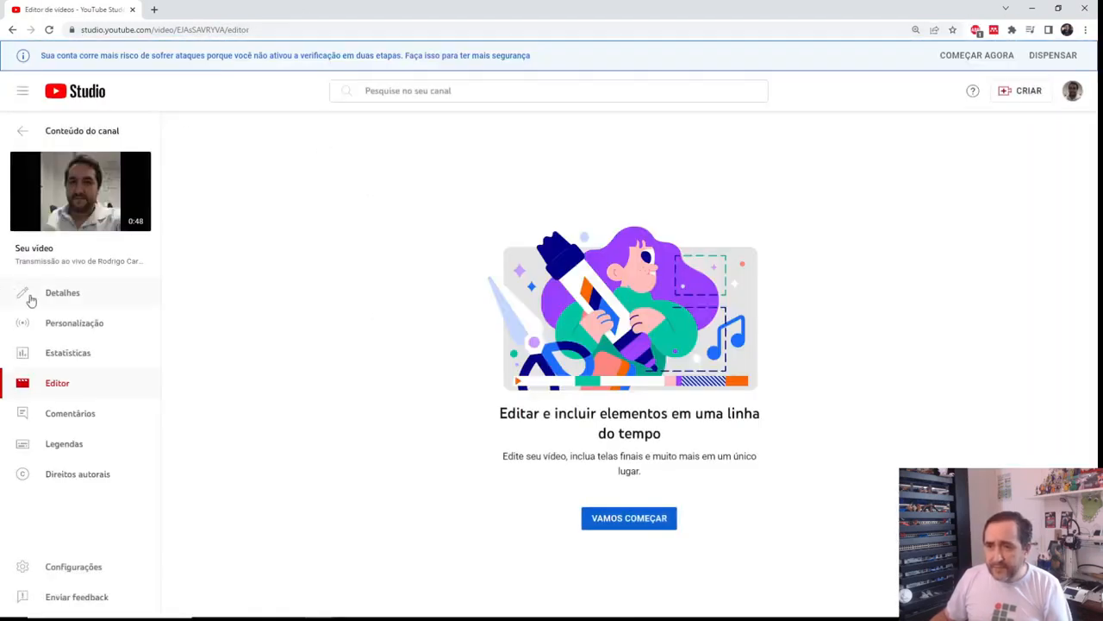
left_click(63, 298)
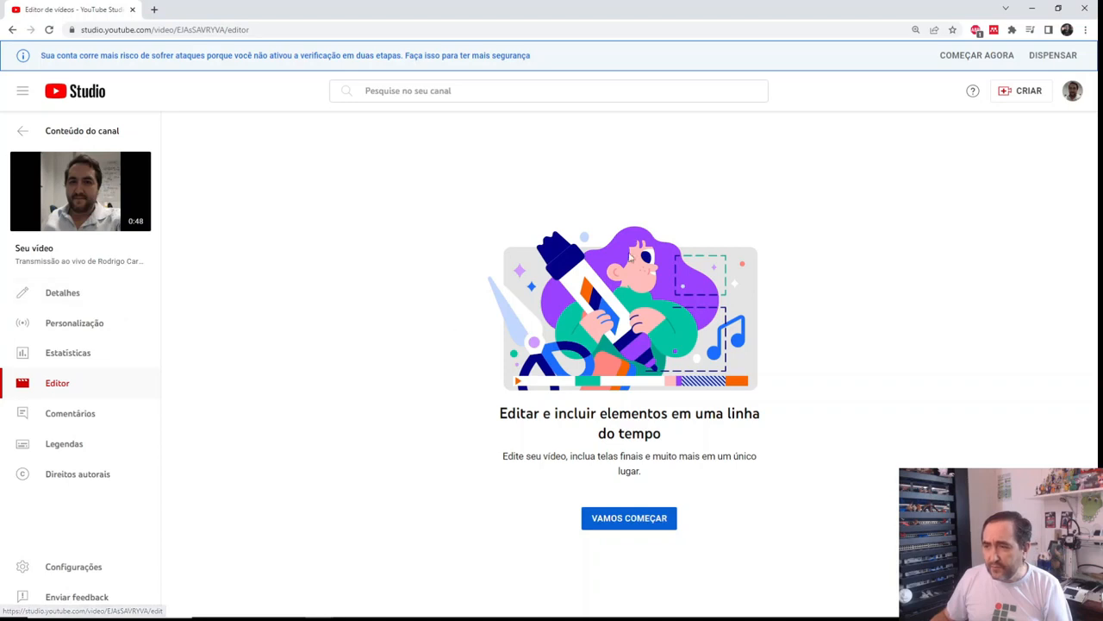
left_click(62, 298)
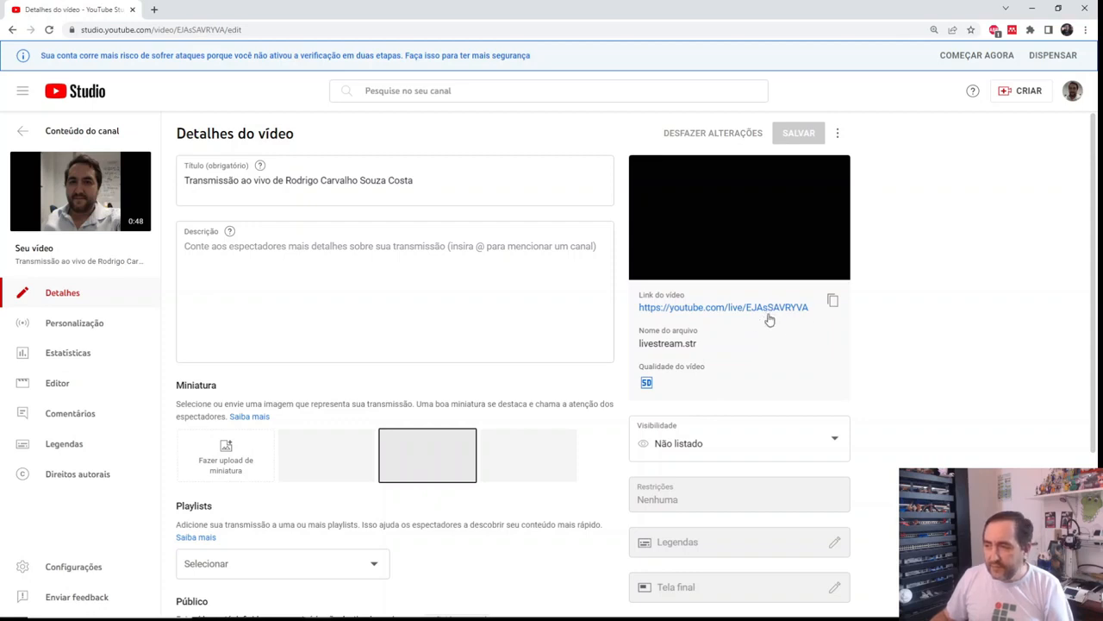
left_click(833, 301)
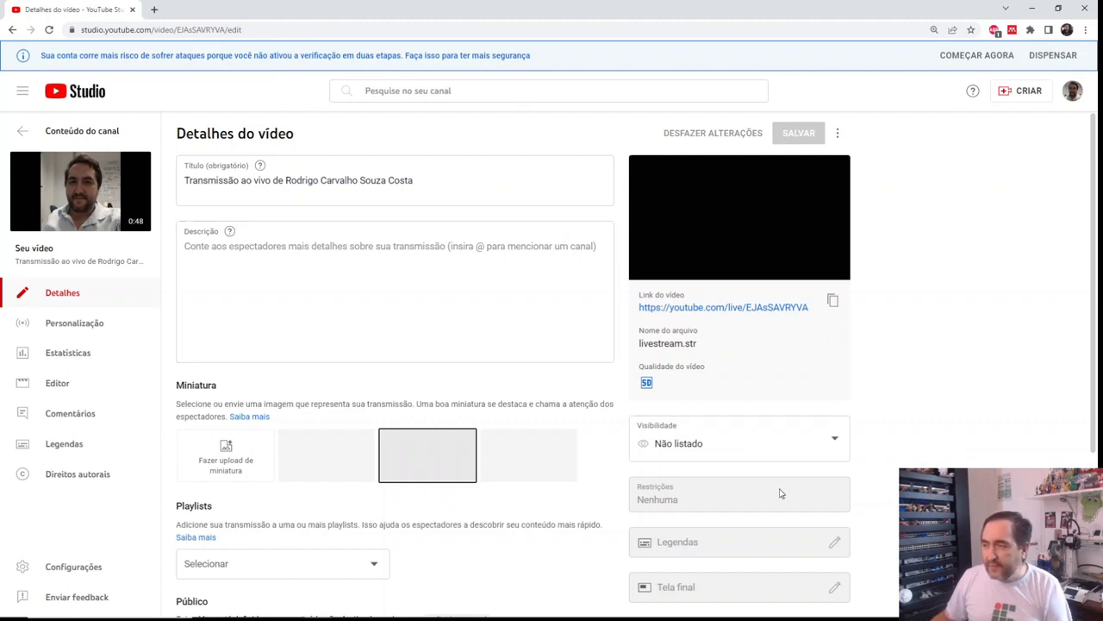
Examine the playlist options in the recorded broadcast's details without assigning one.
scroll(743, 523, "down", 1)
scroll(716, 443, "down", 1)
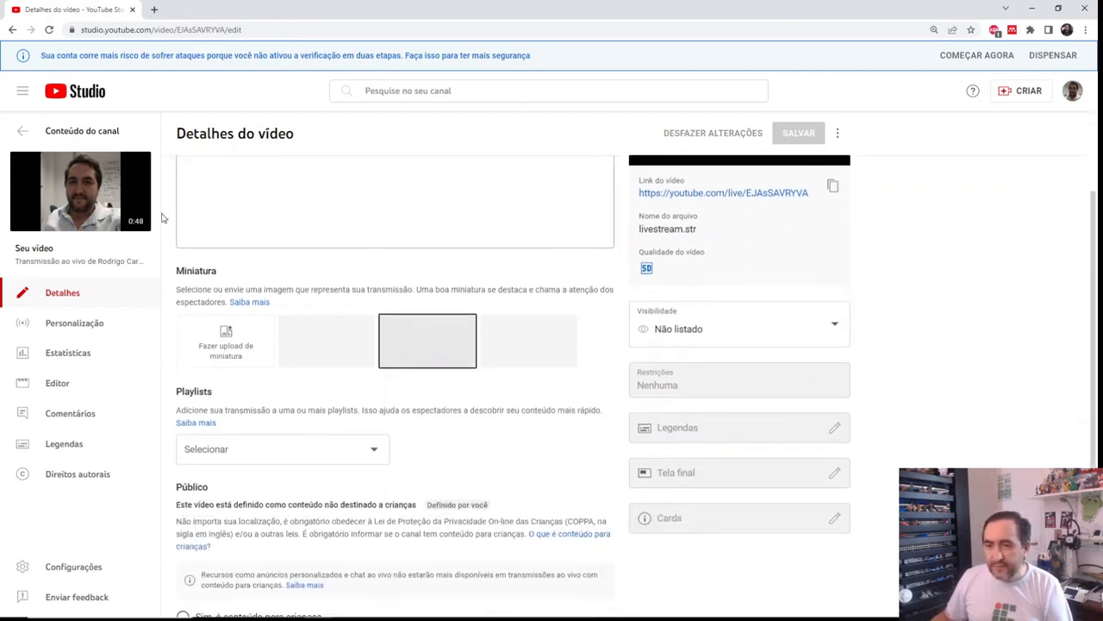
left_click(284, 449)
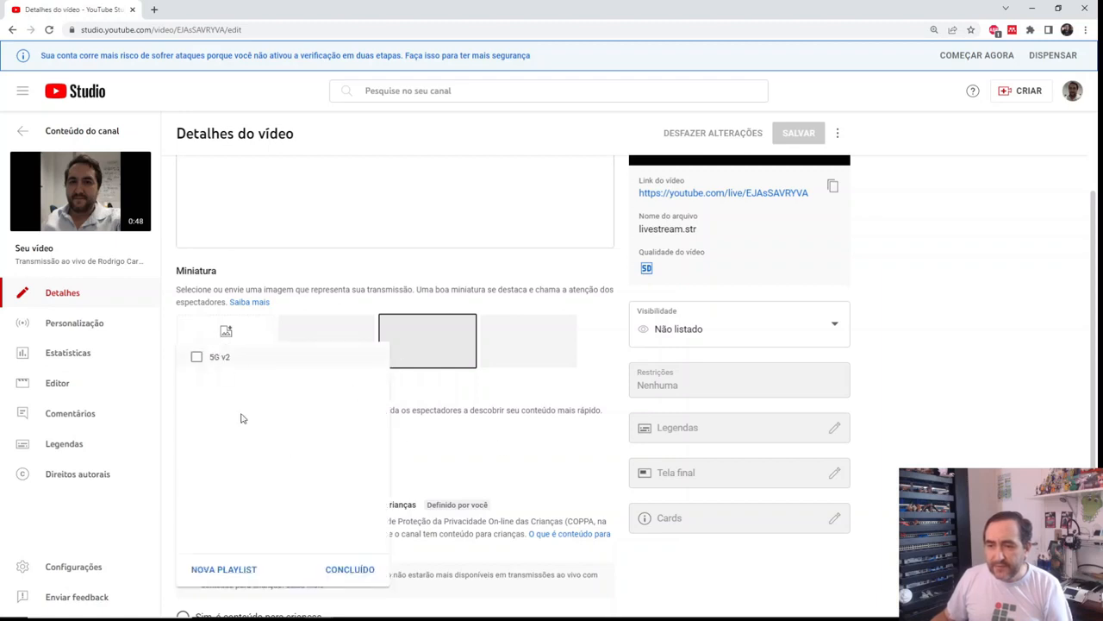
left_click(524, 436)
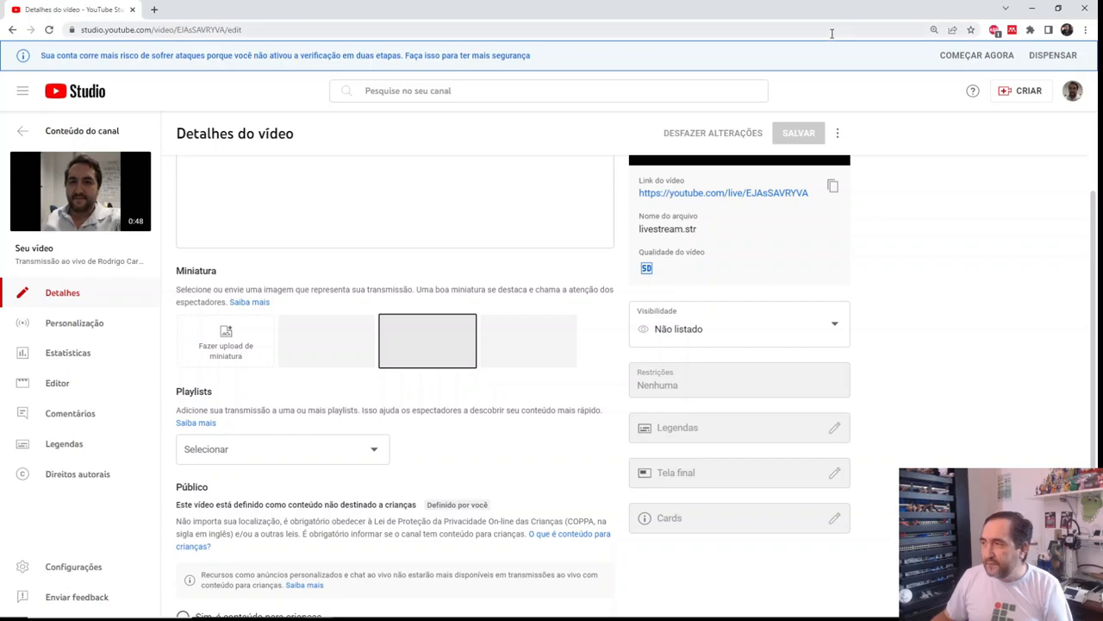
scroll(911, 322, "up", 2)
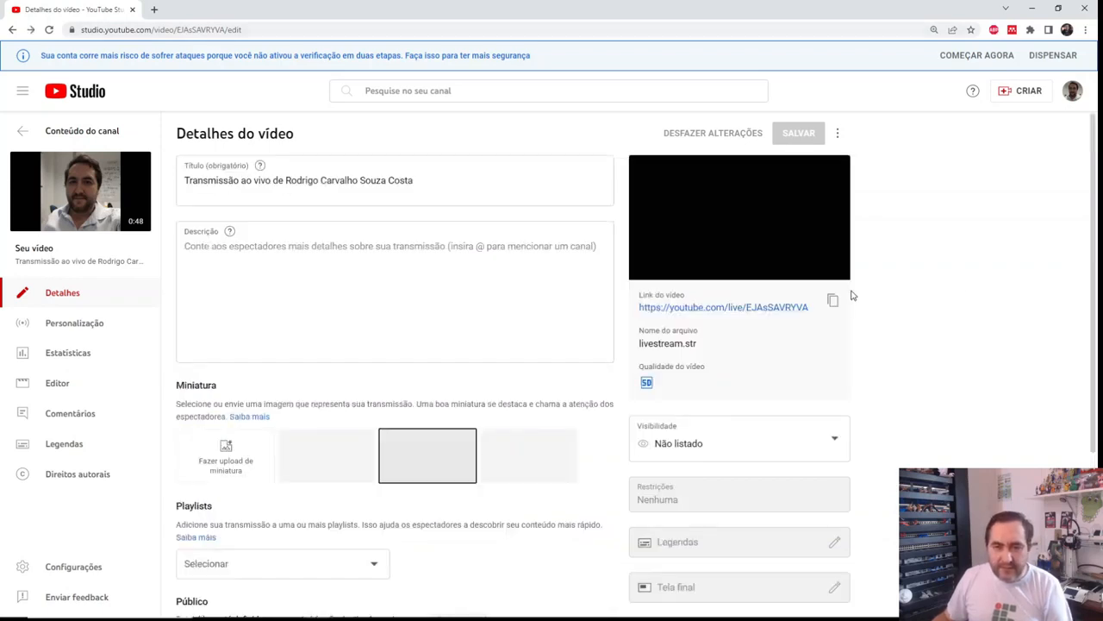
Go to the live control room's scheduled streams and start scheduling a new stream, closing the introductory tip.
left_click(1009, 95)
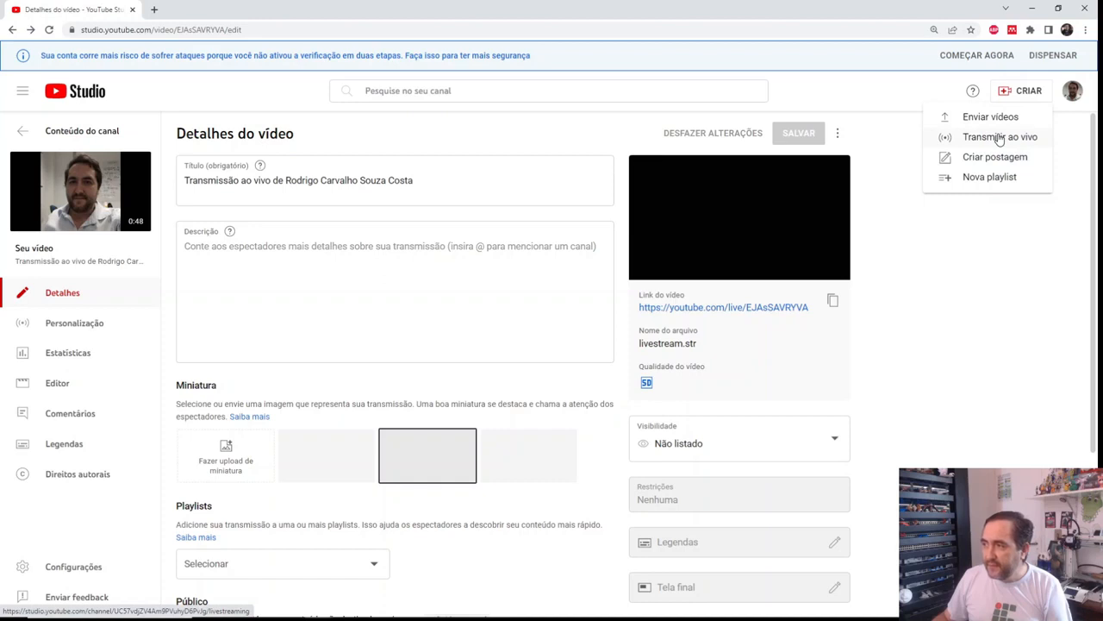
left_click(1000, 138)
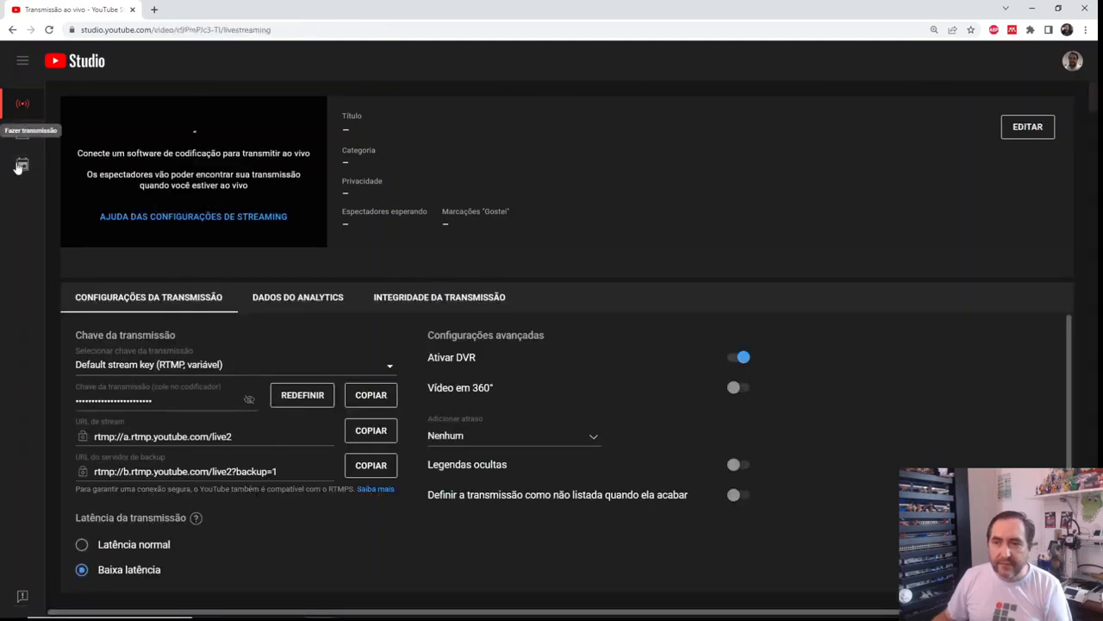
left_click(20, 167)
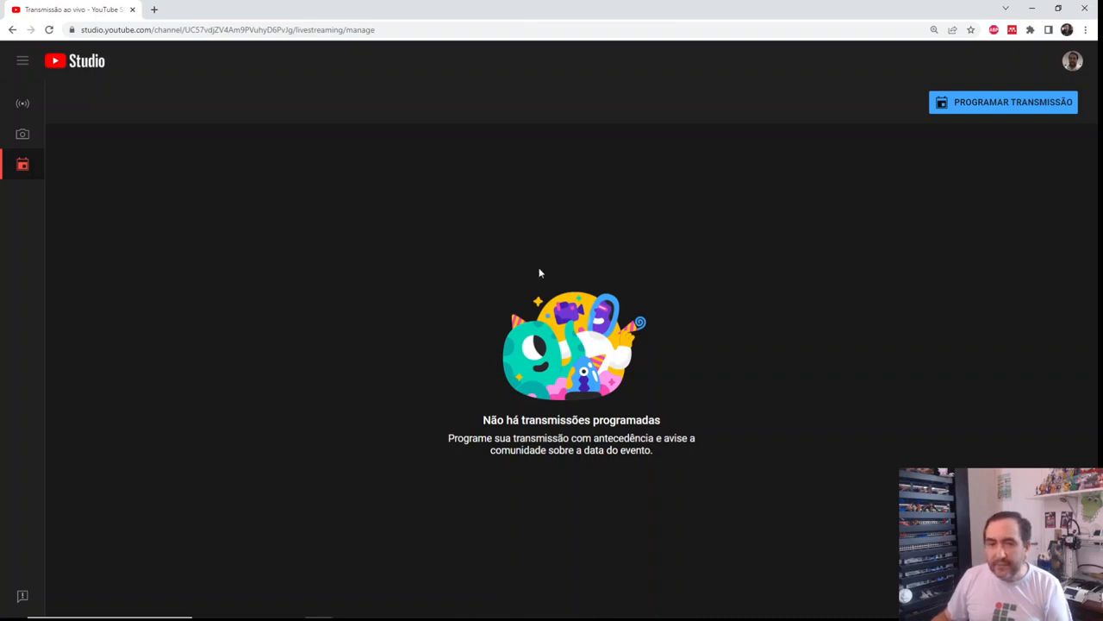
left_click(999, 112)
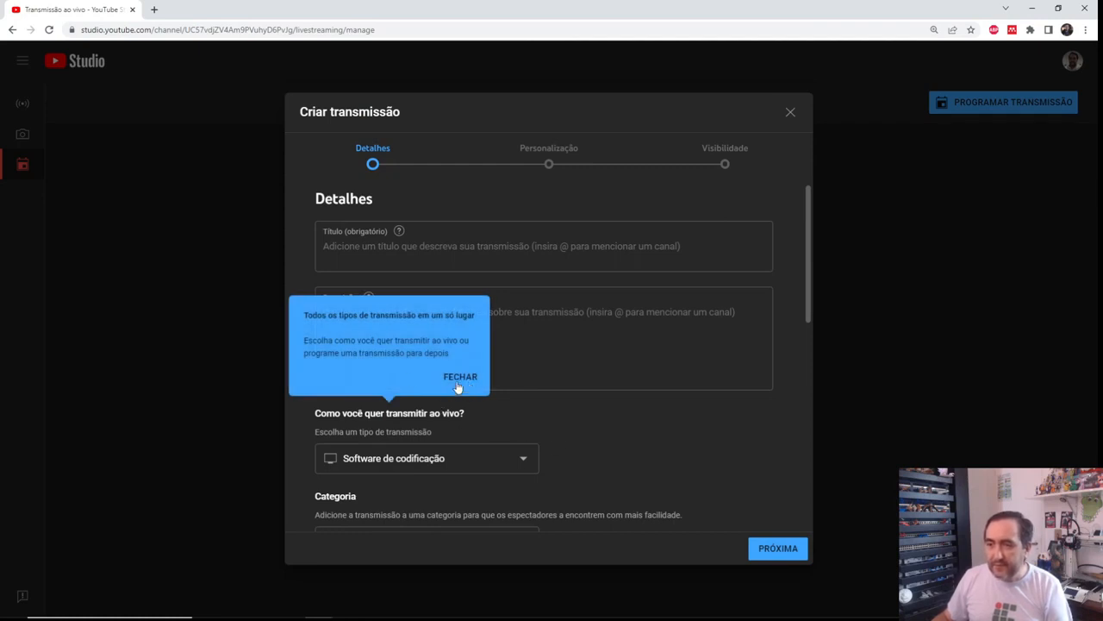
left_click(457, 381)
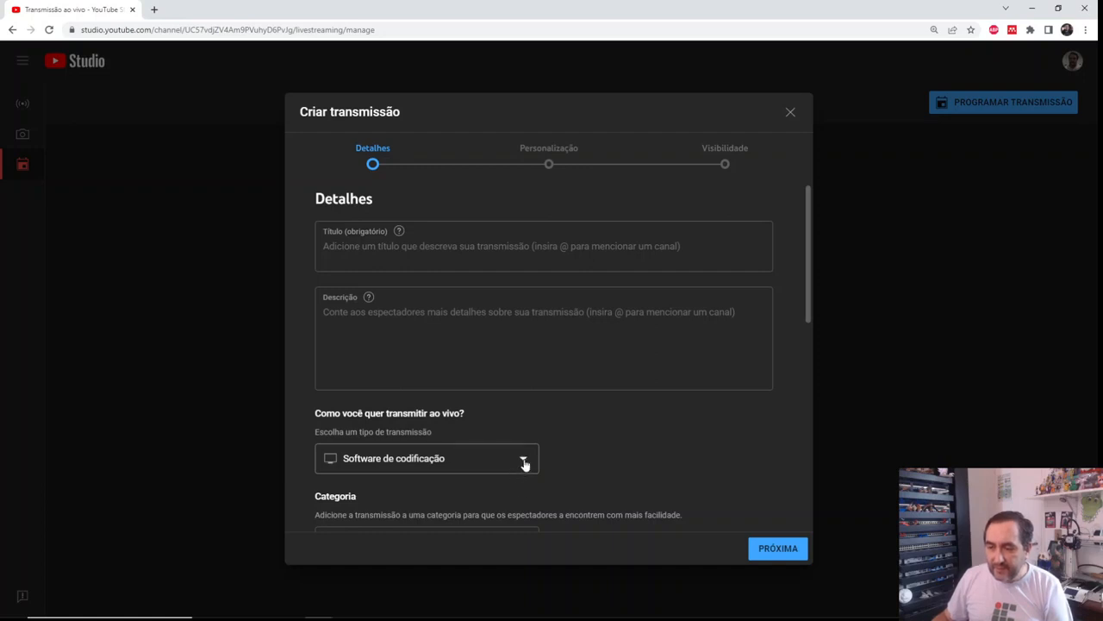
Keep Software de codificação as the streaming type and title the stream "Aula 1: Informática Básica".
left_click(525, 464)
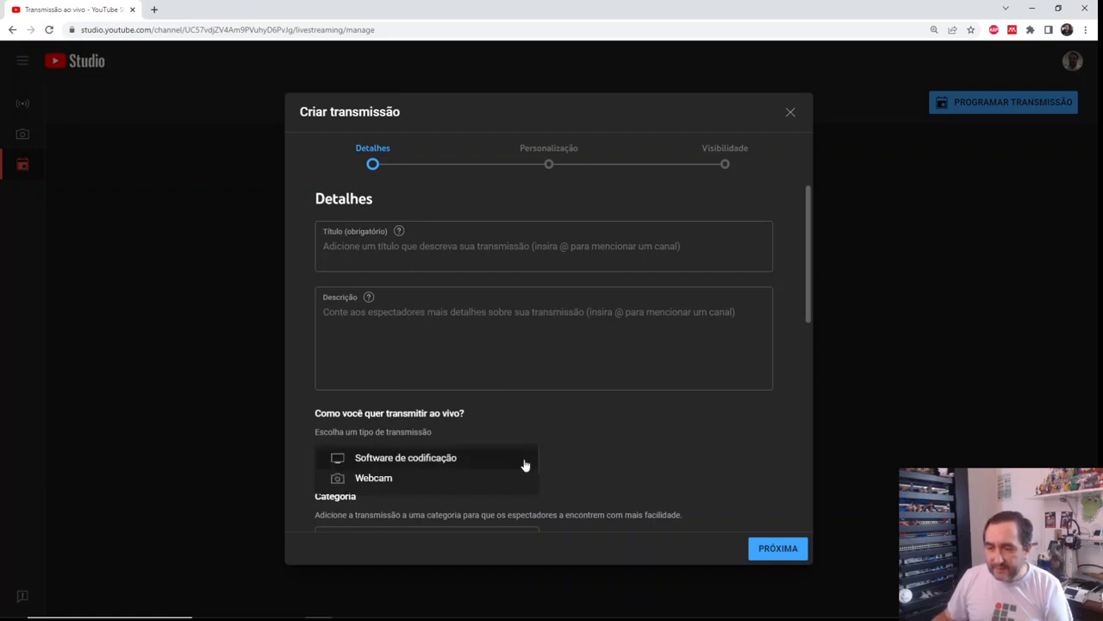
left_click(524, 464)
left_click(505, 248)
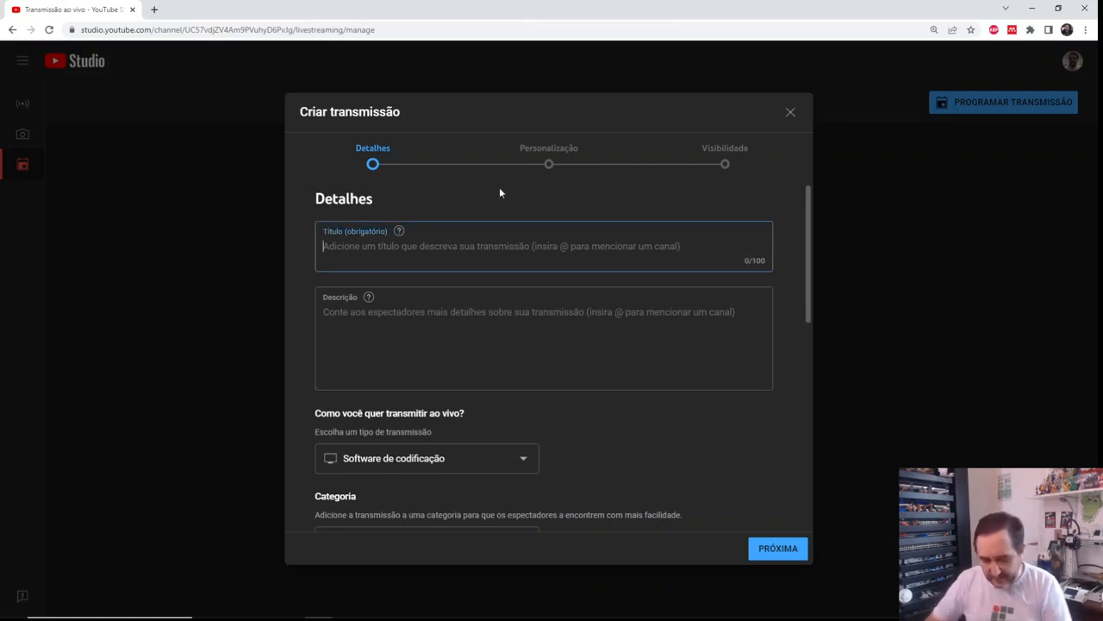
type("Aula 1: Informática Básica")
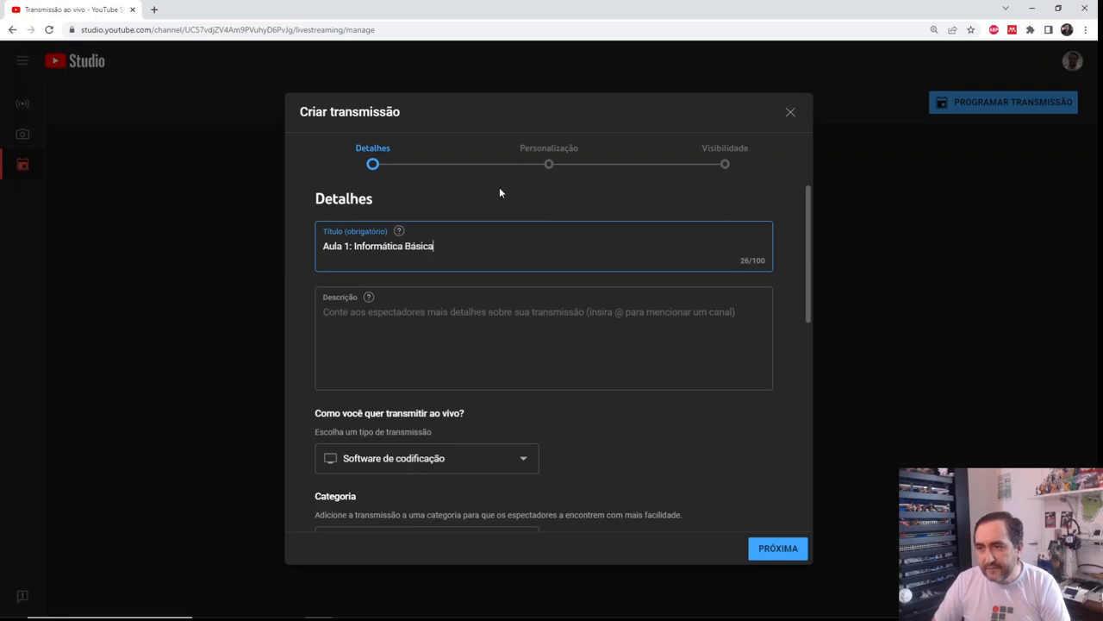
Set the stream's category to Ciência e tecnologia.
scroll(495, 478, "down", 1)
scroll(496, 478, "down", 1)
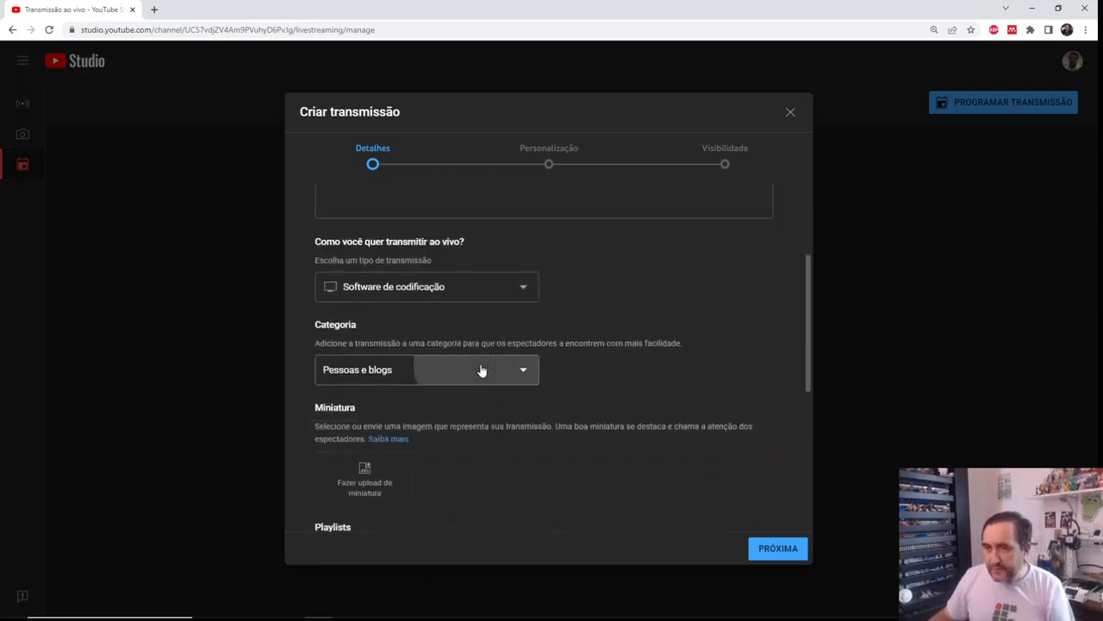
left_click(480, 368)
left_click(369, 129)
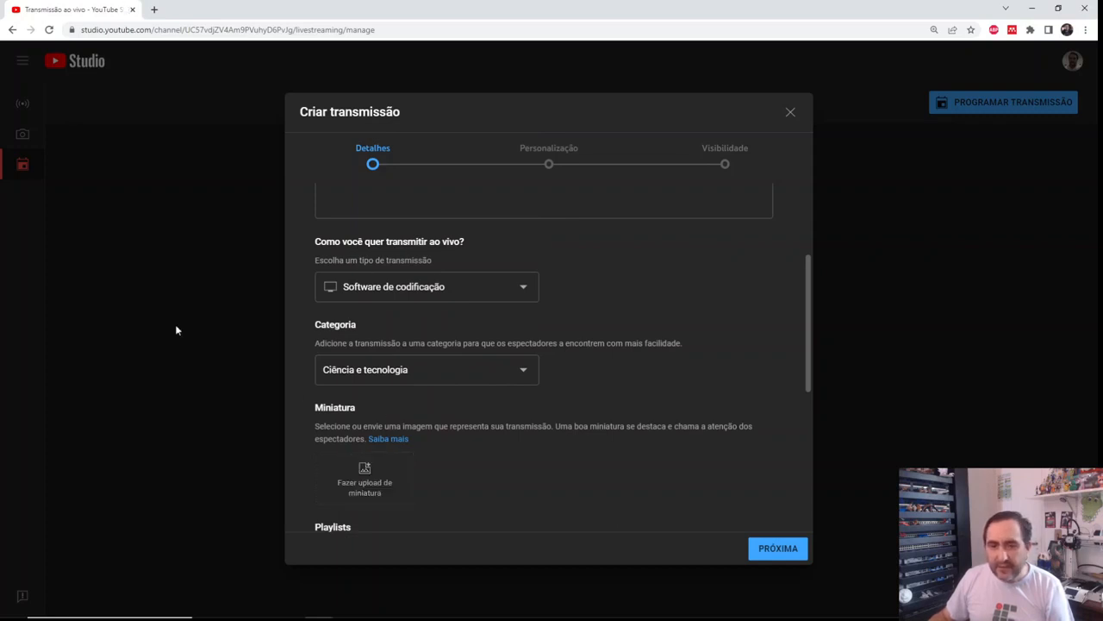
Upload cloud.png from the Área de Trabalho folder as the stream's thumbnail.
left_click(379, 488)
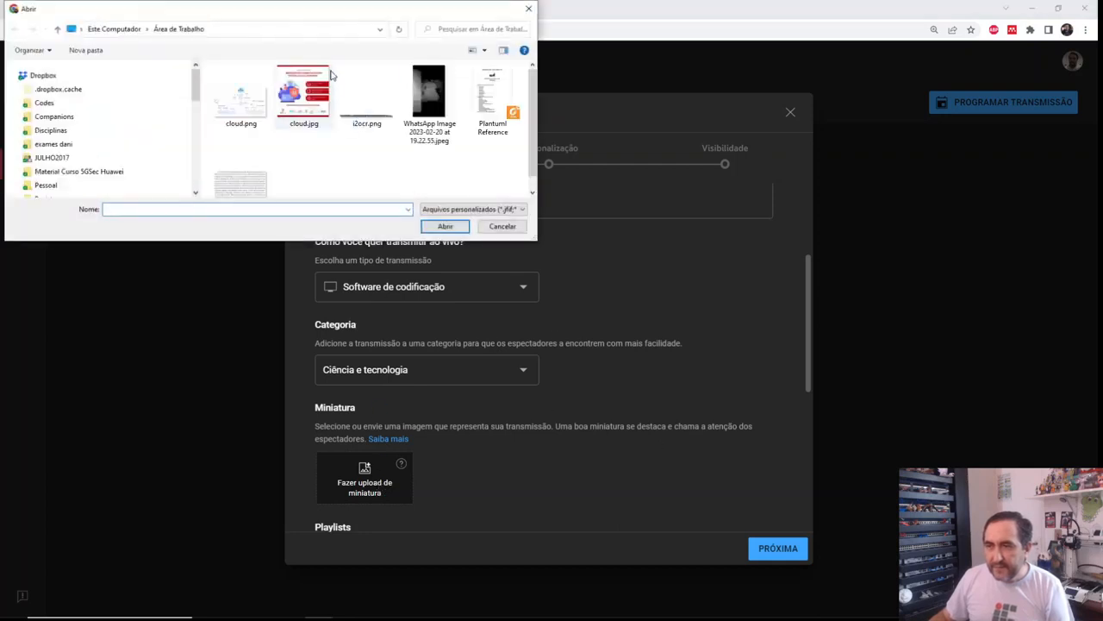
double_click(242, 93)
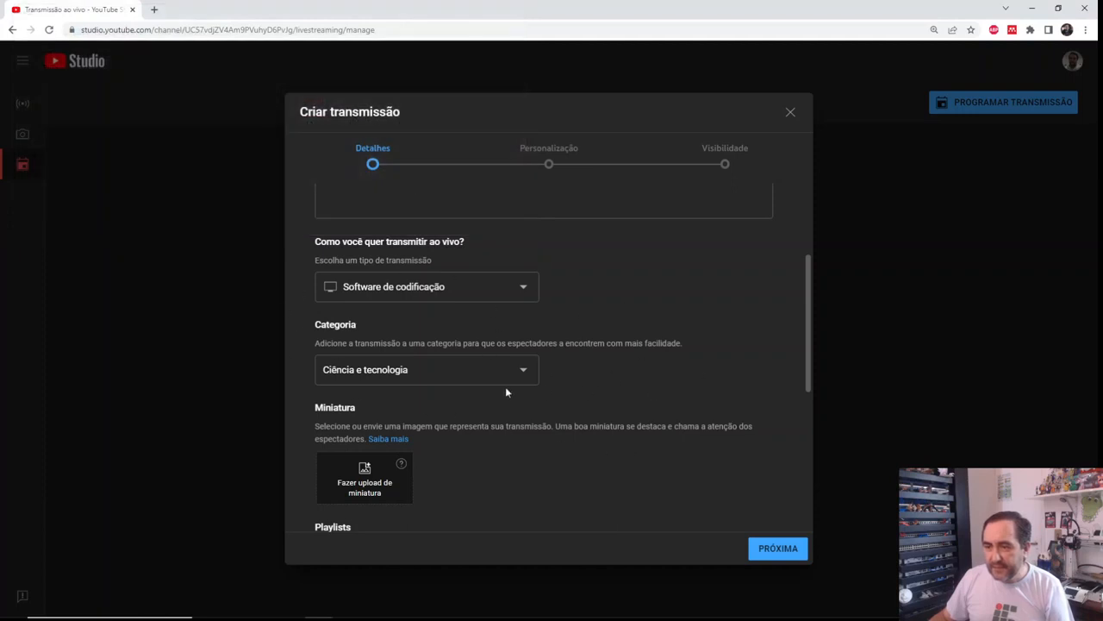
scroll(506, 392, "down", 2)
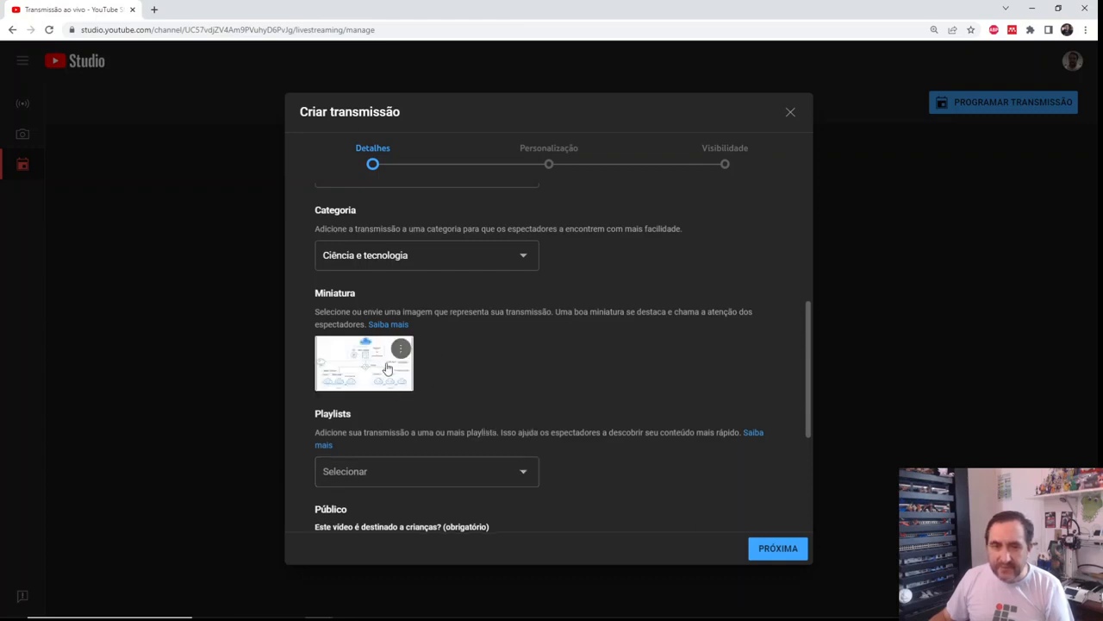
Create a playlist titled "Informática" with visibility Não listada and assign the stream to it.
left_click(506, 472)
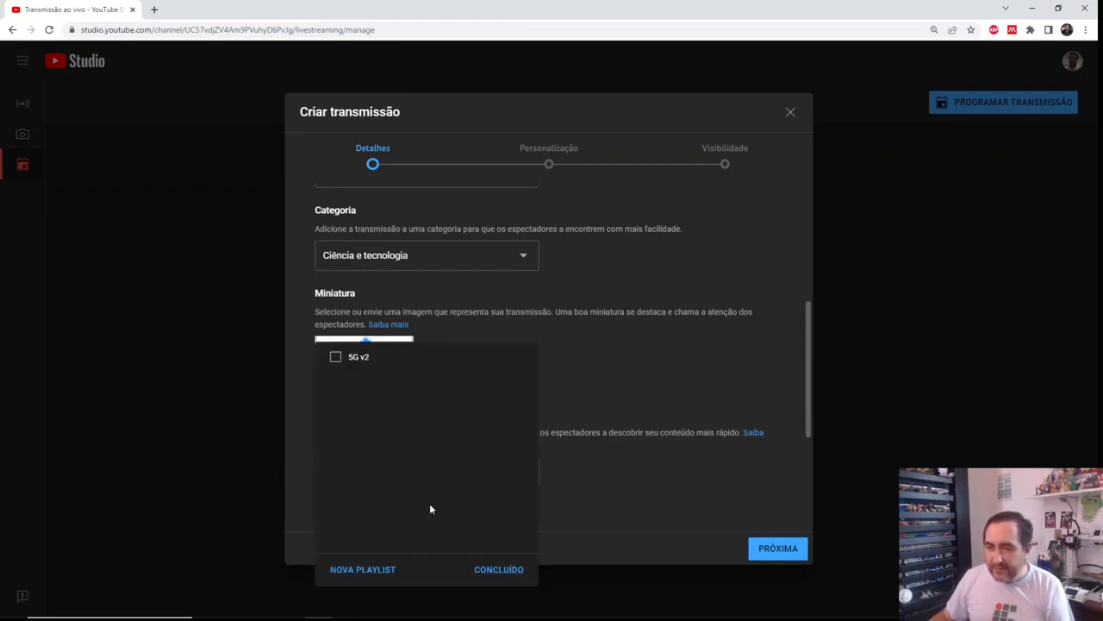
left_click(371, 569)
type("Informática B")
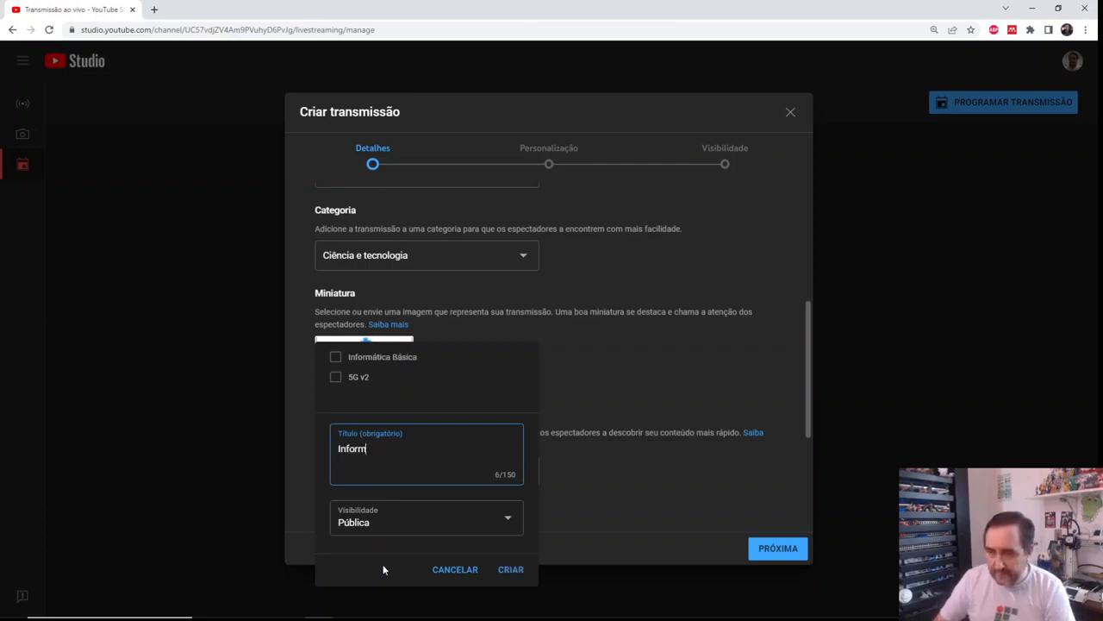
type("ática")
key("Tab")
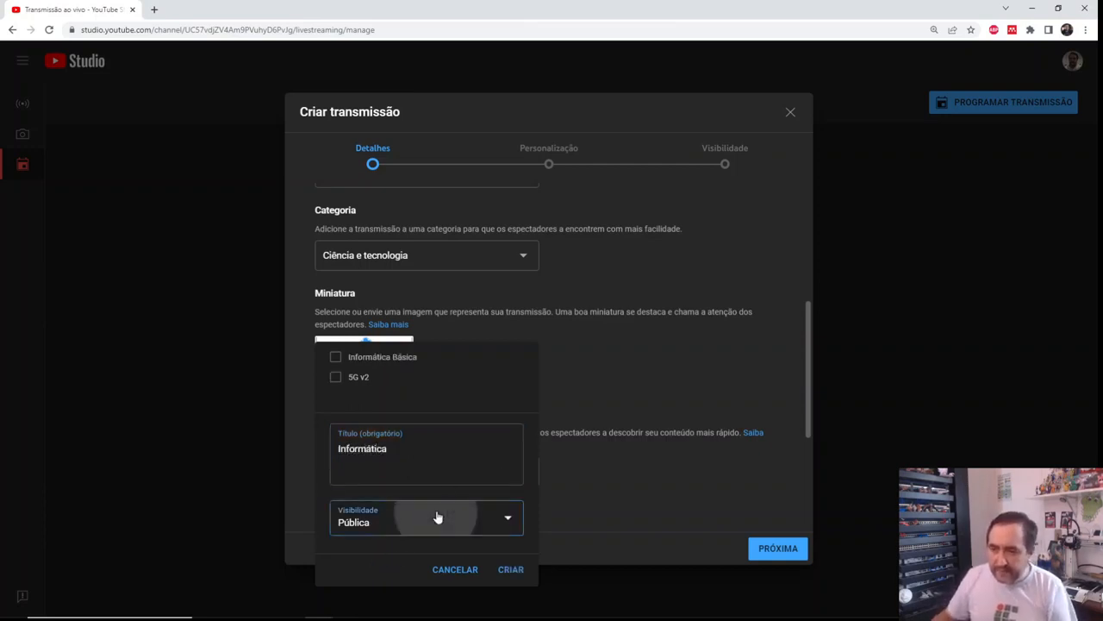
left_click(436, 517)
left_click(418, 554)
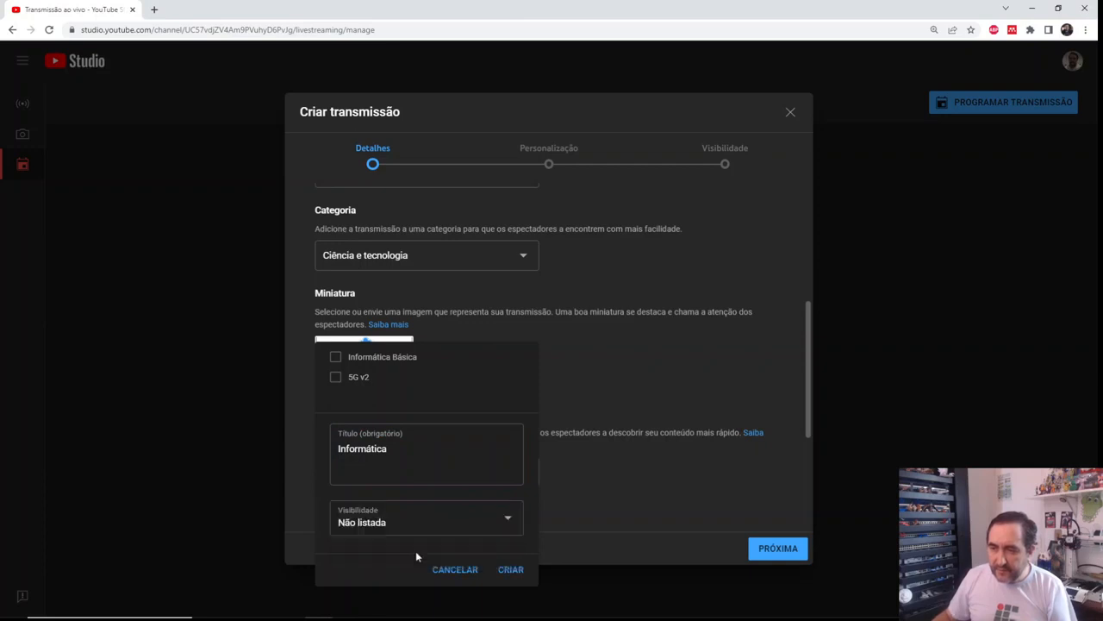
left_click(511, 571)
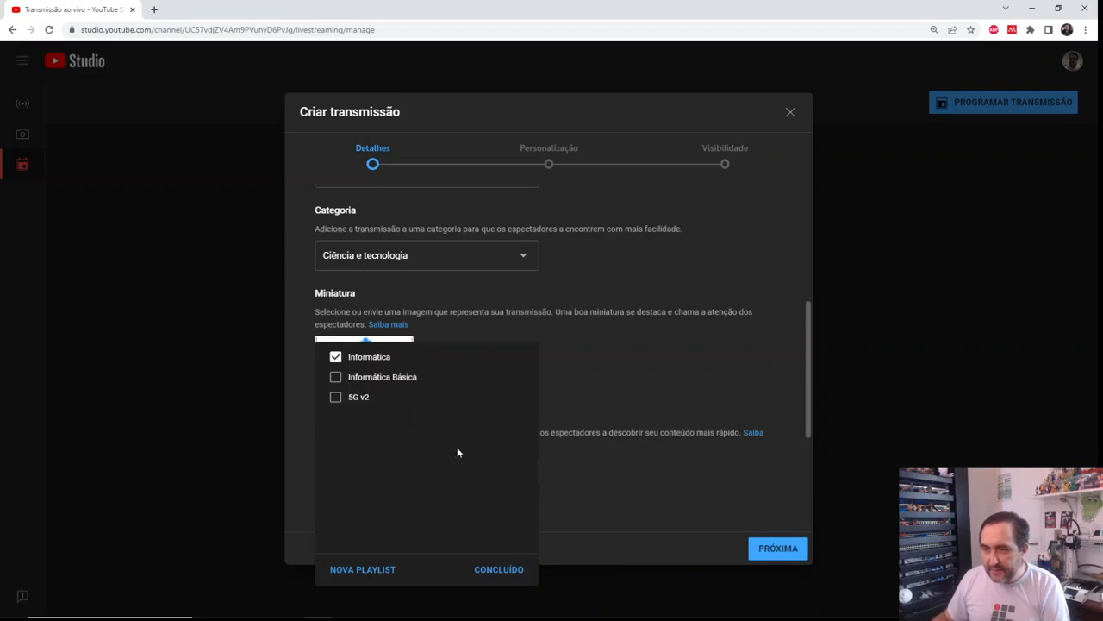
left_click(498, 571)
Add the stream description "Horário: 18:00 nas segundas, quartas e sextas.".
scroll(690, 413, "up", 3)
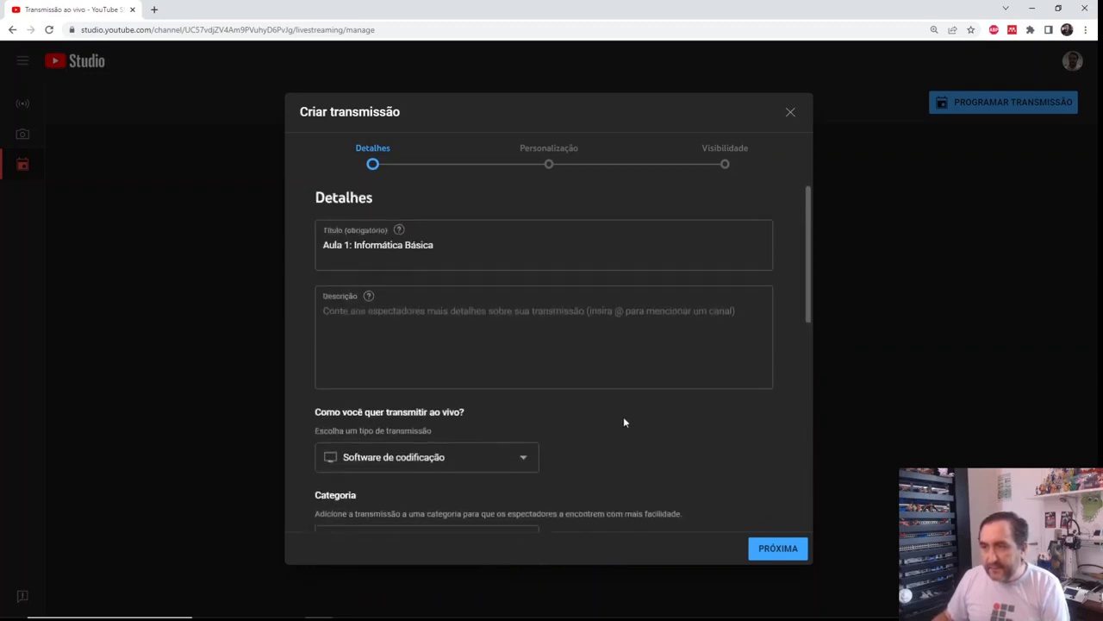
left_click_drag(453, 247, 301, 238)
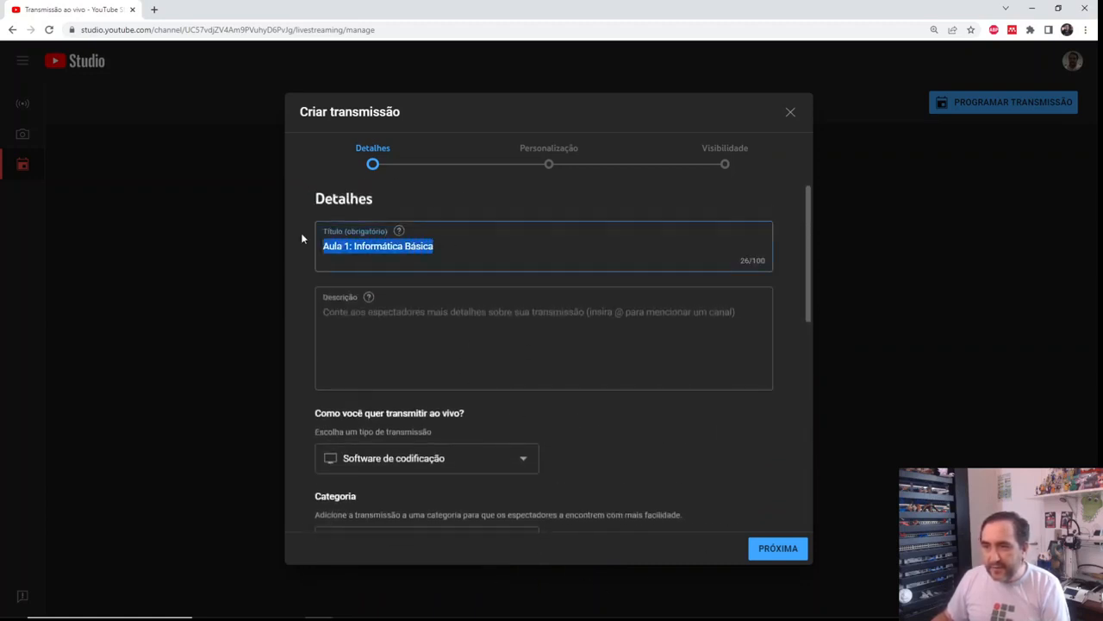
scroll(565, 473, "down", 5)
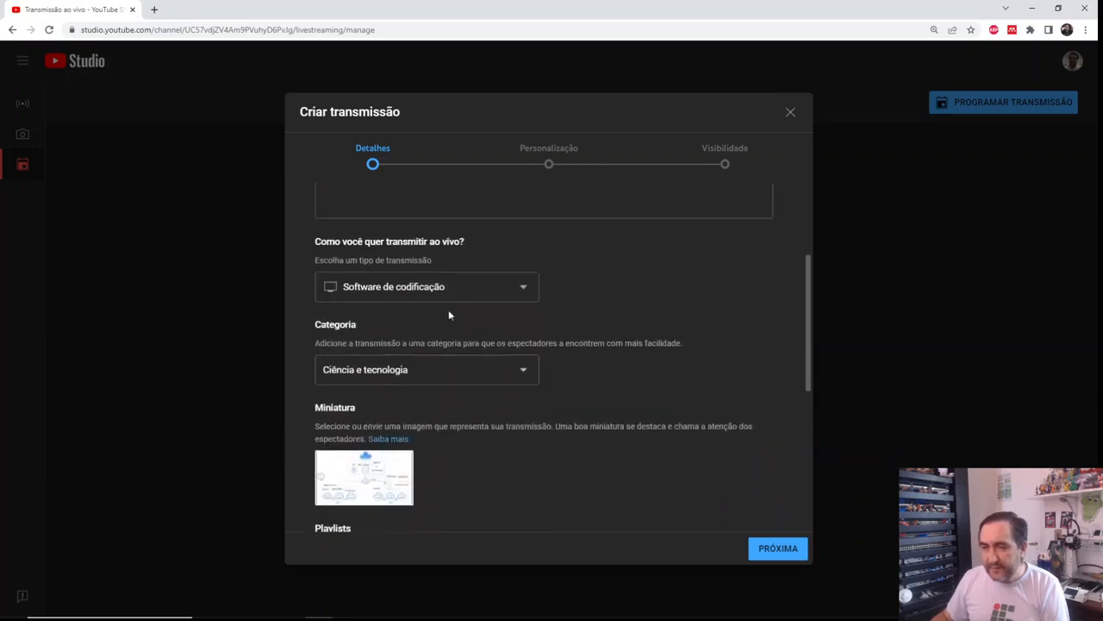
scroll(582, 452, "down", 2)
scroll(588, 451, "up", 6)
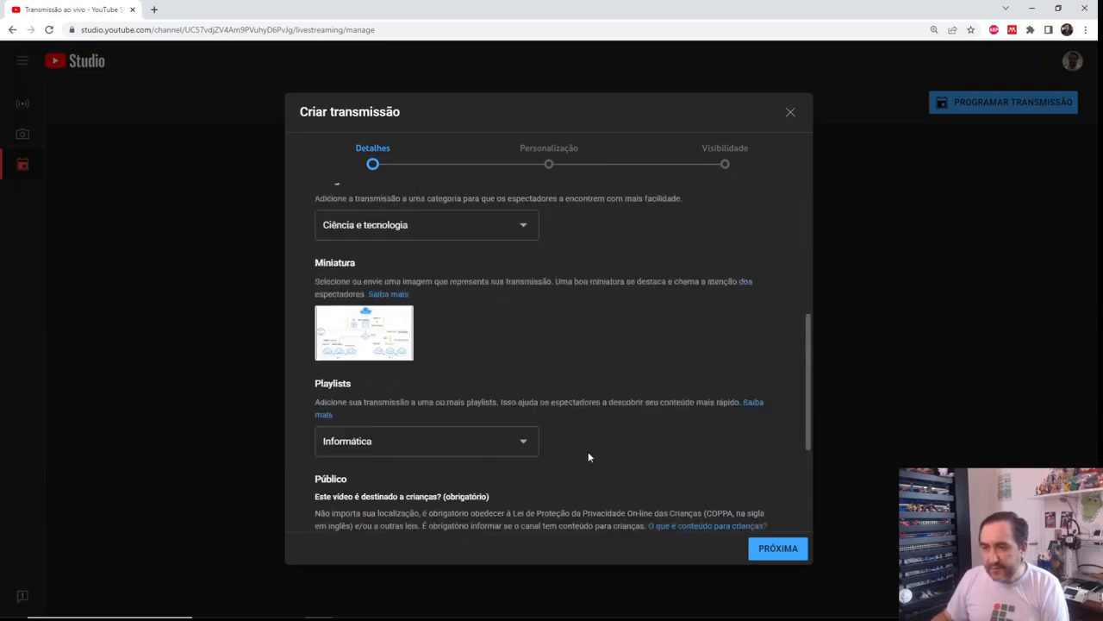
left_click(430, 319)
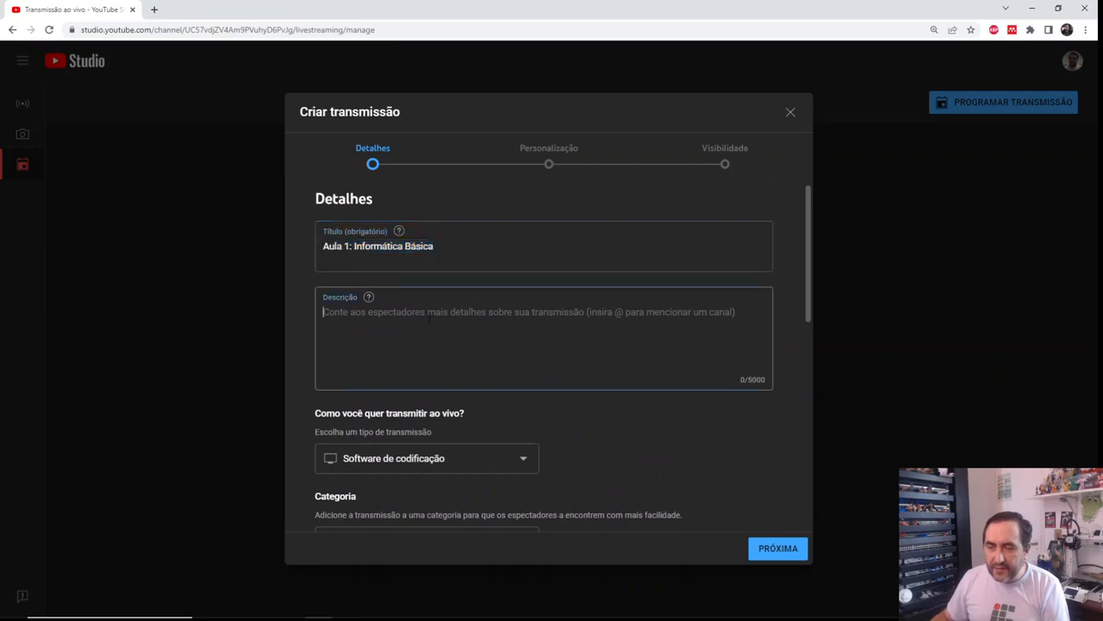
type("Horário")
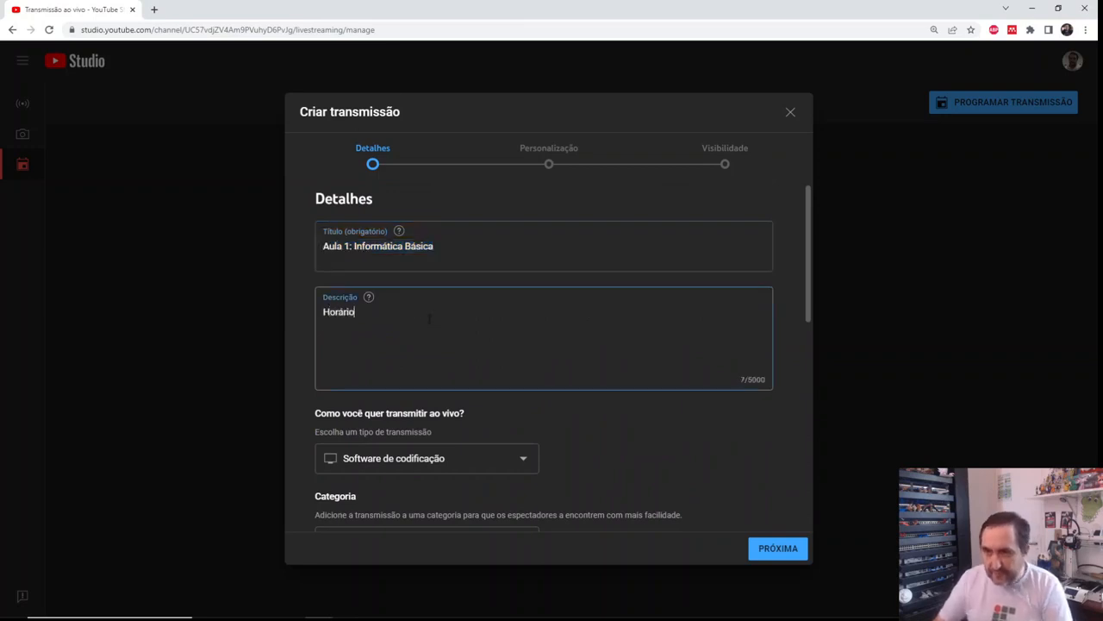
type(": 18")
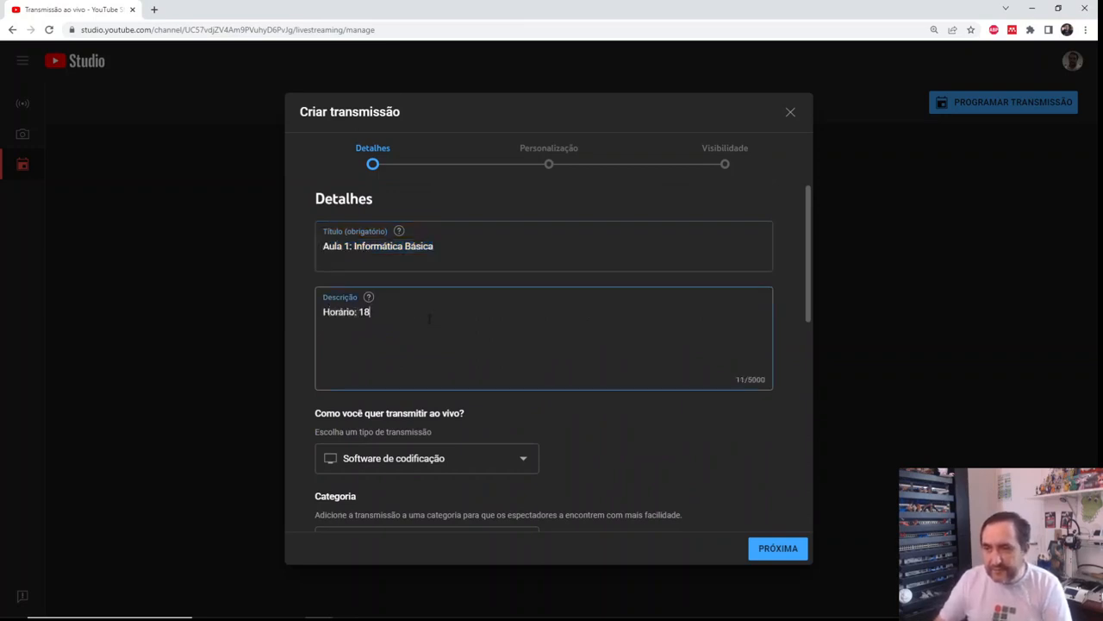
type(":00 nas segundas, quartas e sextas.")
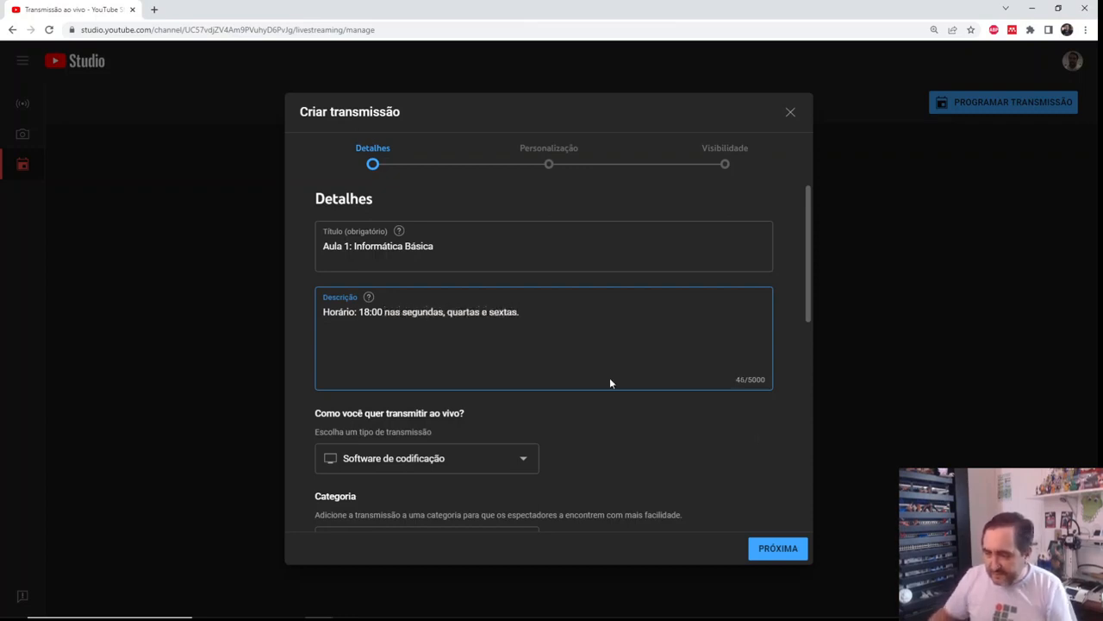
Set the stream's audience to "Não é conteúdo para crianças" and continue to the Personalização stage.
left_click(776, 549)
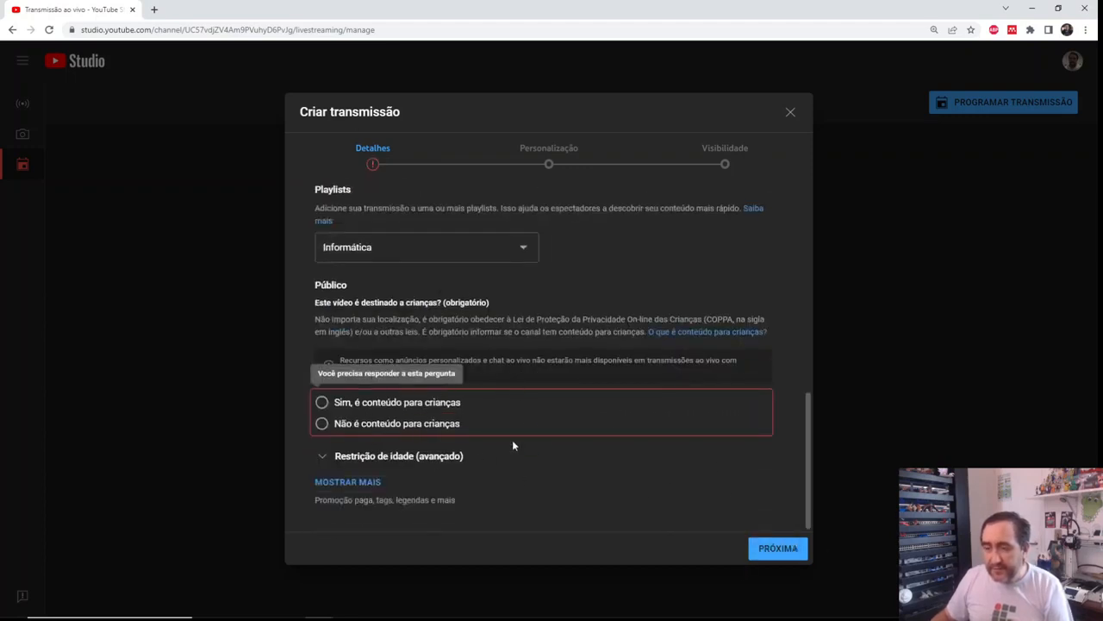
left_click(322, 424)
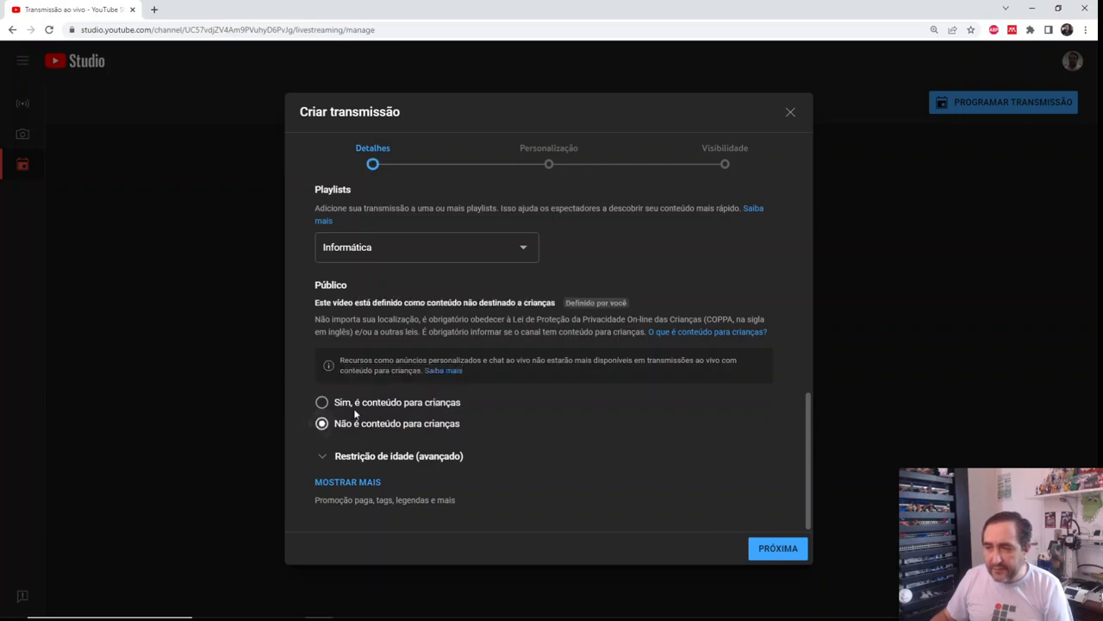
left_click(762, 550)
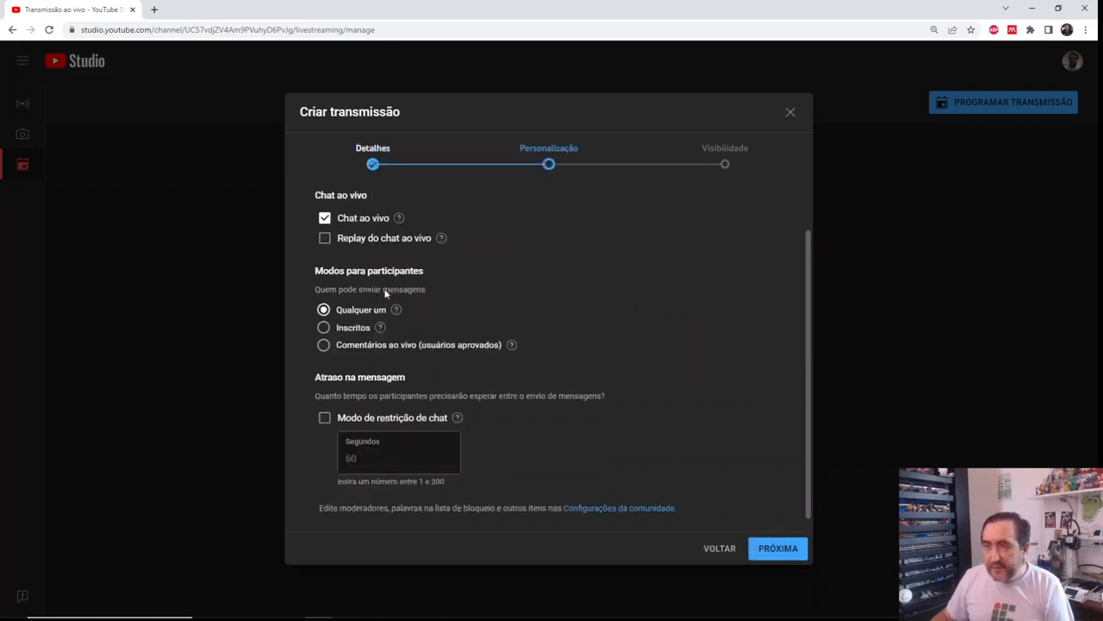
Enable Replay do chat ao vivo for the stream and continue to the Visibilidade stage.
scroll(385, 293, "up", 1)
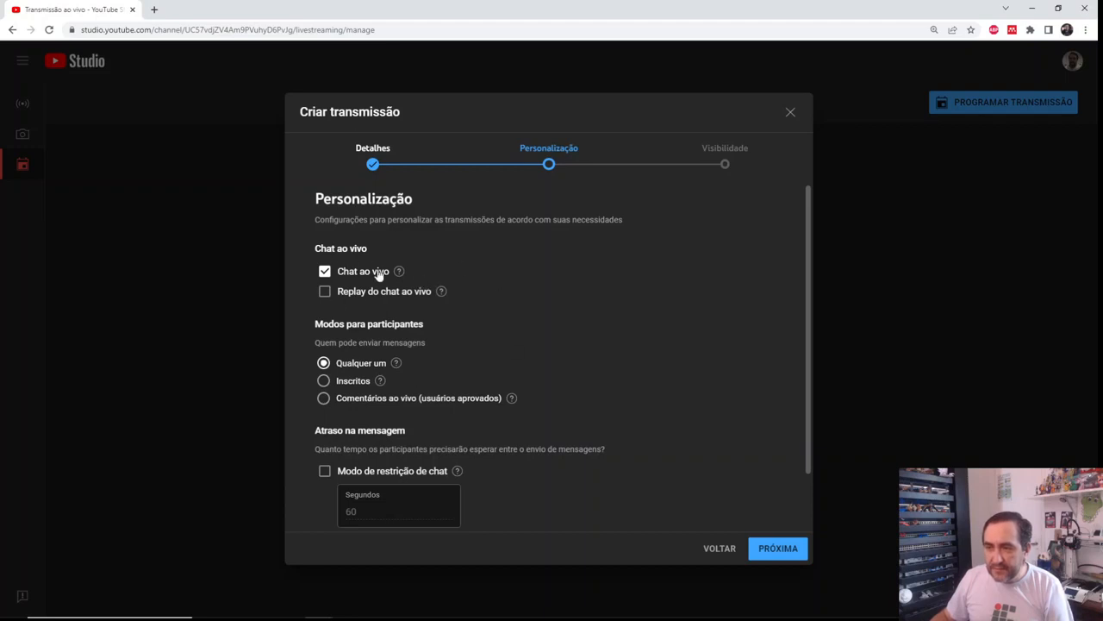
left_click(326, 296)
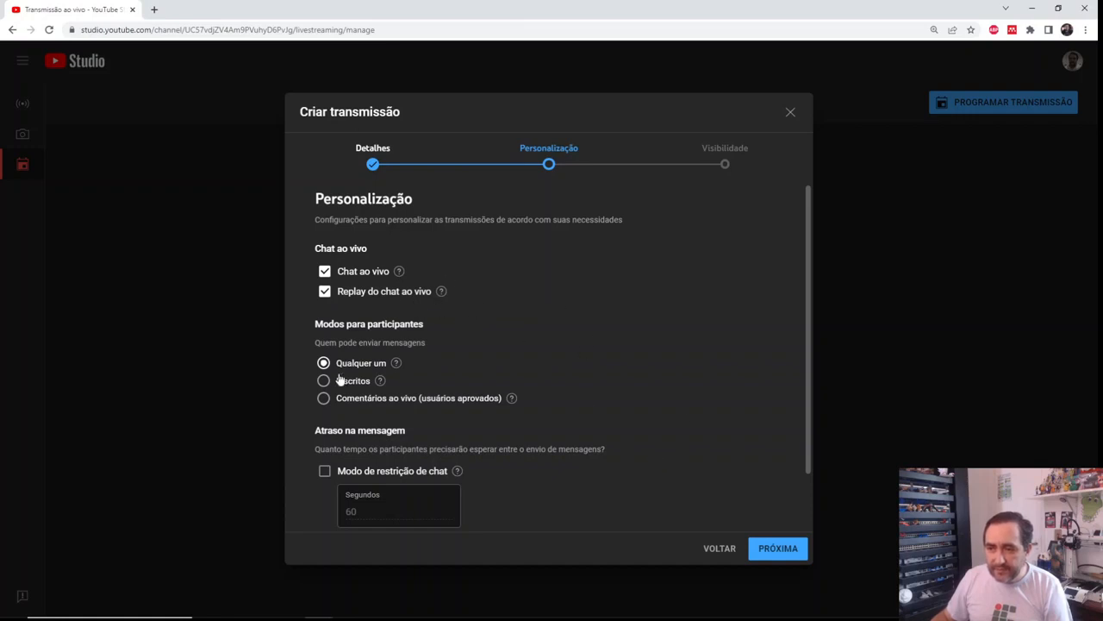
scroll(534, 414, "down", 1)
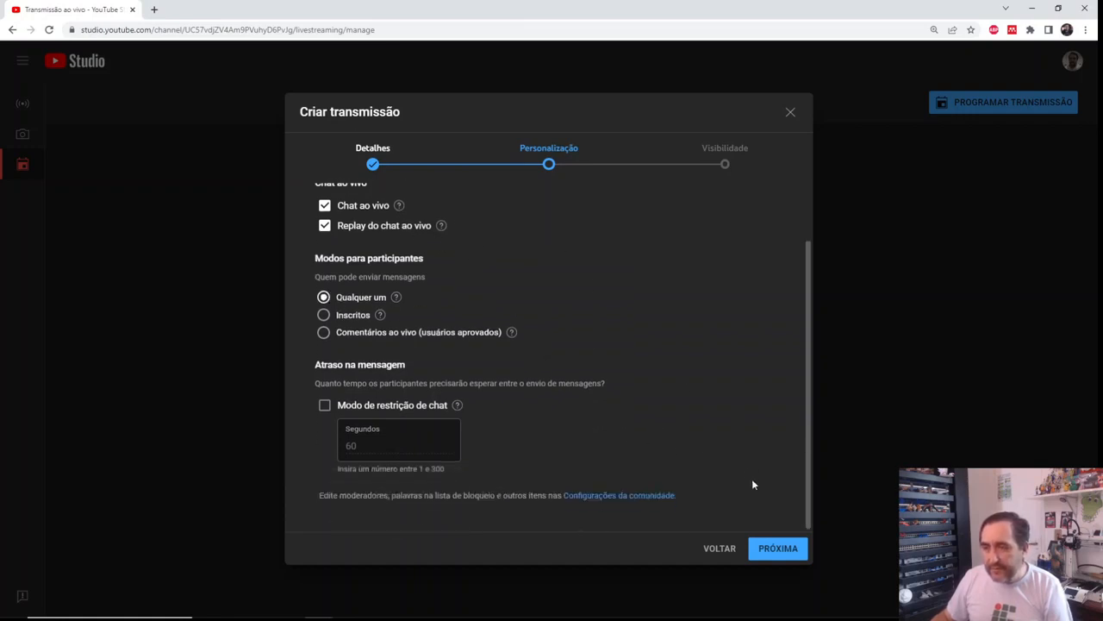
left_click(795, 550)
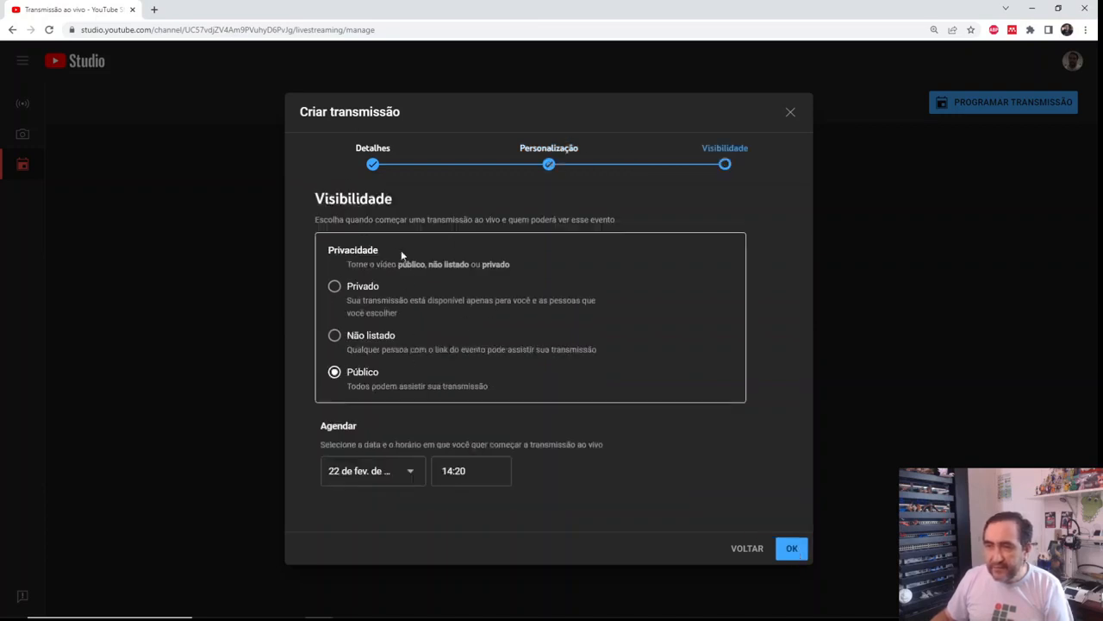
Set the stream's privacy to Não listado, schedule it for 27 de fev. de 2023 at 18:00, and finish creating it.
left_click(335, 335)
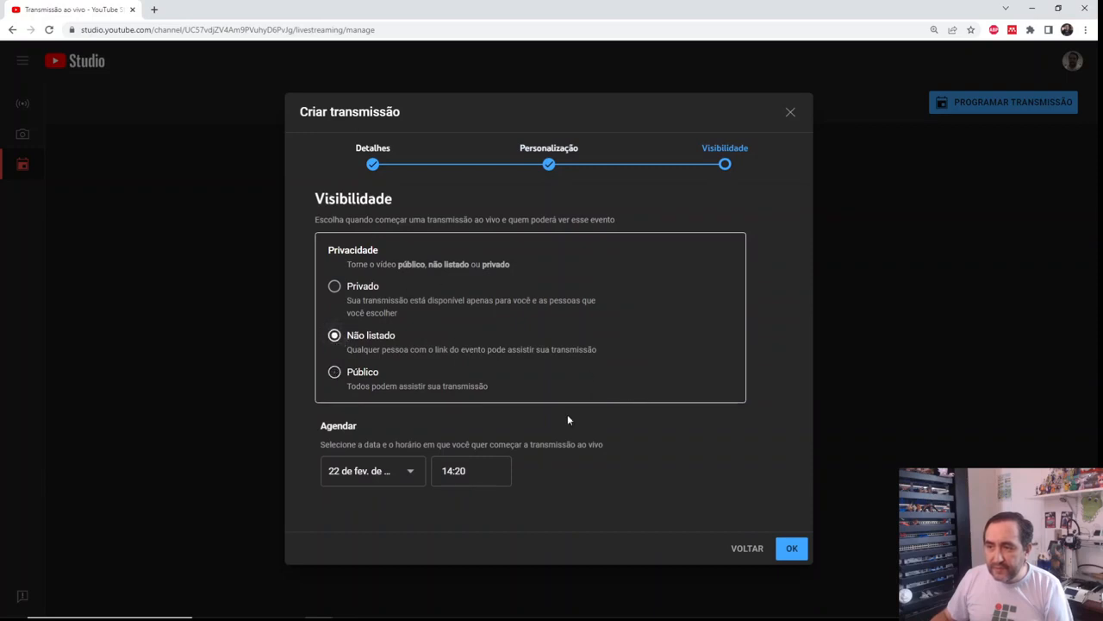
left_click(418, 471)
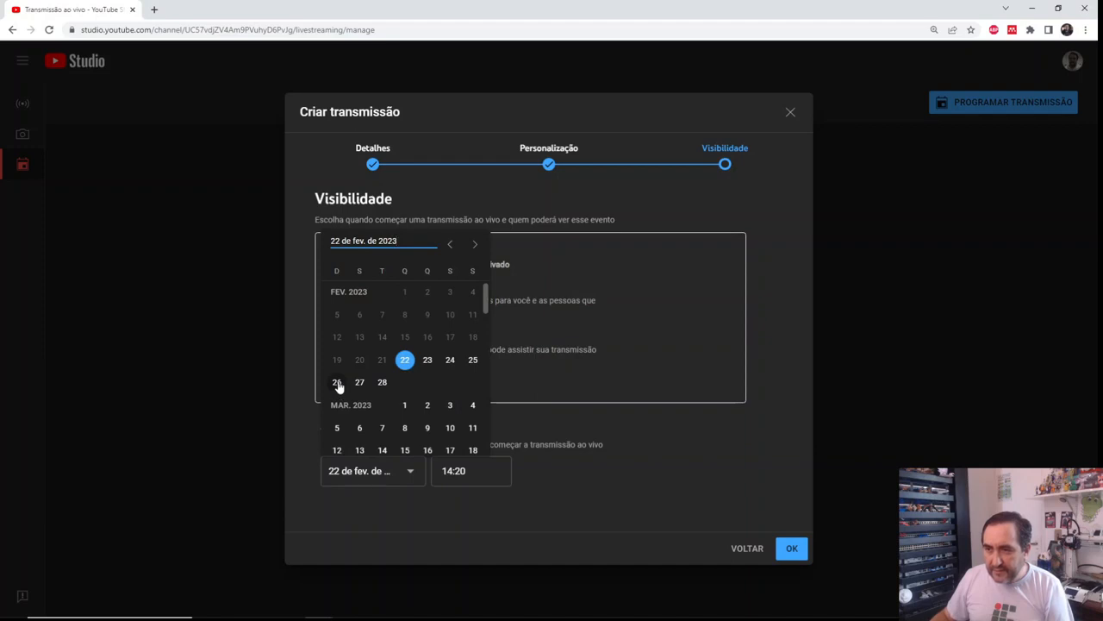
left_click(359, 388)
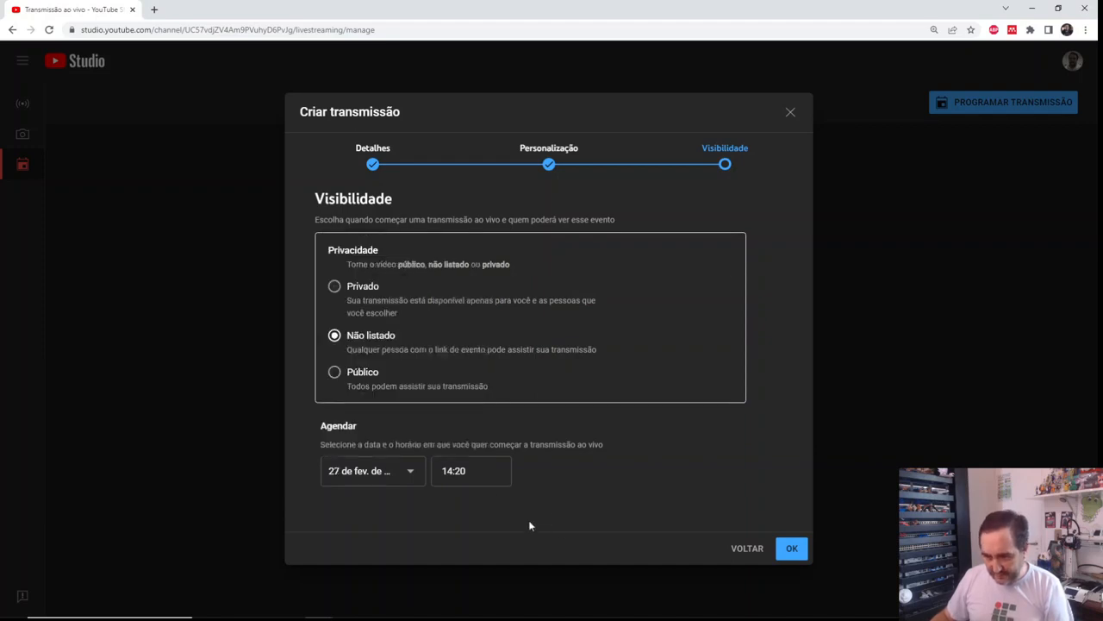
left_click(480, 472)
type("18:00")
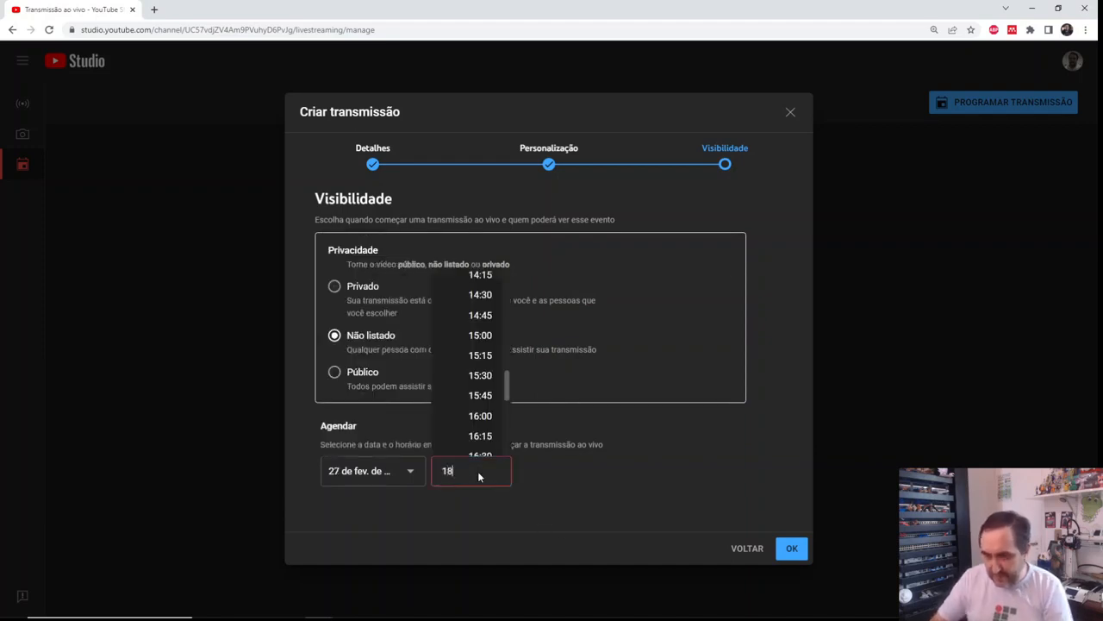
left_click(793, 549)
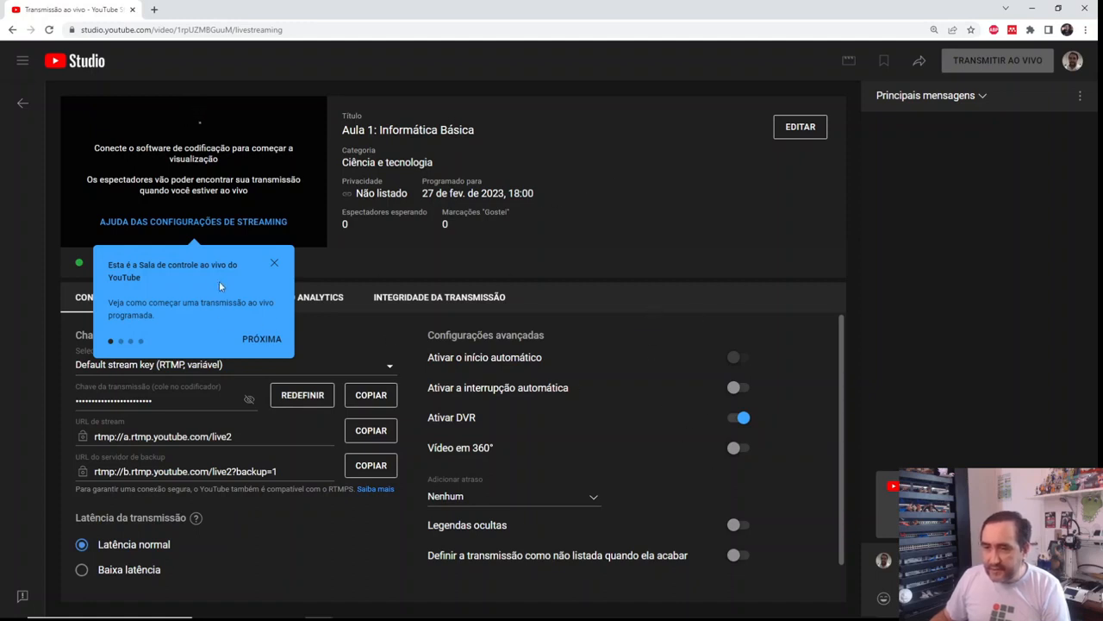
Dismiss the control-room tour and create a stream key named "Informática" with the description "Aulas de Informática", keeping RTMP (padrão).
left_click(274, 267)
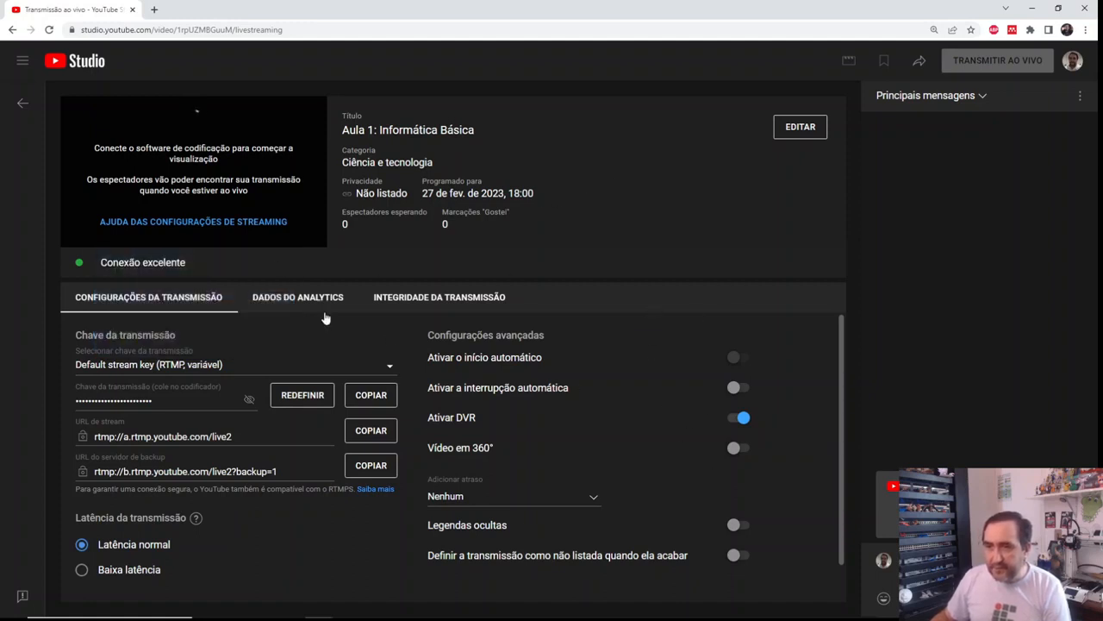
left_click(198, 367)
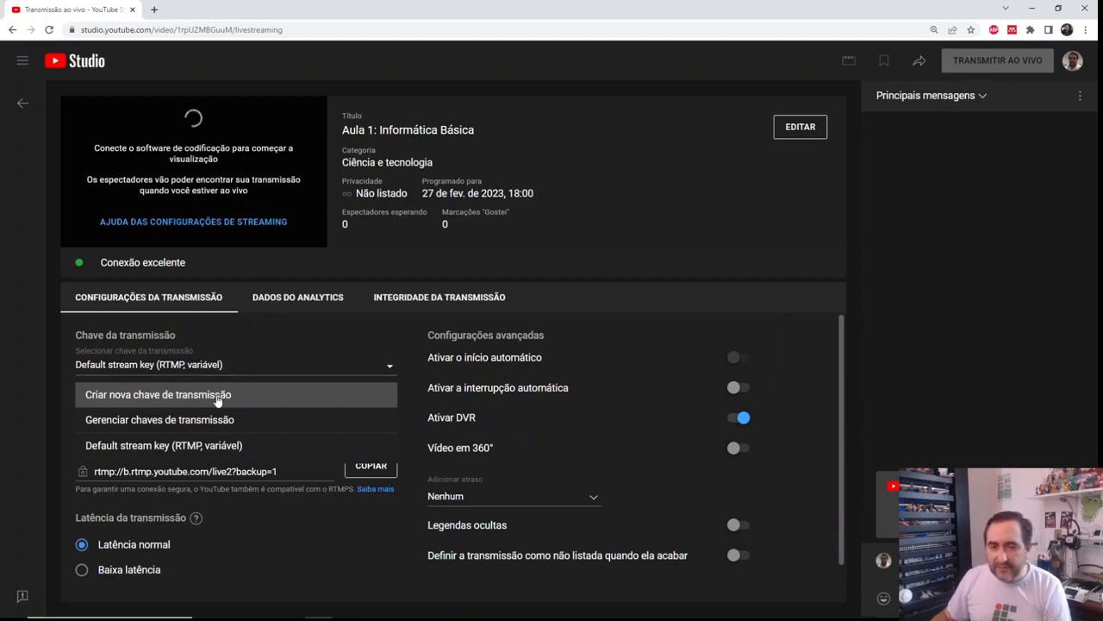
left_click(218, 397)
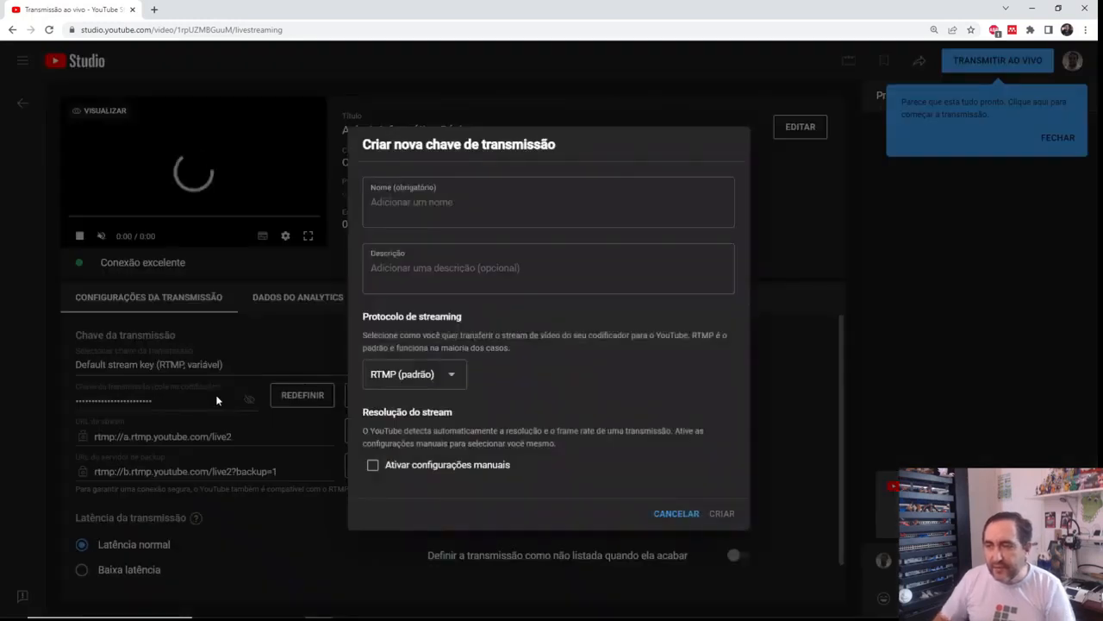
left_click(437, 216)
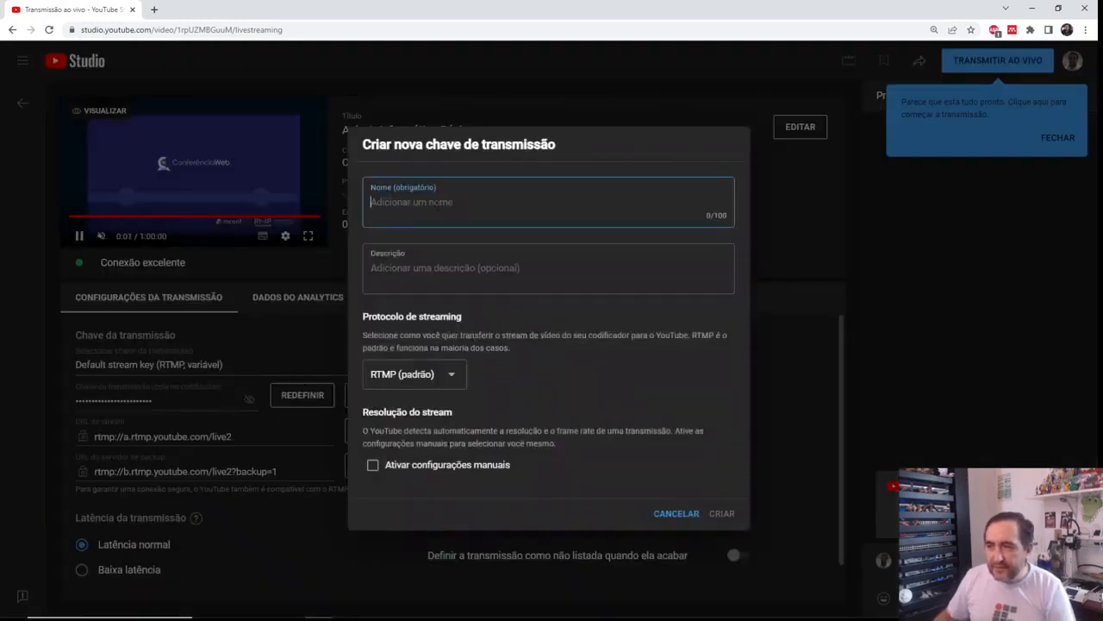
type("In")
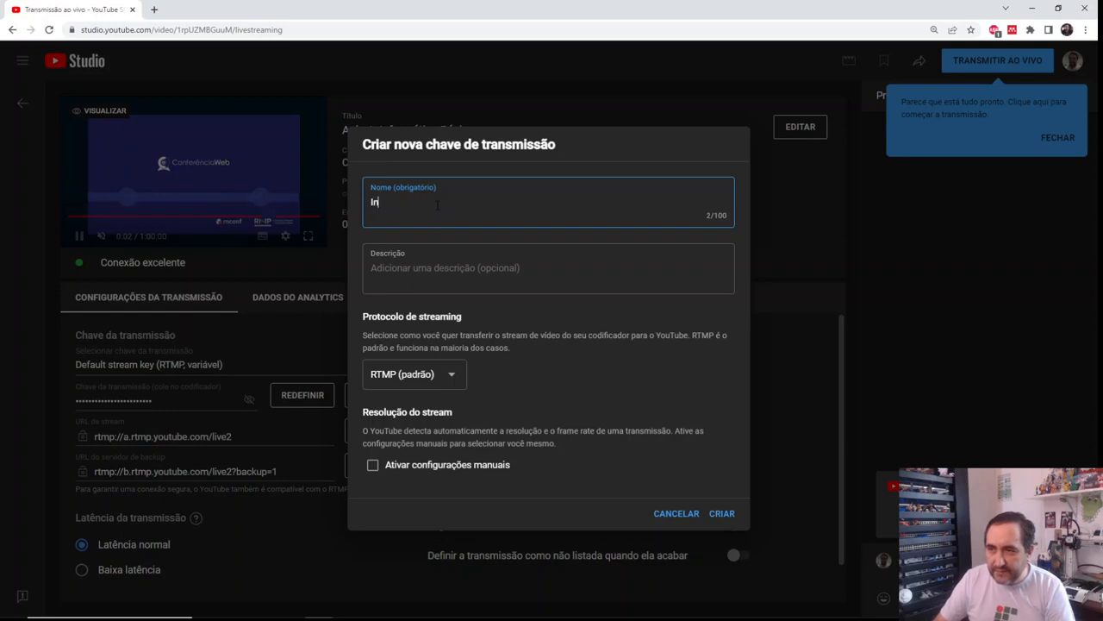
type("formática")
key("Tab")
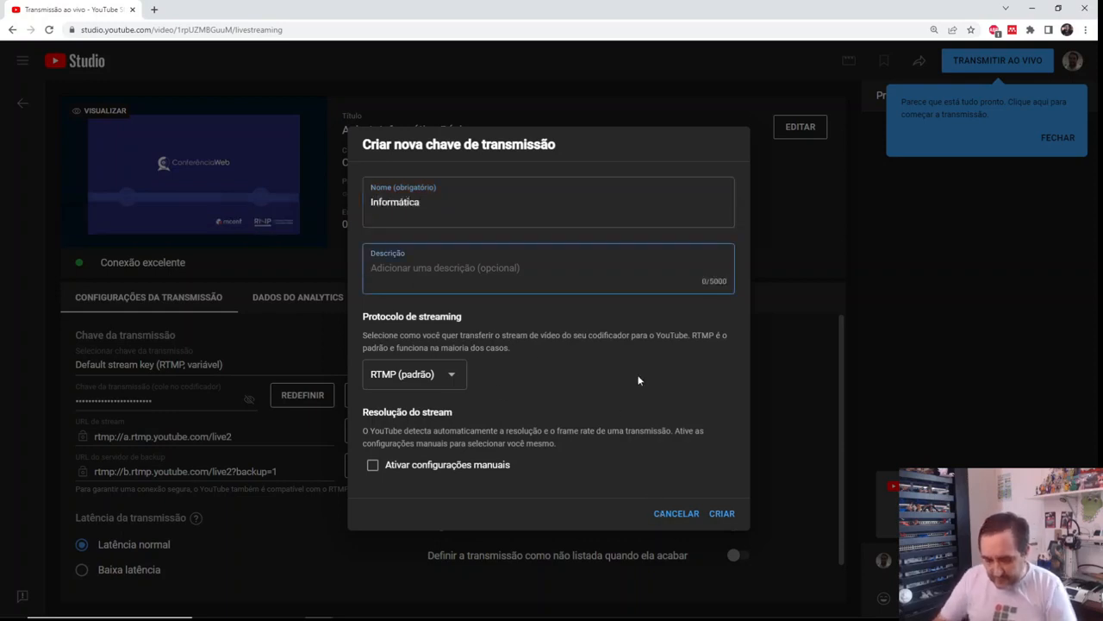
type("Aulas de Info")
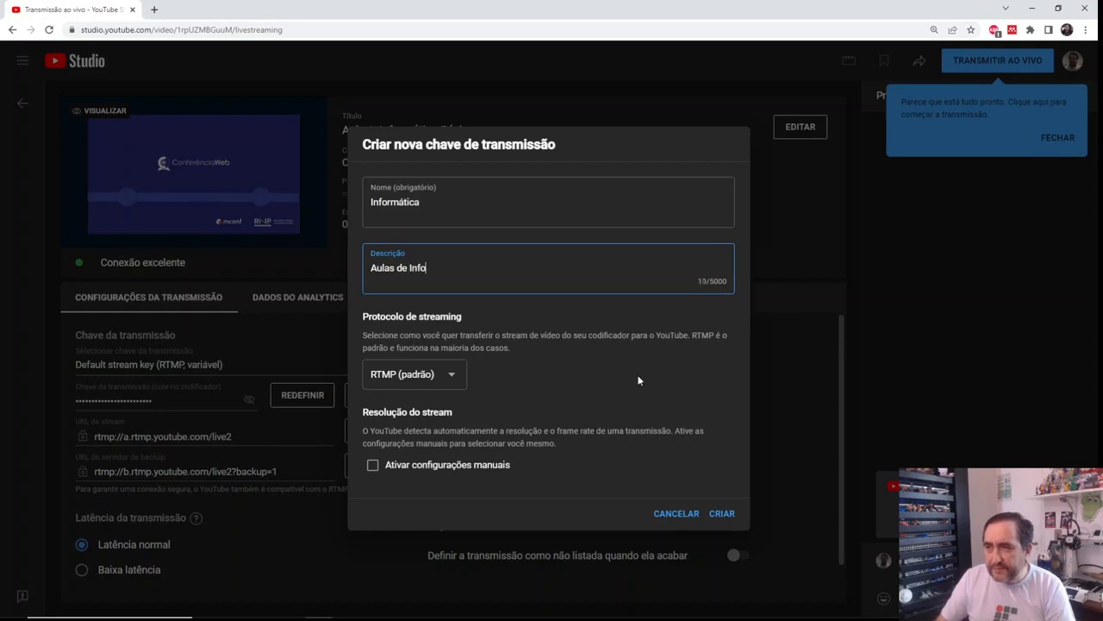
type("rmática")
left_click(722, 514)
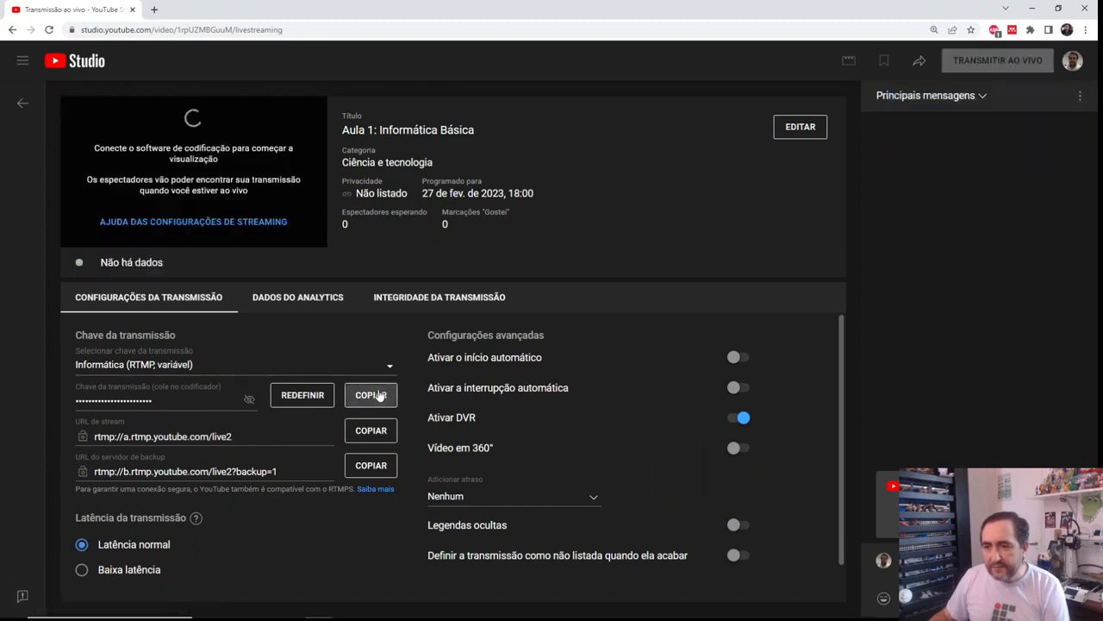
Copy the new stream key, switch to the ConferênciaWeb meeting and end its current transmission.
left_click(379, 395)
key("alt+Tab")
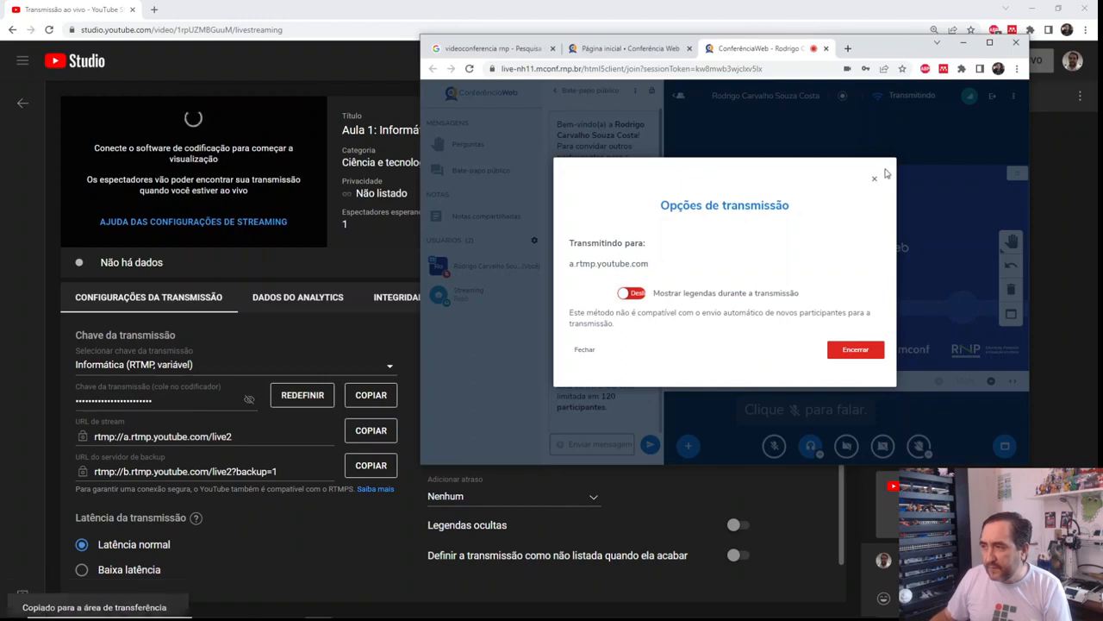
left_click(873, 183)
left_click(688, 445)
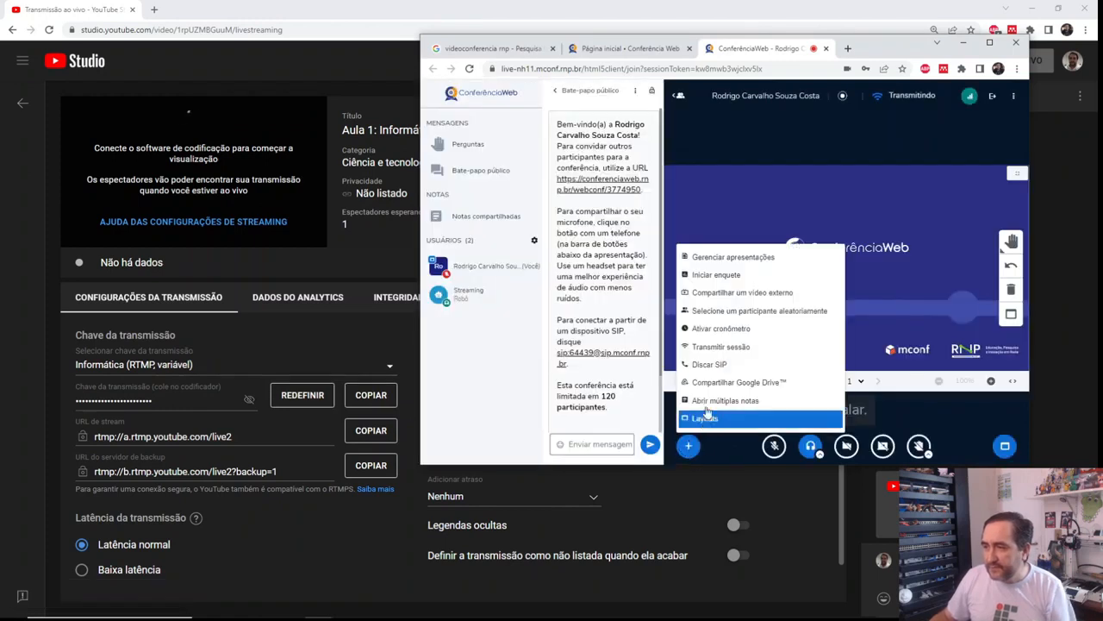
left_click(716, 349)
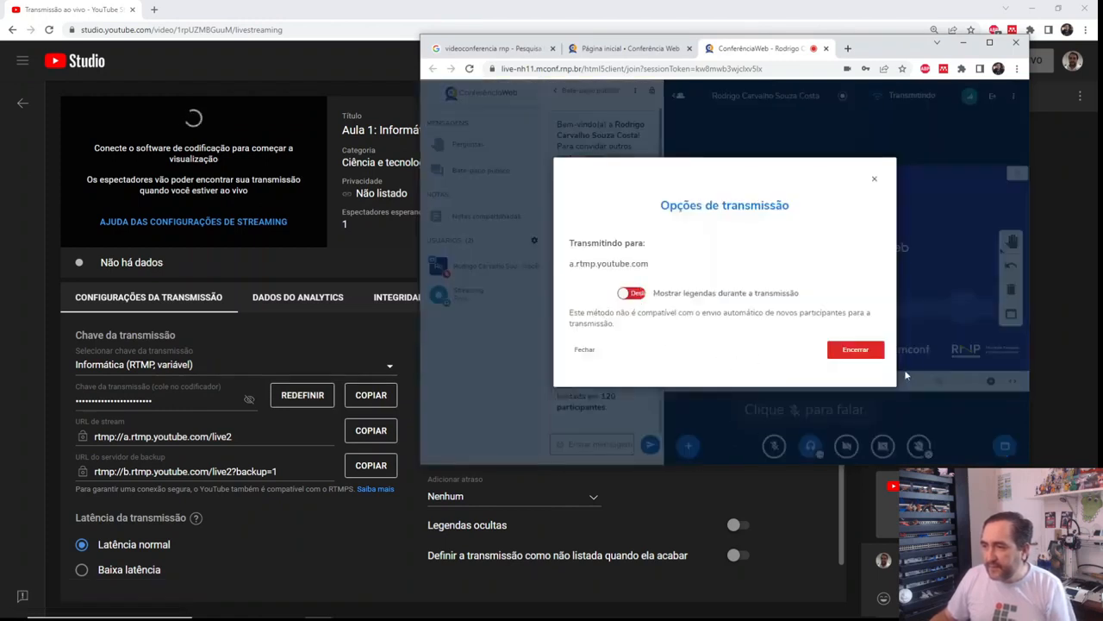
left_click(858, 351)
Start a new ConferênciaWeb transmission to rtmp://a.rtmp.youtube.com/live2, pasting the copied stream key into the Chave field.
left_click(750, 304)
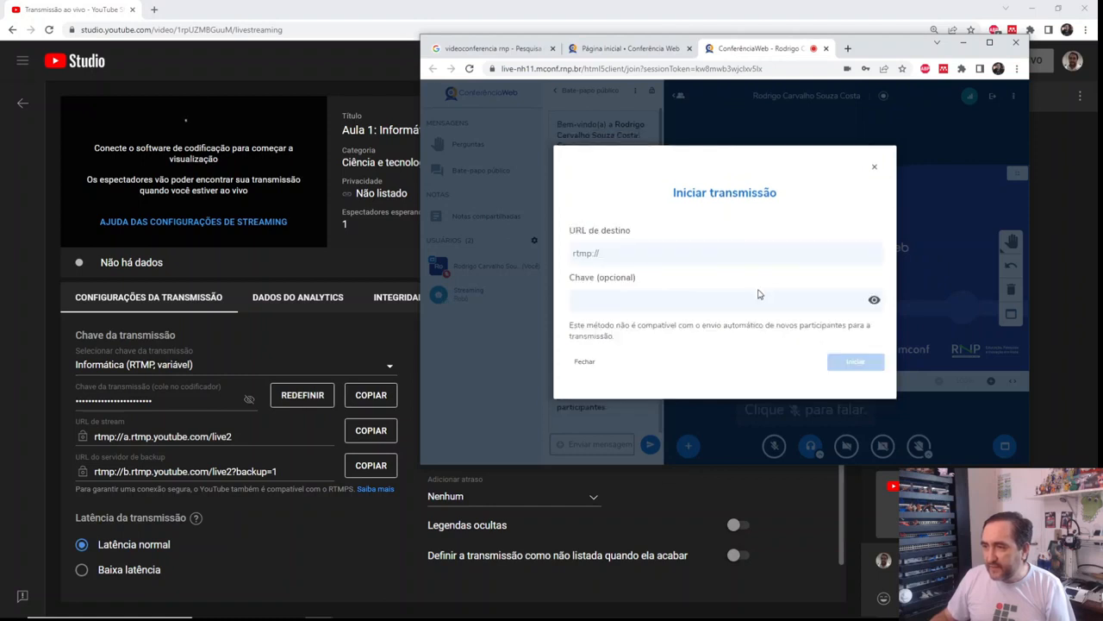
left_click(629, 253)
left_click(681, 285)
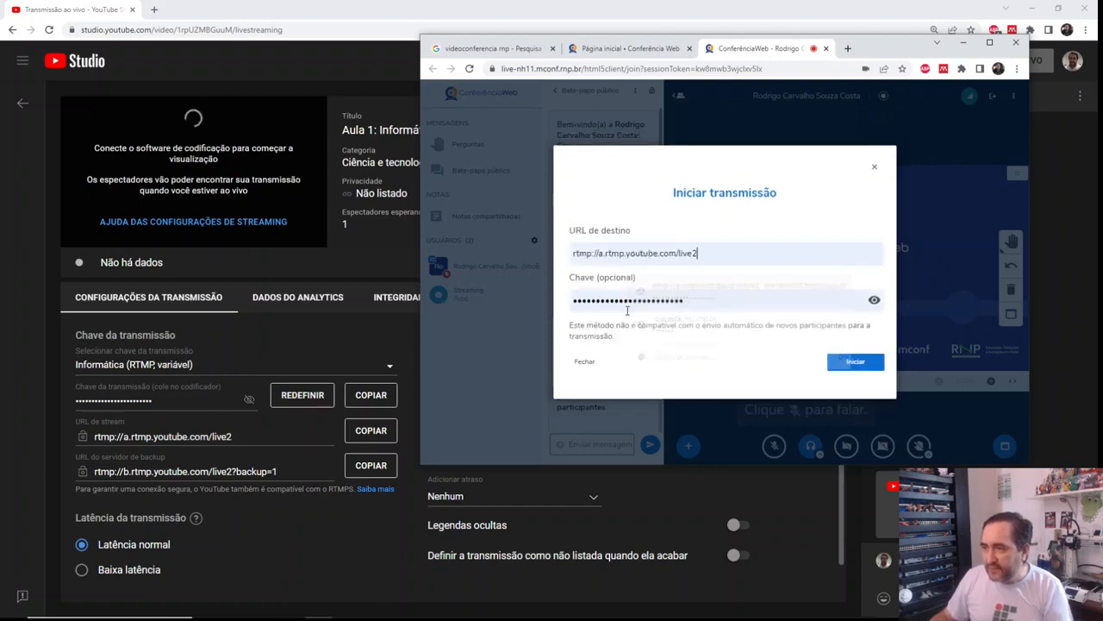
left_click(696, 302)
left_click(701, 334)
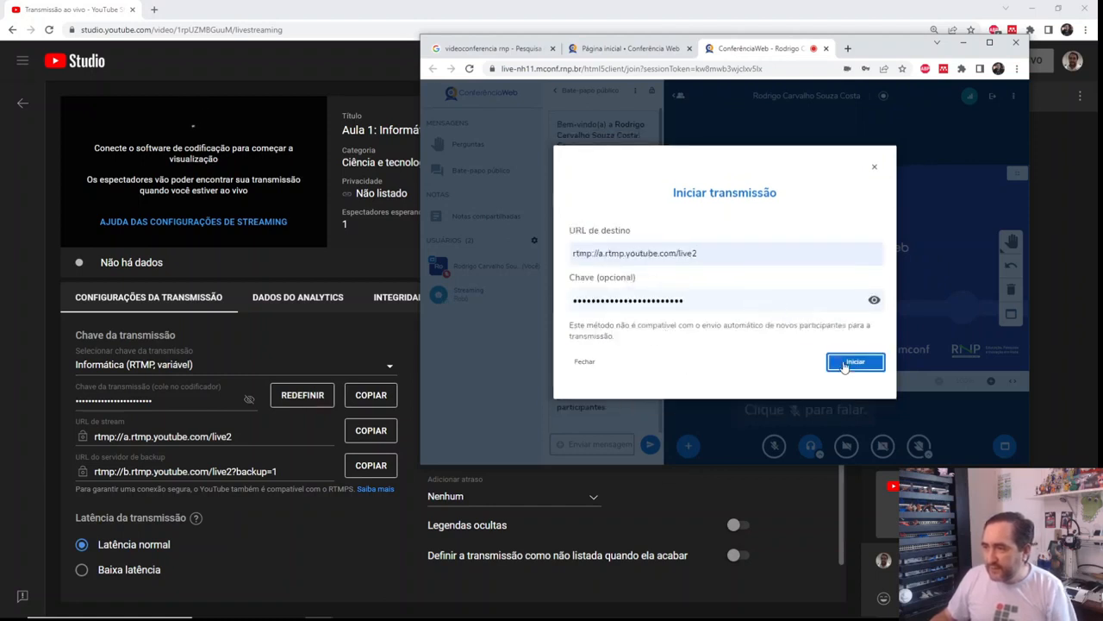
left_click(862, 361)
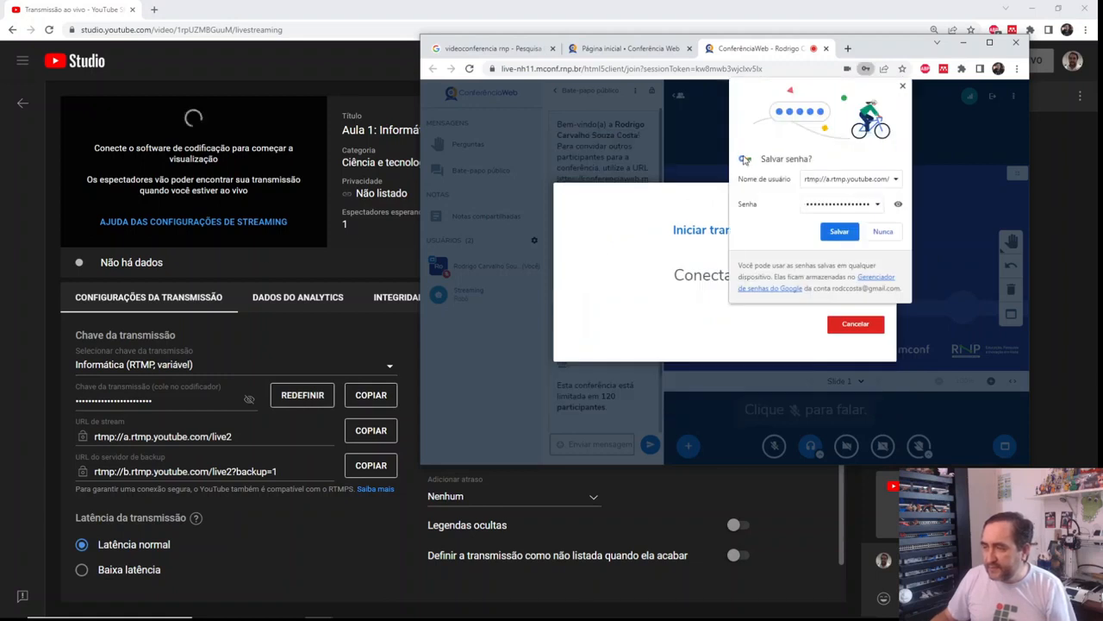
Switch back to the YouTube Studio control room, dismiss the ready-to-stream tip, and check the scheduled date.
left_click(347, 275)
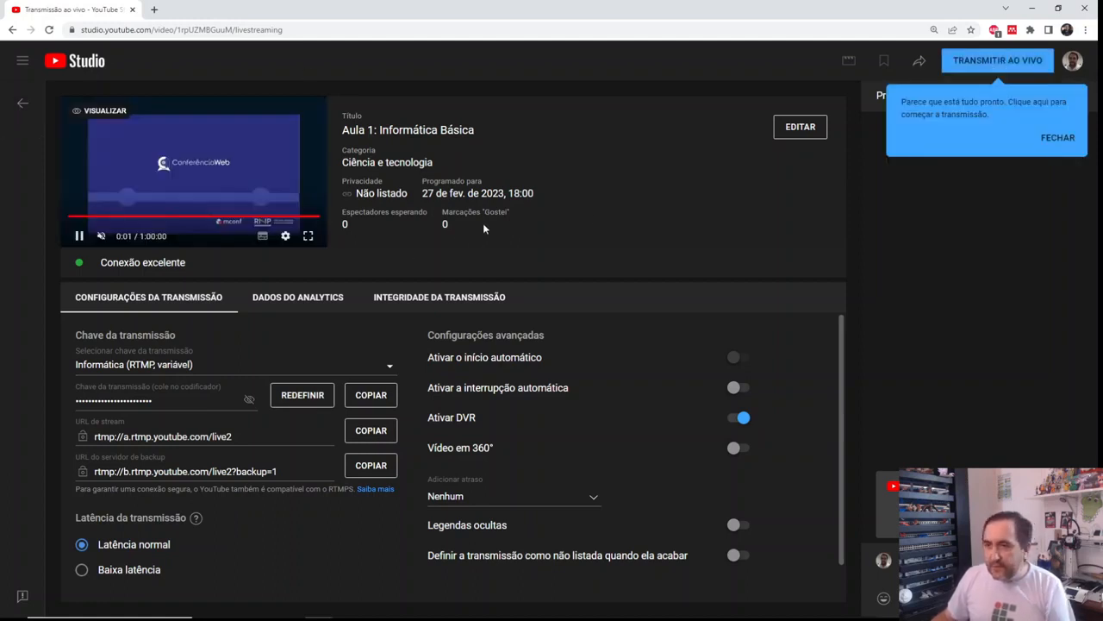
left_click(1058, 139)
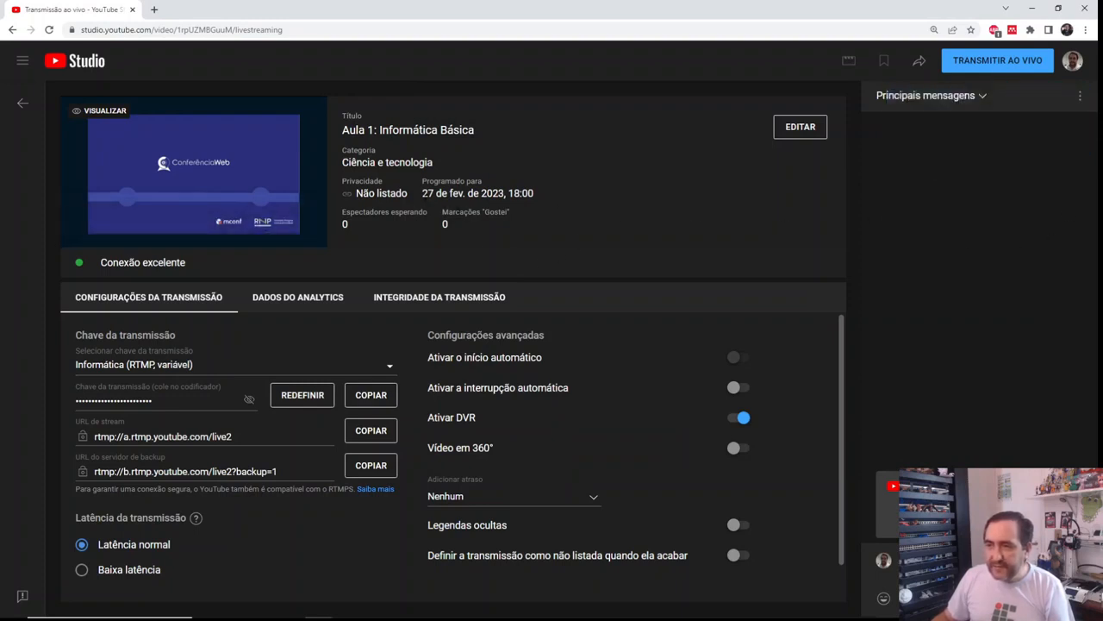
left_click_drag(421, 193, 542, 194)
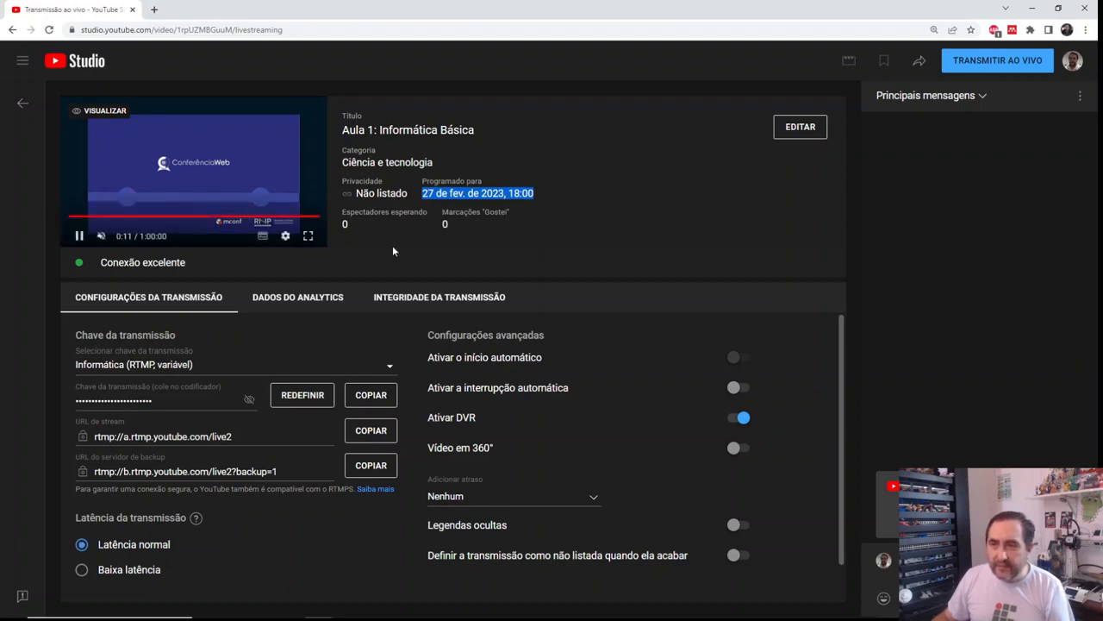
Return to the stream list, reopen "Aula 1: Informática Básica", dismiss its tip, and review its connection status and scheduled date.
left_click(22, 102)
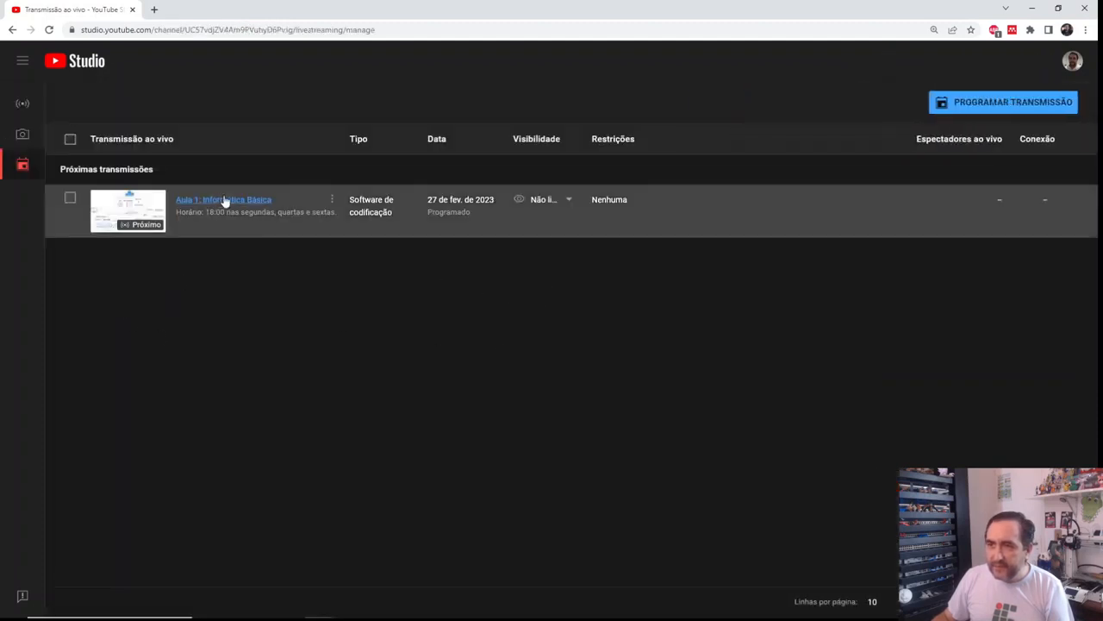
left_click(224, 201)
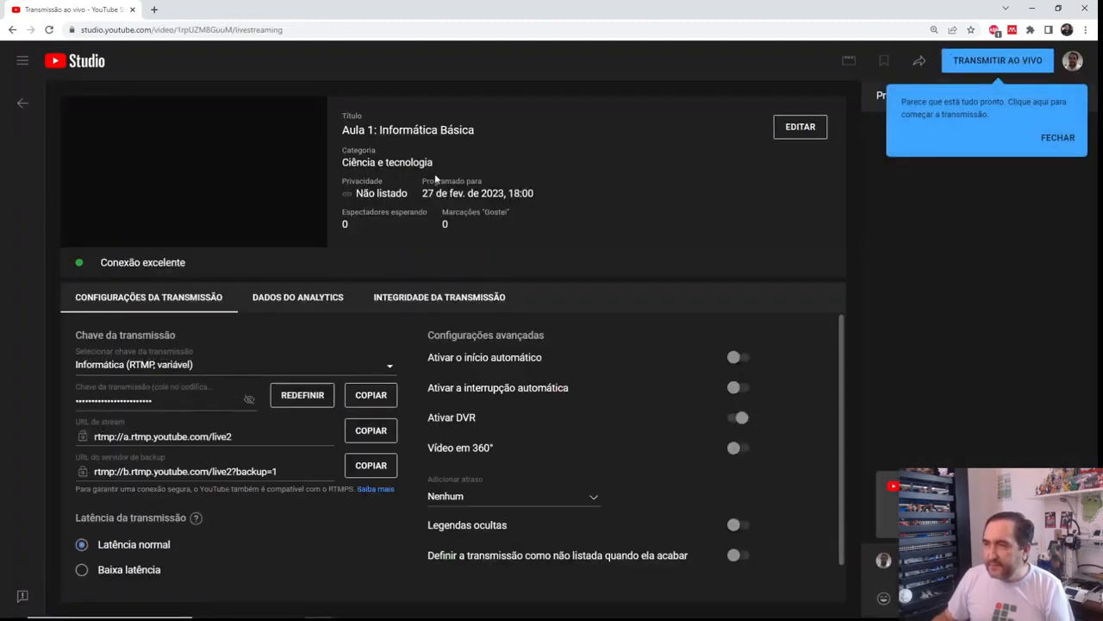
left_click(1053, 142)
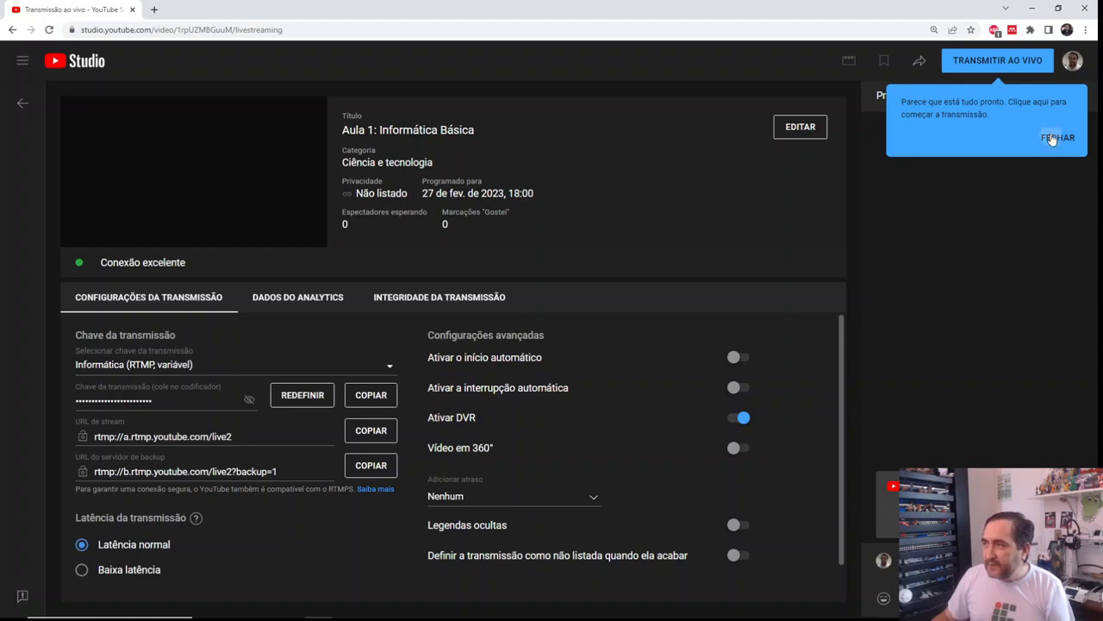
left_click_drag(101, 263, 226, 294)
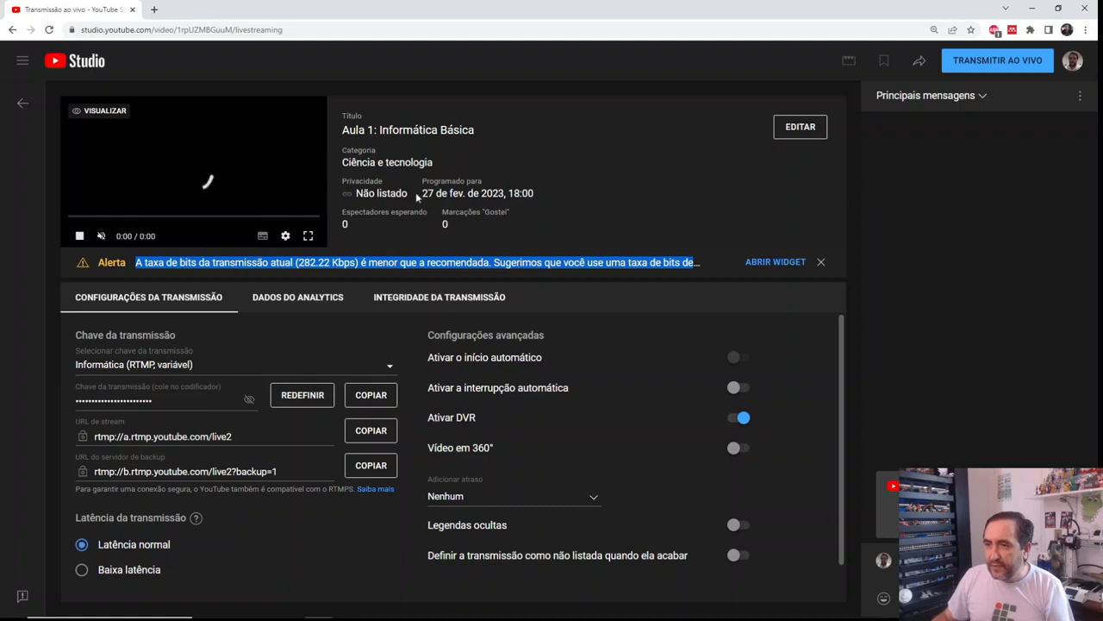
left_click_drag(419, 196, 544, 195)
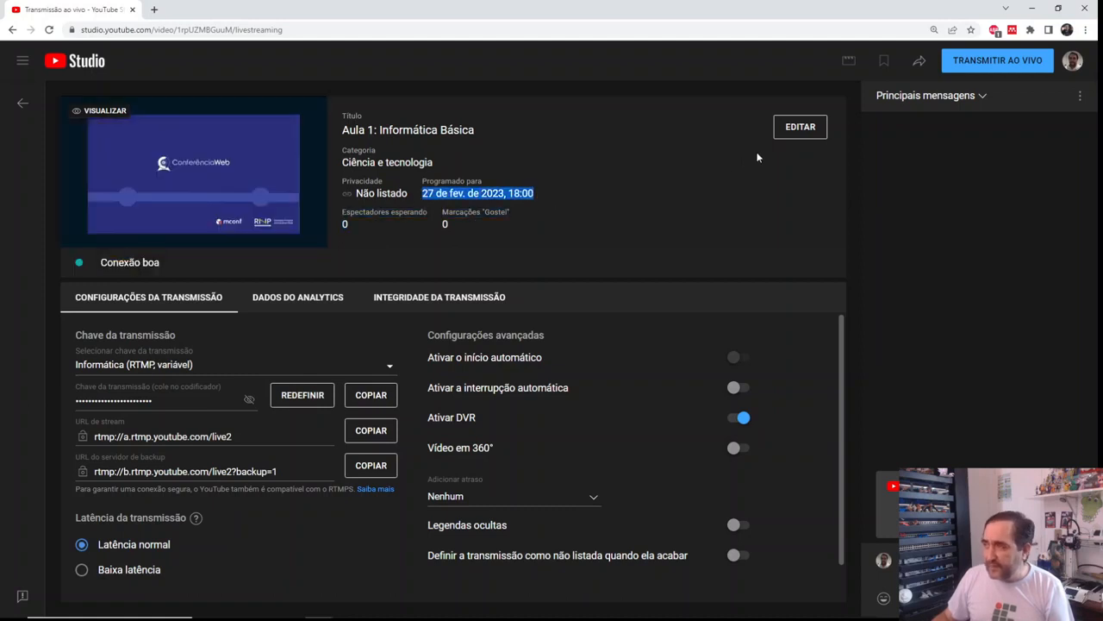
Take the "Aula 1: Informática Básica" stream live, and end the transmission, confirming the ending.
left_click(980, 69)
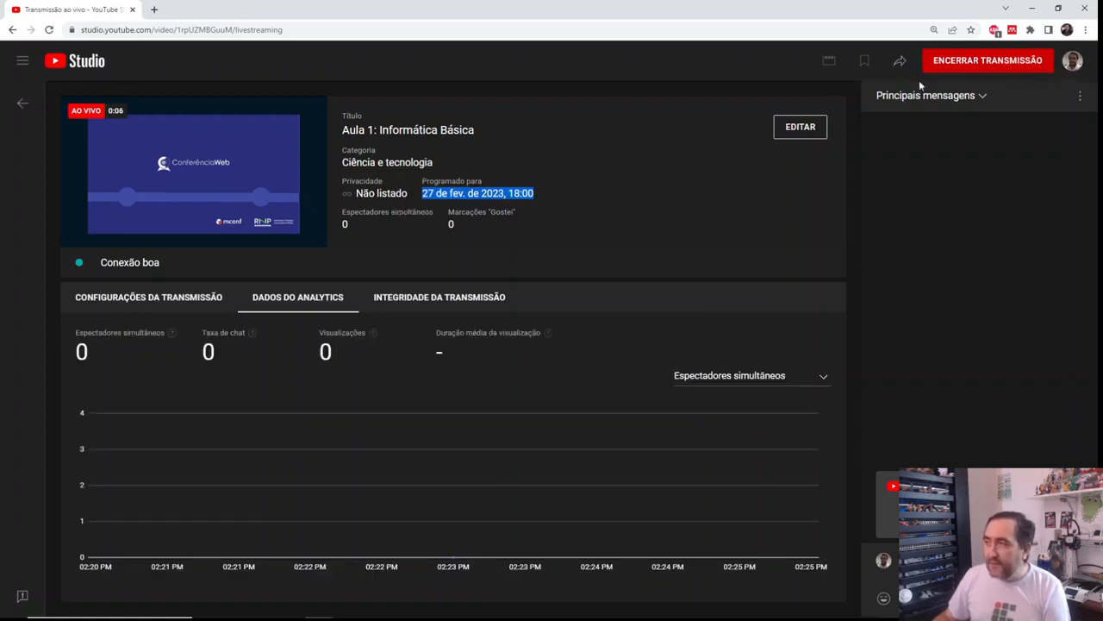
left_click(1006, 62)
left_click(644, 379)
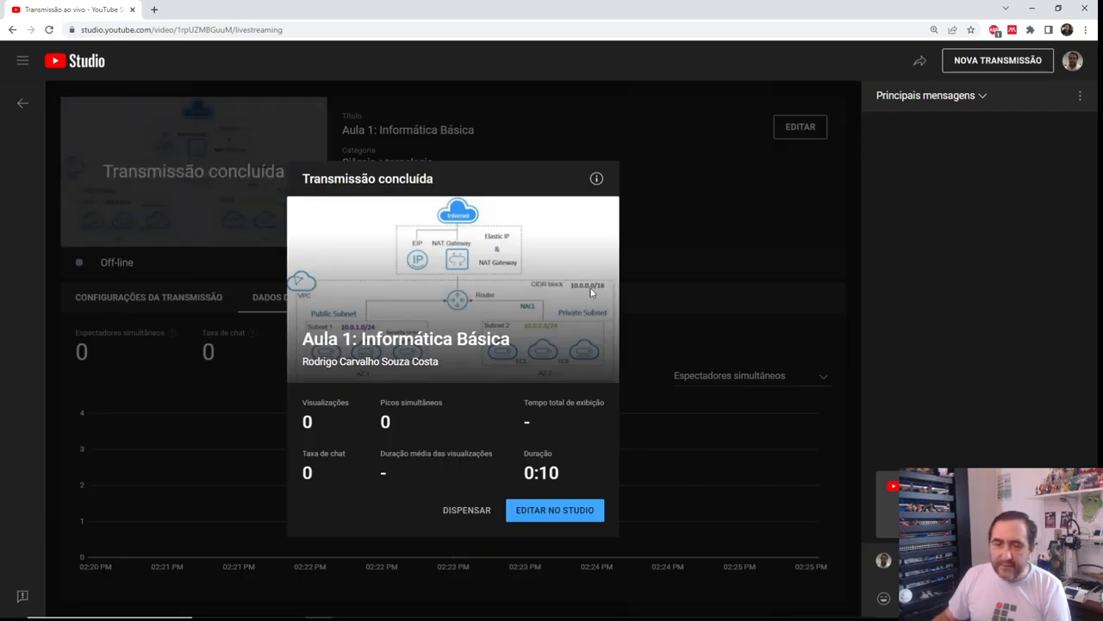
Return to the stream management list, reload it, and start scheduling a stream that reuses the settings of "Aula 1: Informática Básica".
left_click(23, 102)
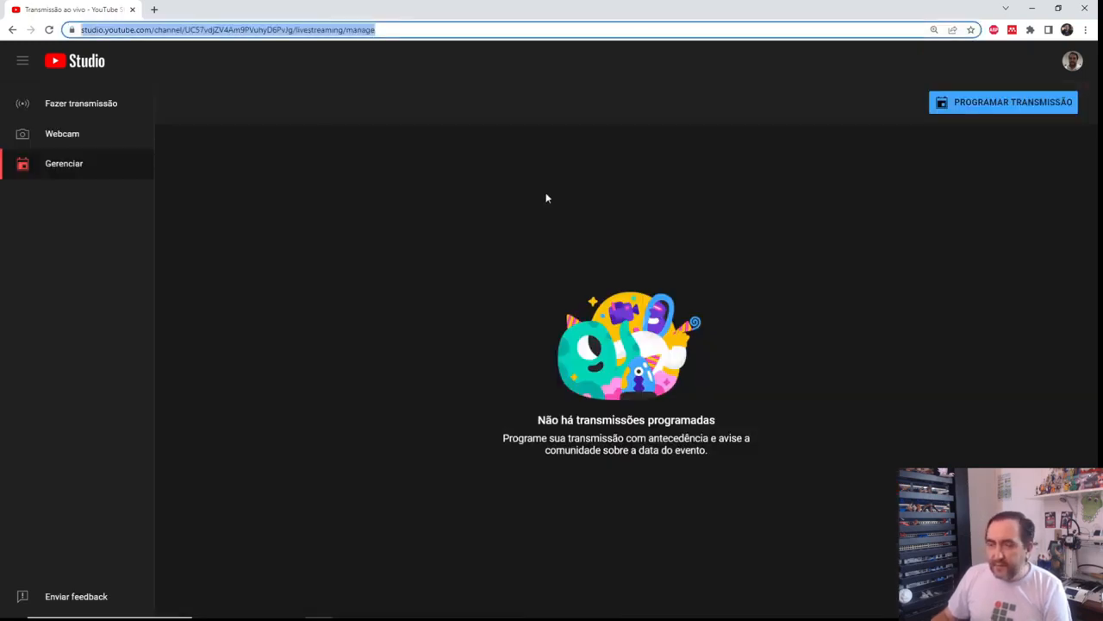
key("Return")
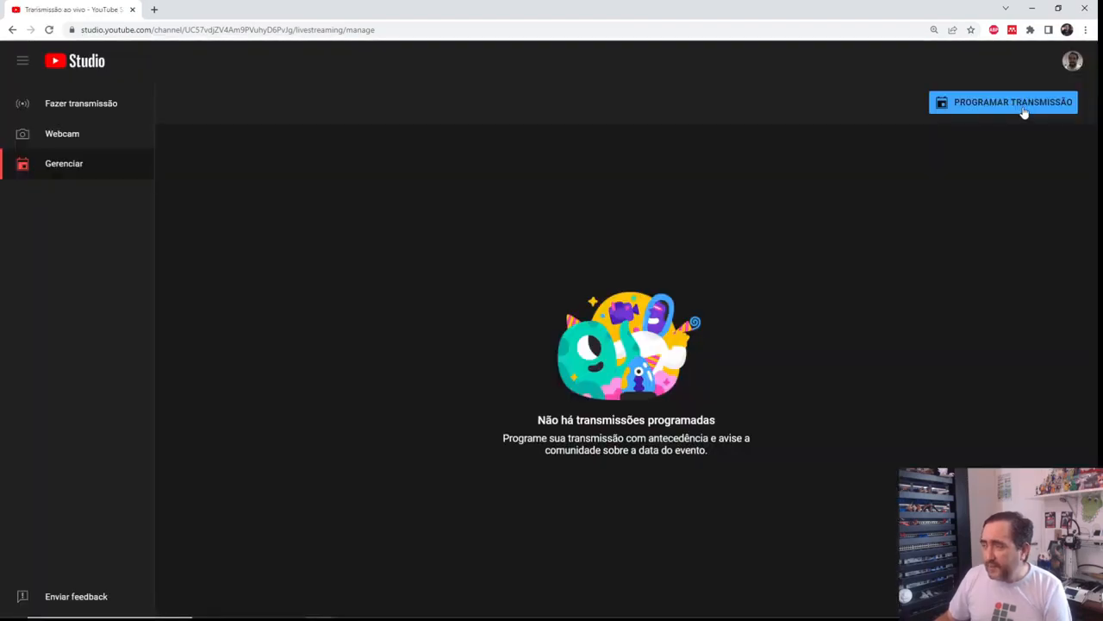
left_click(1024, 113)
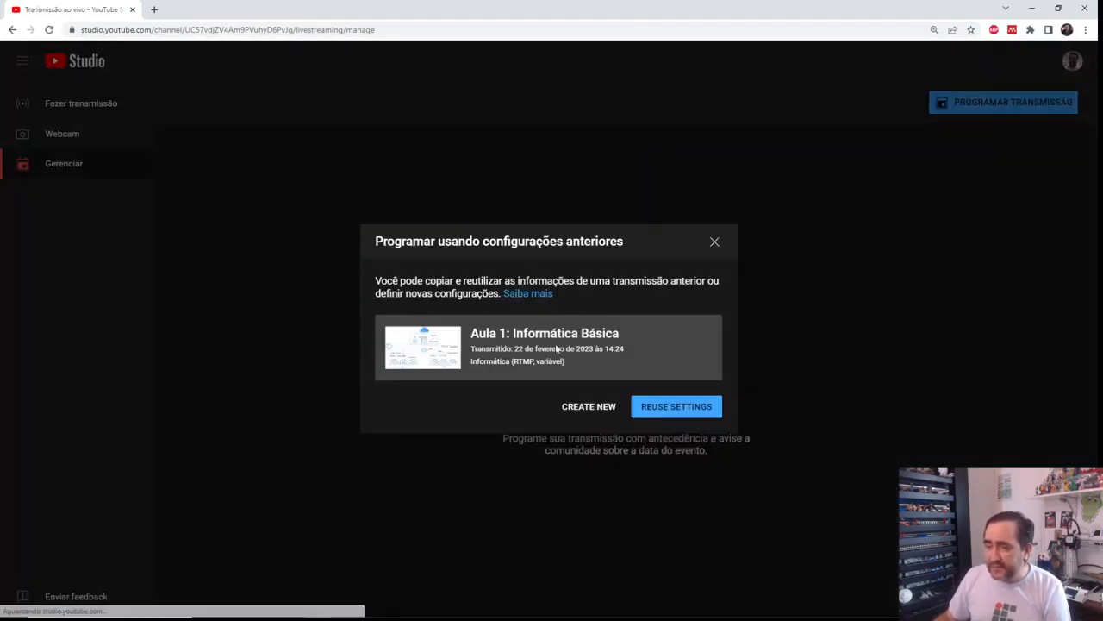
left_click(689, 412)
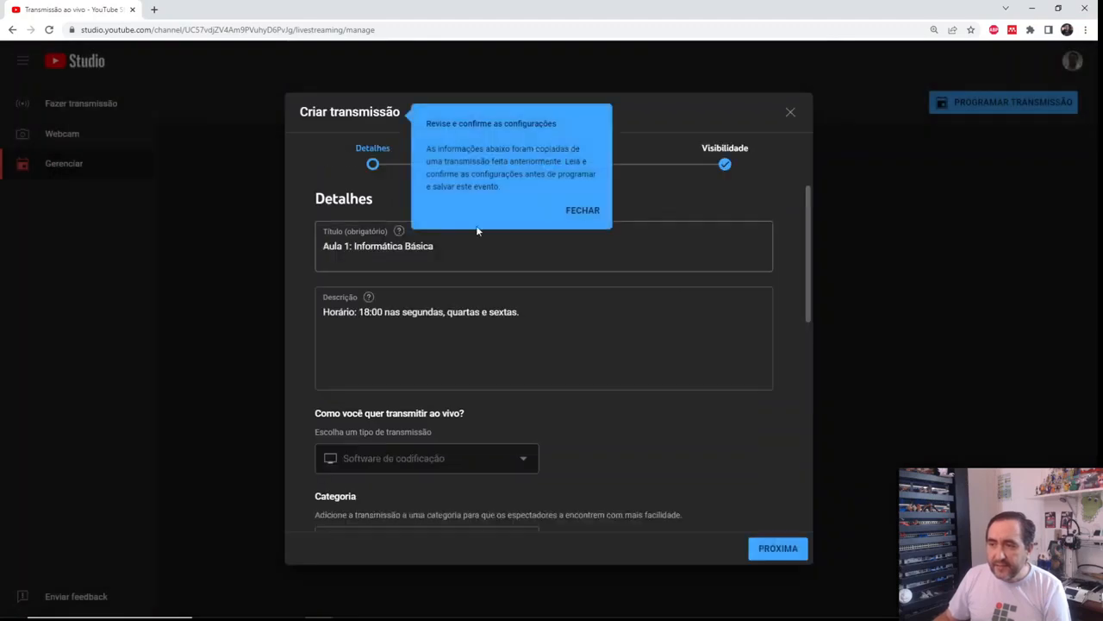
left_click(582, 211)
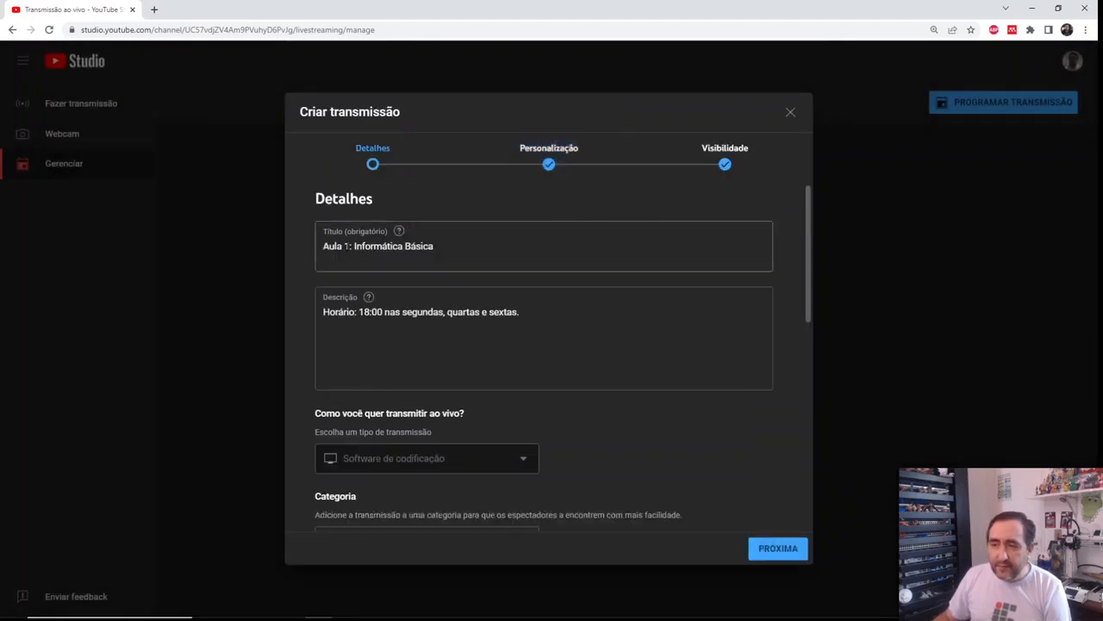
Keep the reused title and customization, schedule the stream for 27 de fev. de 2023 at 18:00, and finish creating it.
left_click(344, 245)
left_click_drag(455, 246, 257, 237)
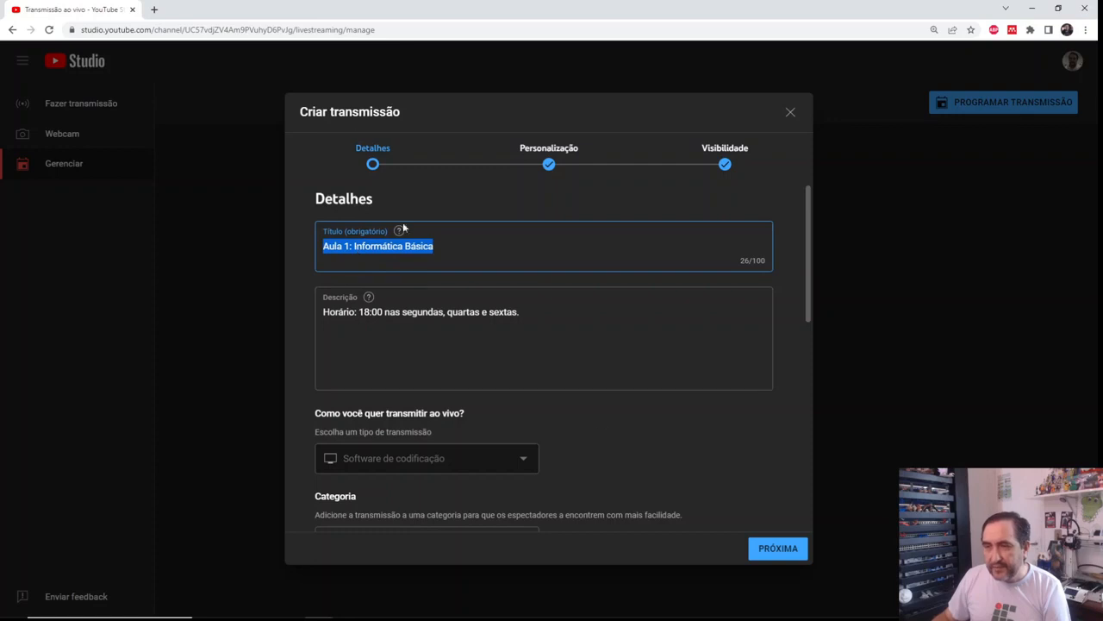
left_click(793, 549)
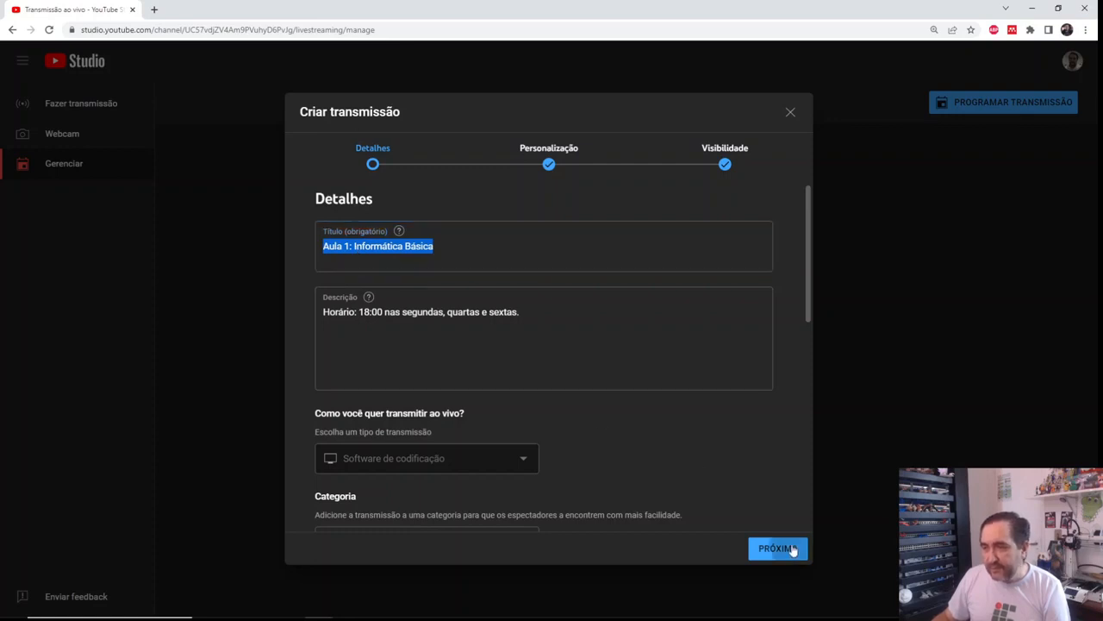
left_click(794, 549)
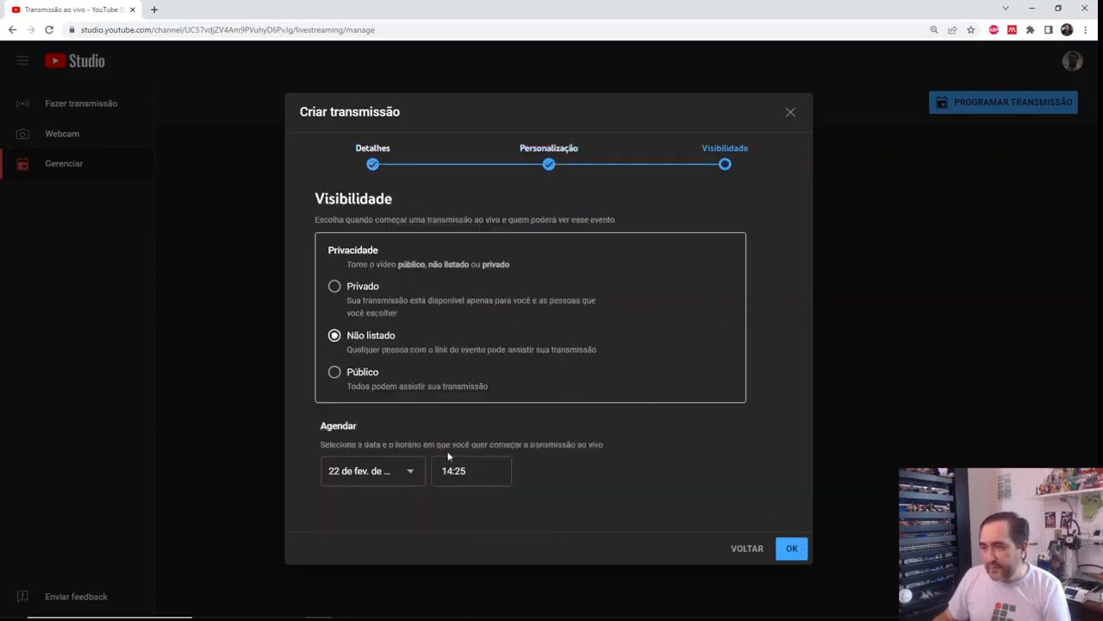
left_click(395, 470)
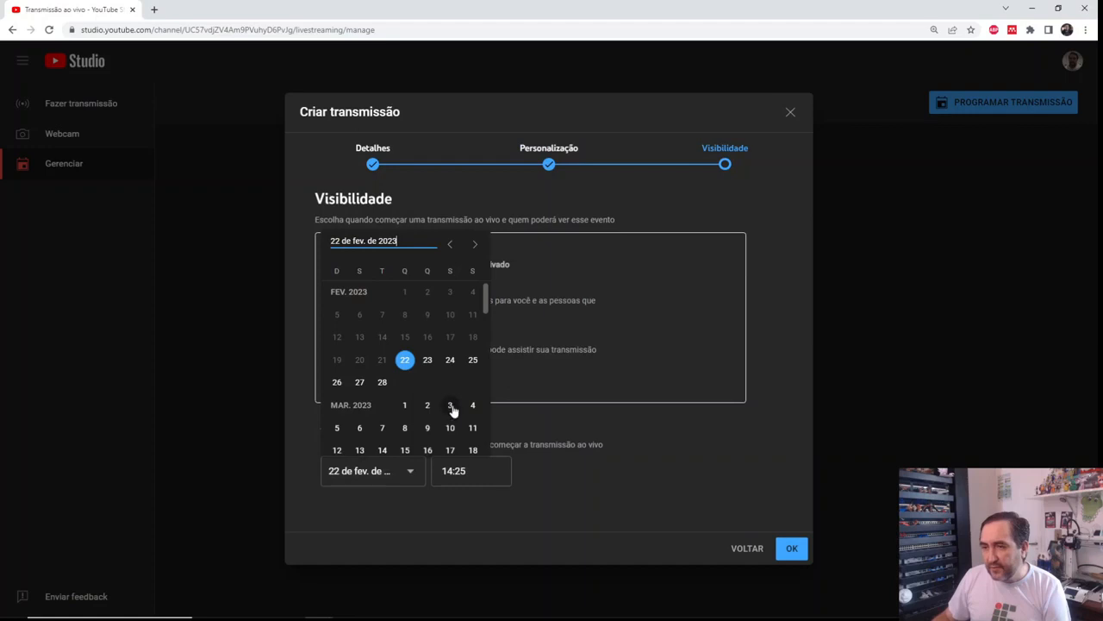
left_click(359, 391)
left_click(454, 471)
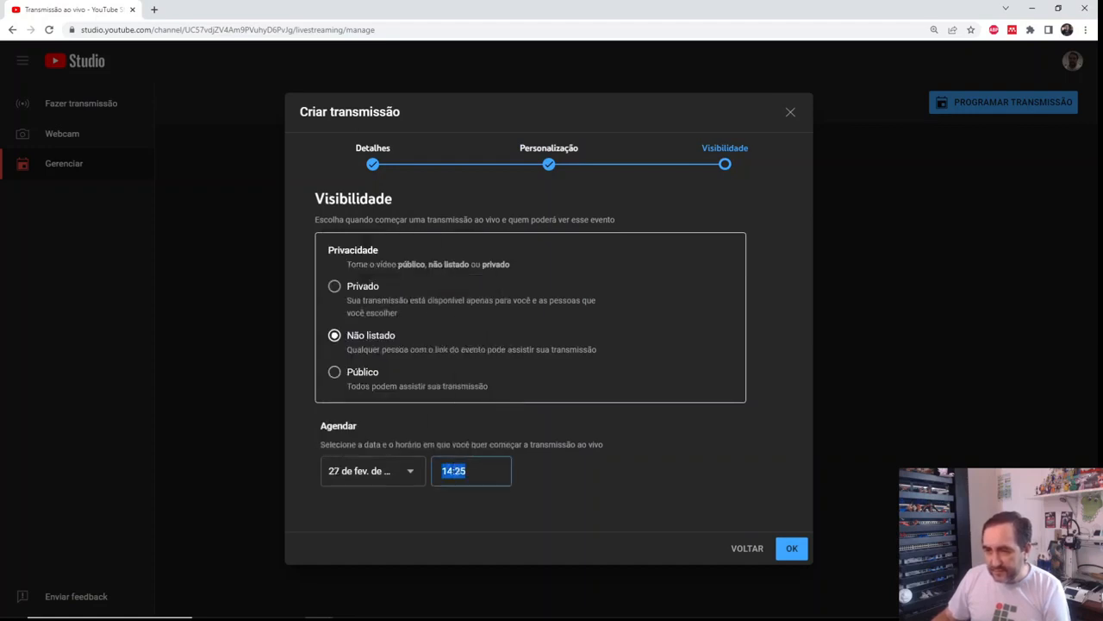
type("18:00")
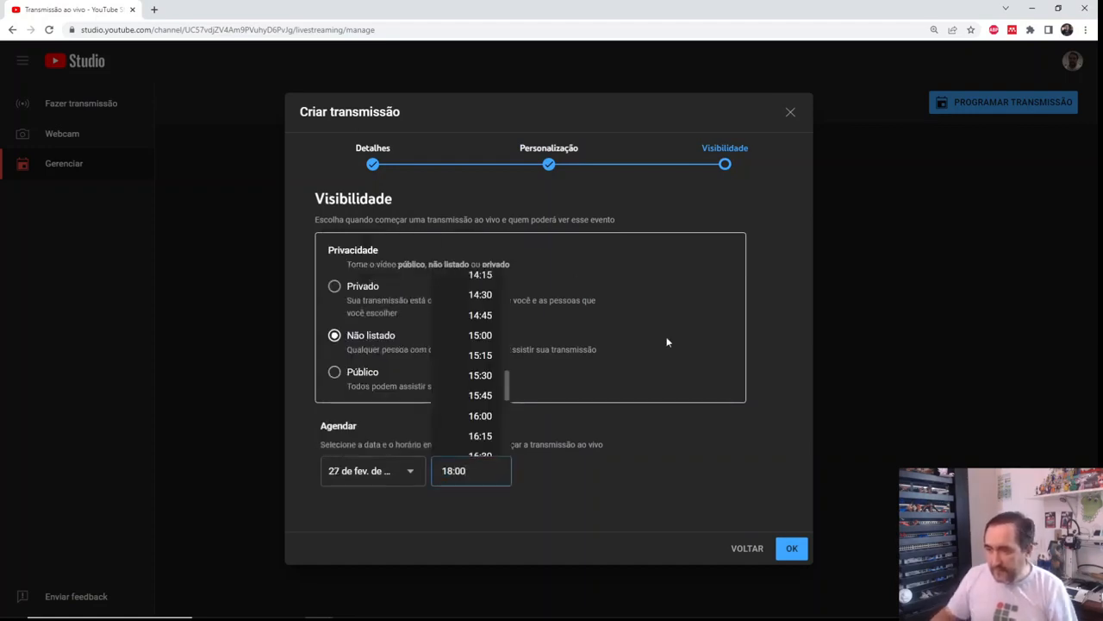
left_click(792, 548)
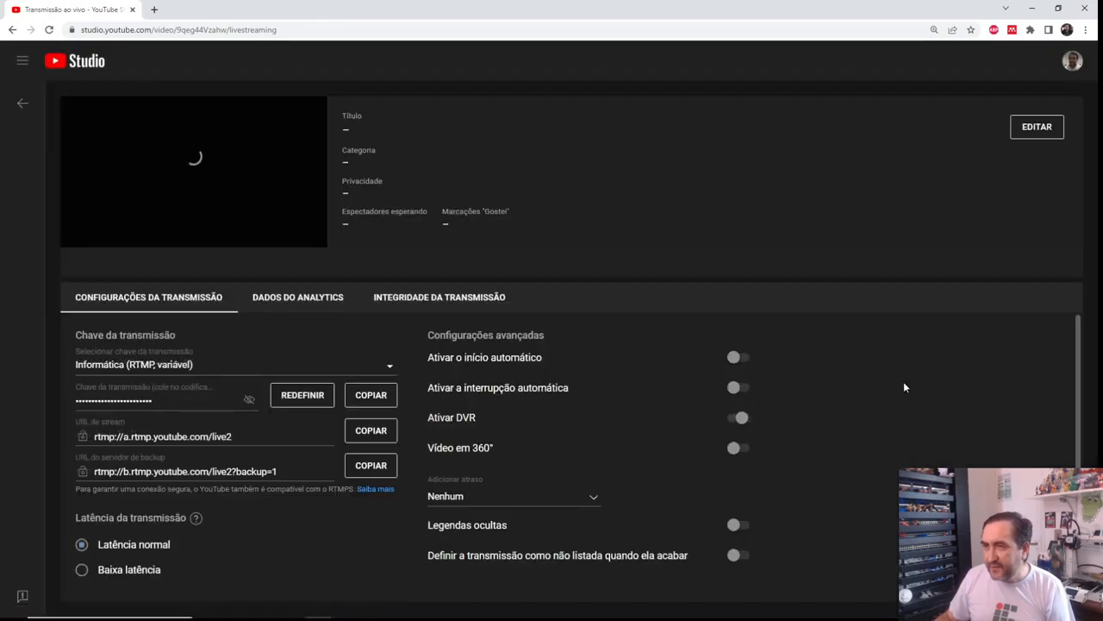
Start another scheduled stream from the list reusing the Aula 1 settings, title it "Aula 2: Informática Básica", and keep the reused customization.
left_click(22, 105)
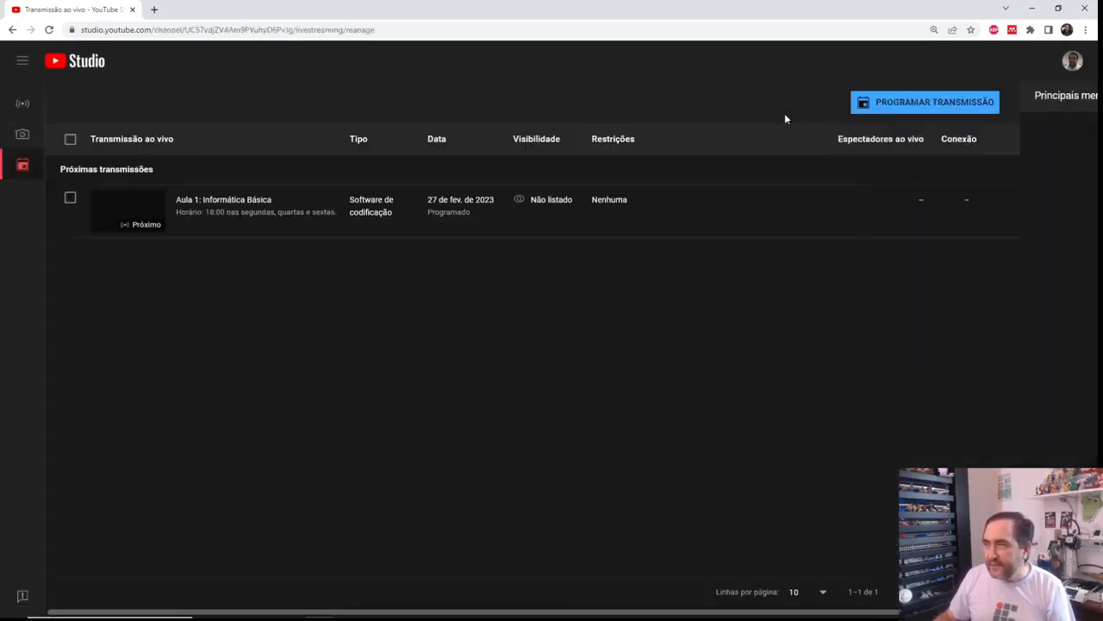
left_click(996, 105)
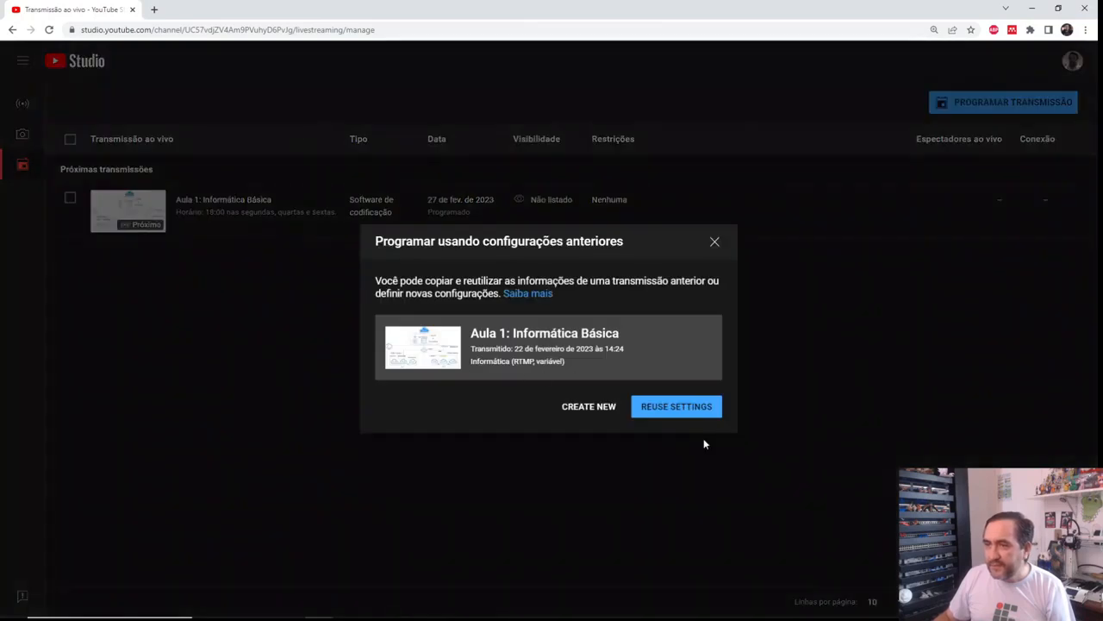
left_click(675, 407)
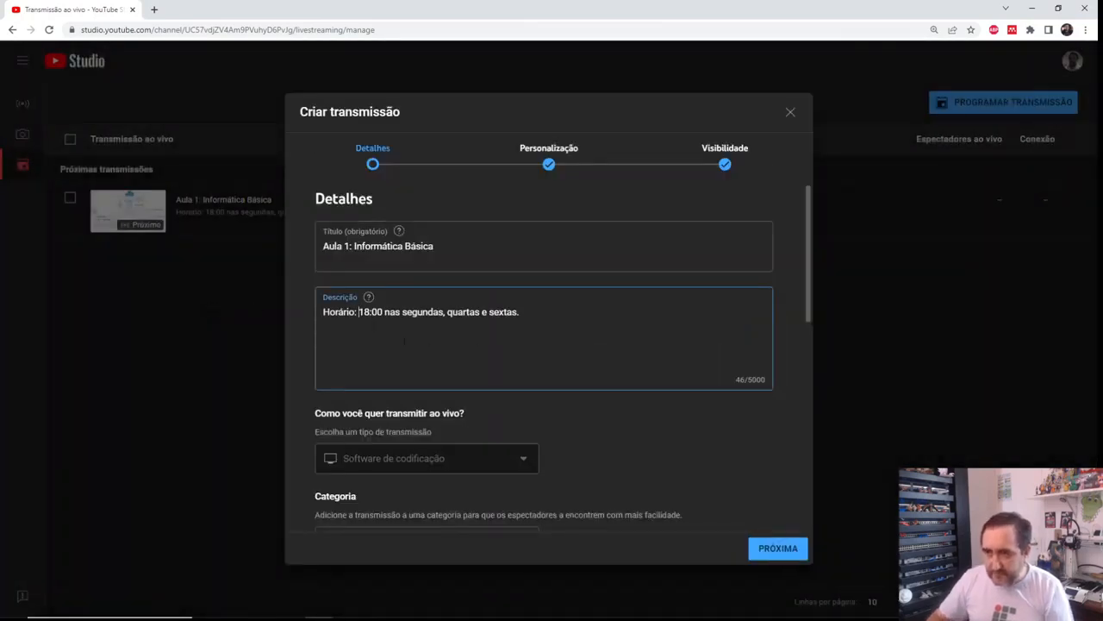
key("shift+Tab")
key("shift+Tab")
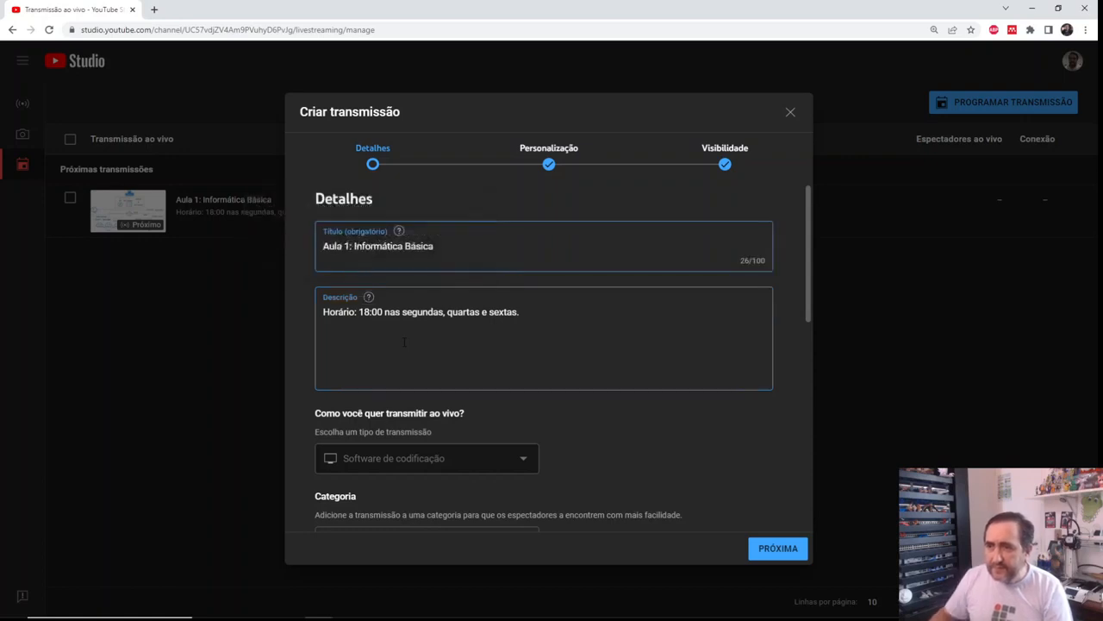
left_click(767, 548)
left_click(767, 548)
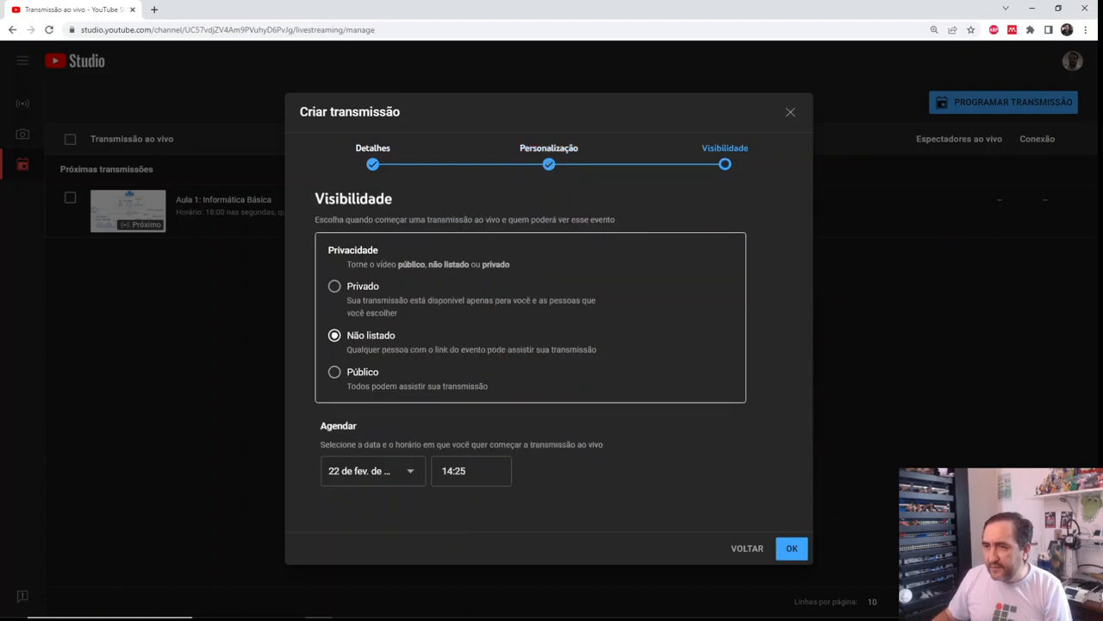
Schedule the Aula 2 stream for 1 de mar. de 2023 at 18:00 and finish creating it.
left_click(371, 470)
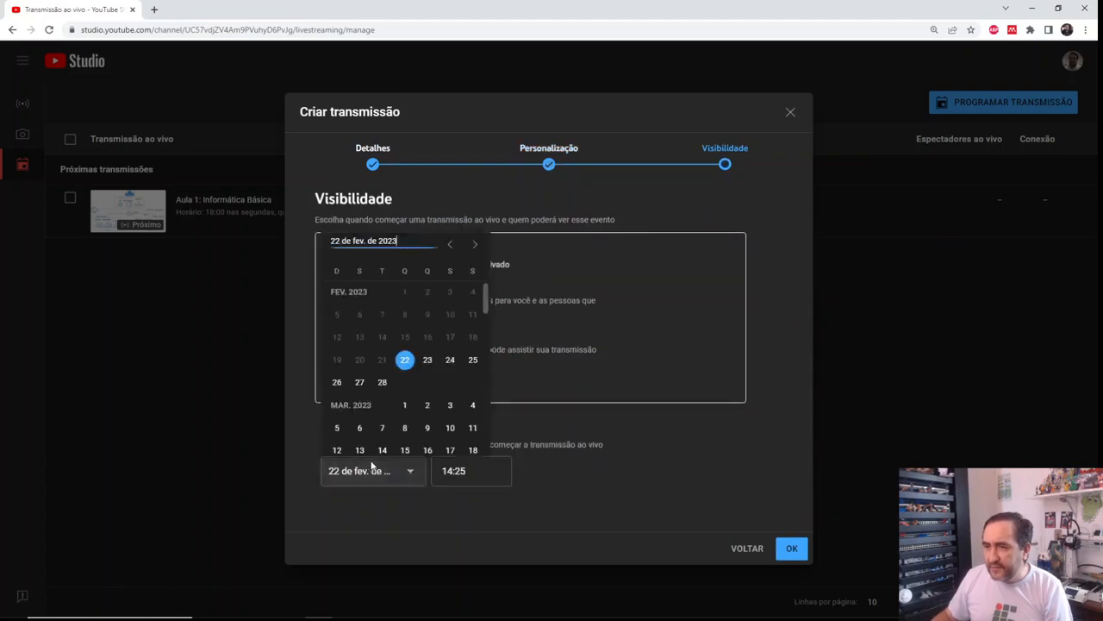
left_click(475, 243)
left_click(408, 293)
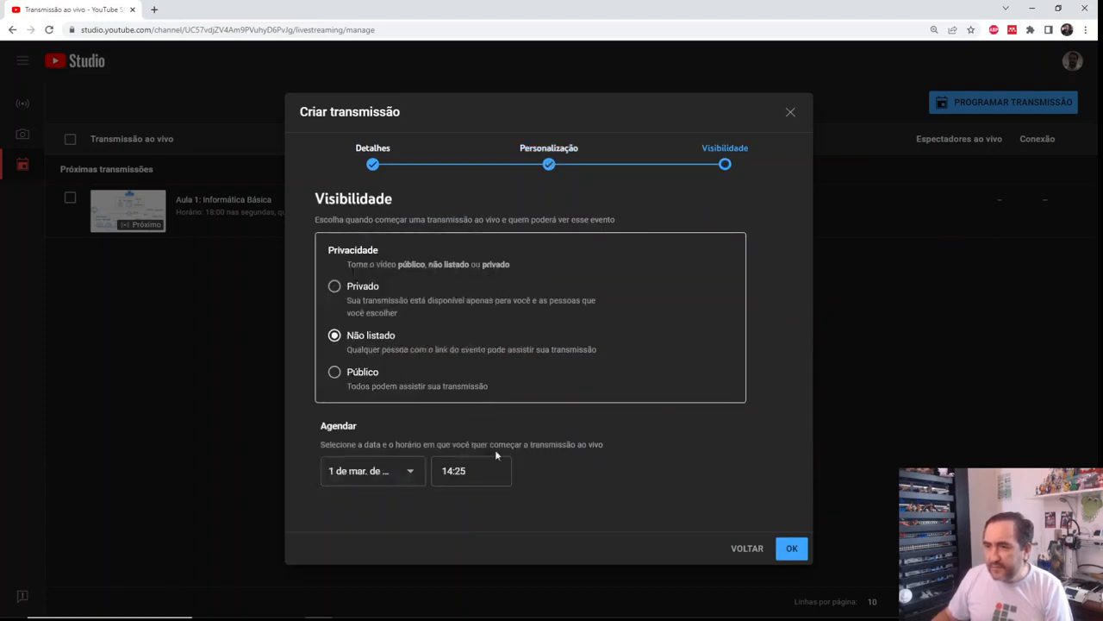
left_click(465, 471)
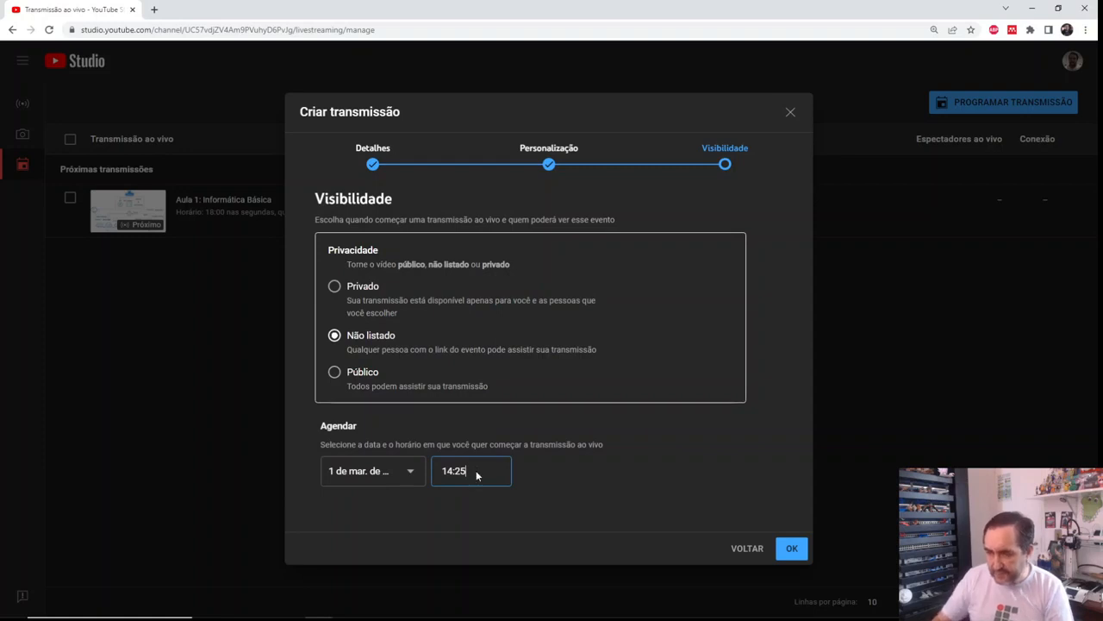
type("18:00")
left_click(791, 559)
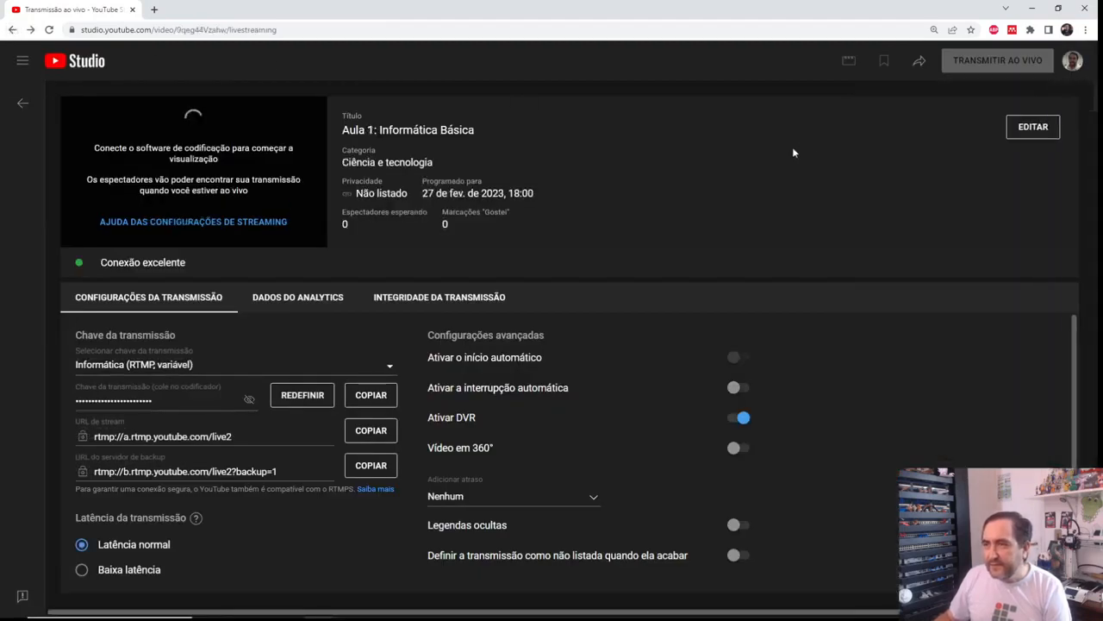
Start another scheduled stream reusing the Aula 1 settings, title it "Aula 3: Informática Básica", and keep the reused customization.
left_click(21, 105)
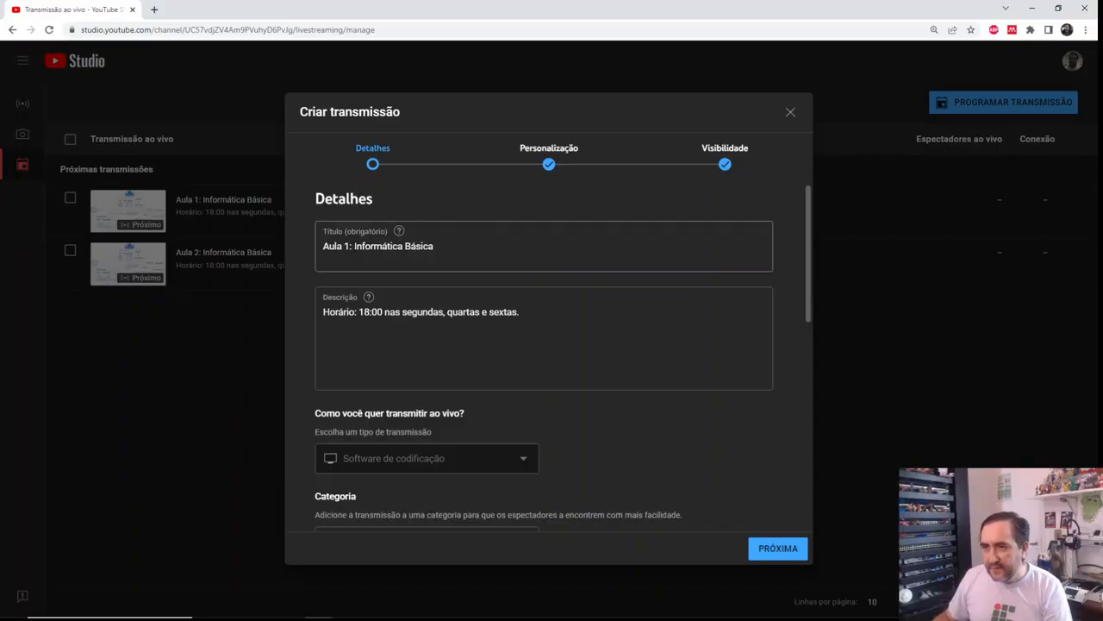
left_click(350, 247)
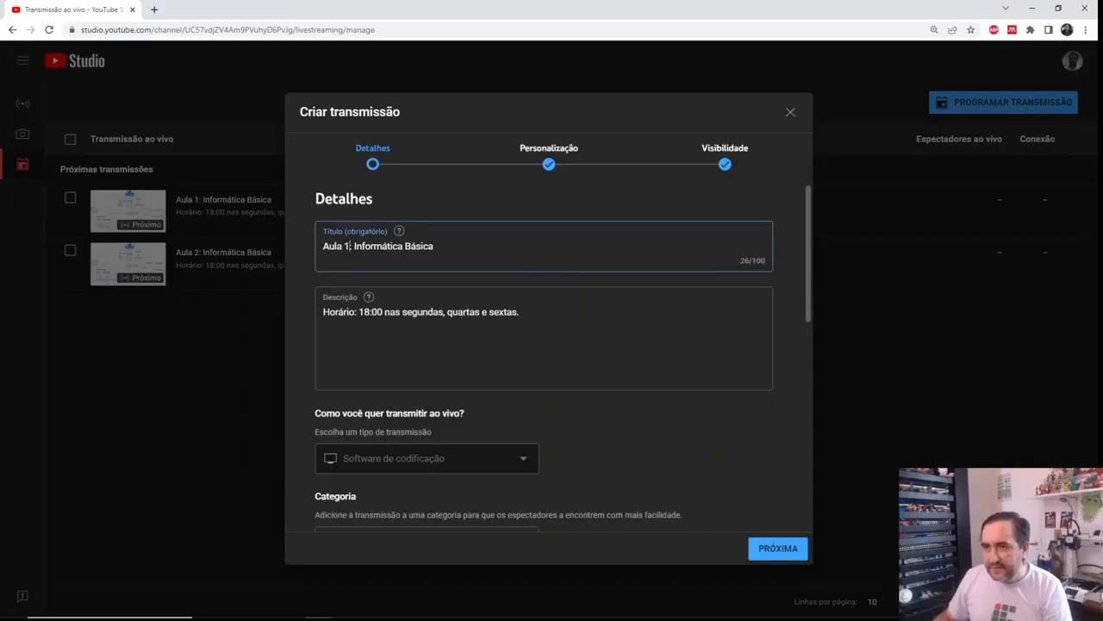
type("3")
left_click(773, 550)
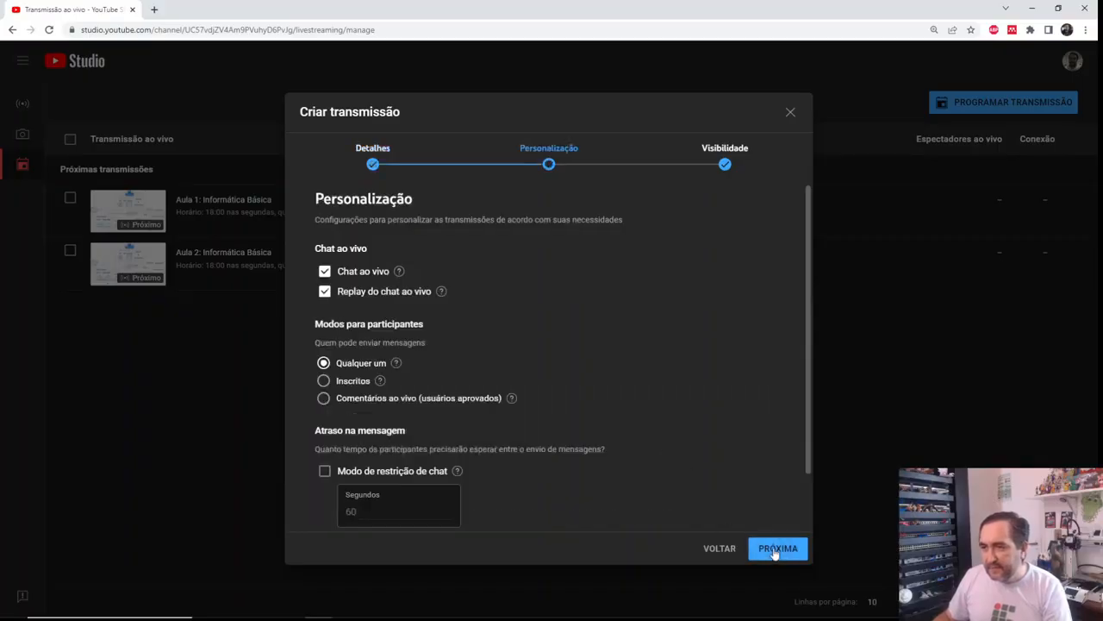
left_click(773, 550)
Schedule the Aula 3 stream for 3 de mar. de 2023 at 18:00 and finish creating it.
left_click(409, 471)
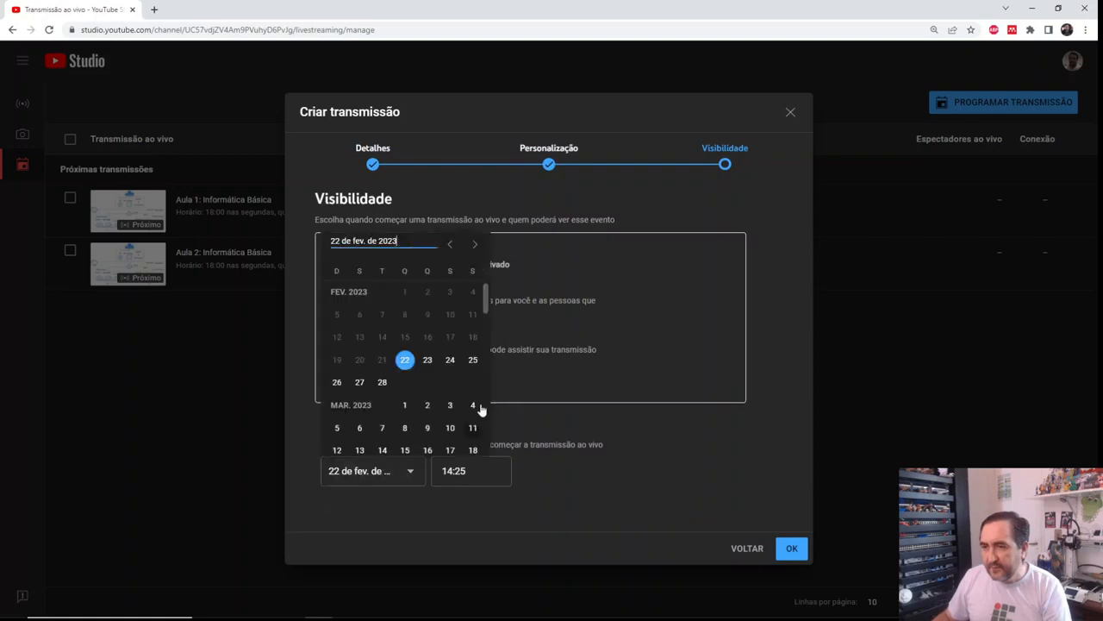
left_click(474, 244)
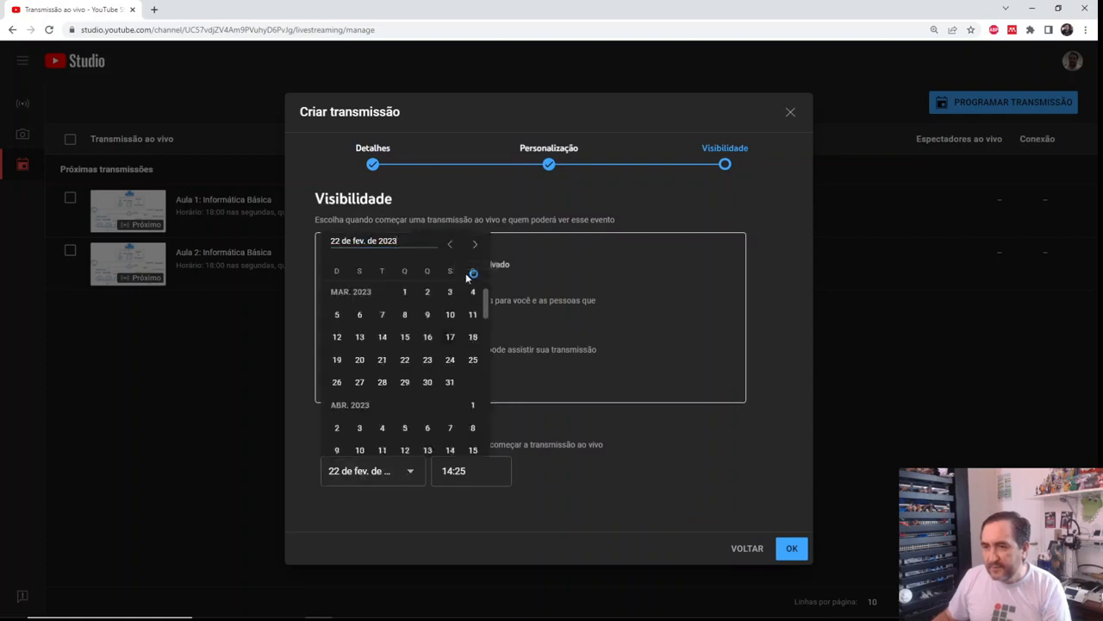
left_click(449, 292)
left_click(478, 479)
type("18:00")
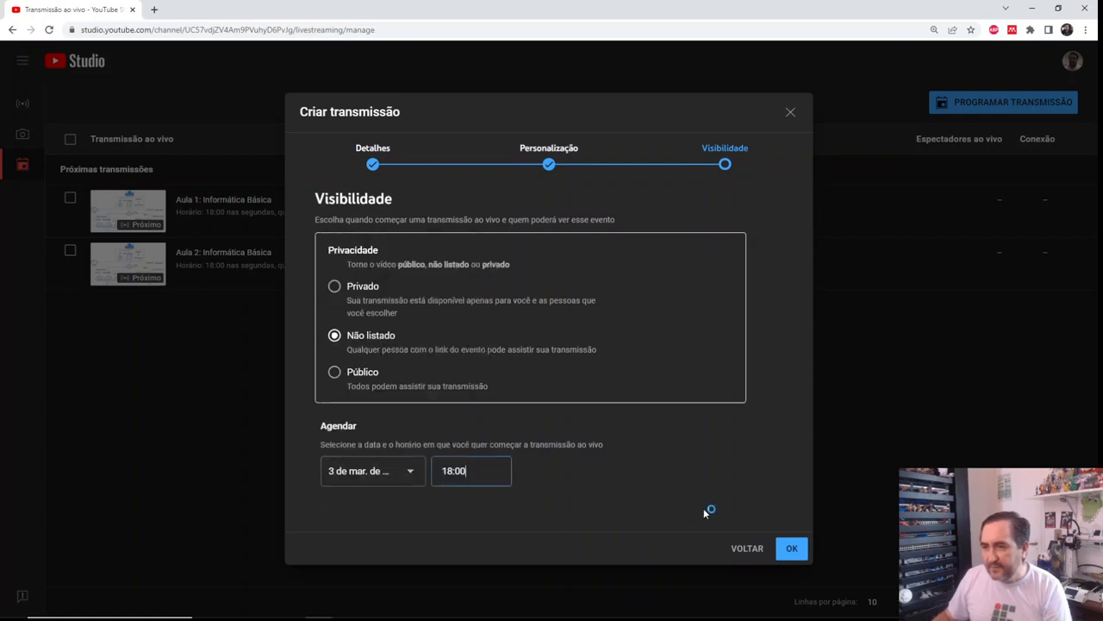
left_click(792, 549)
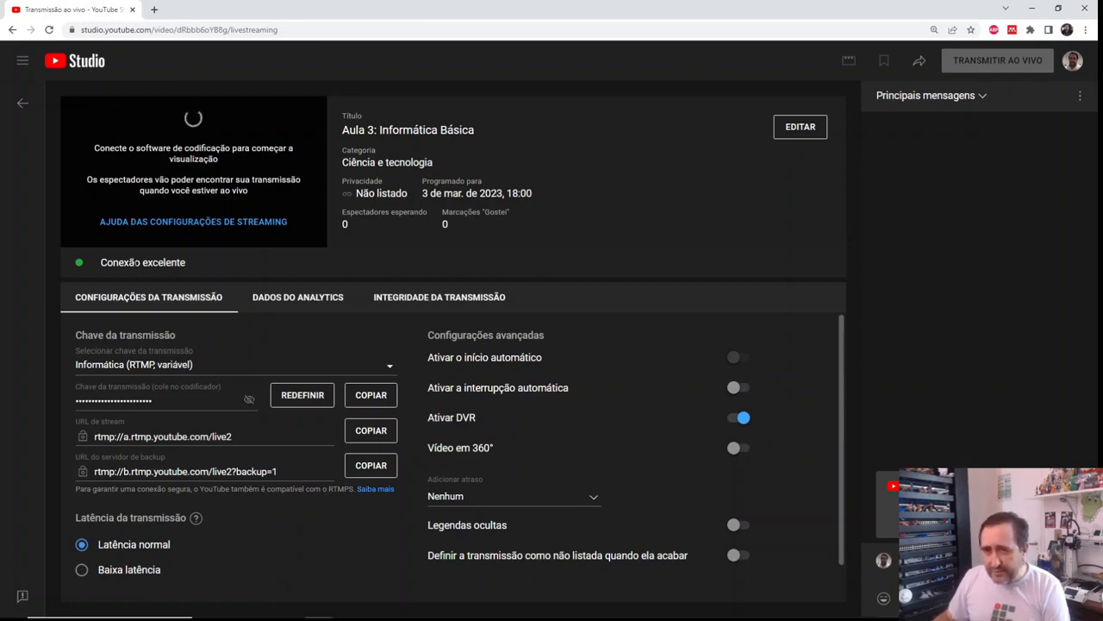
Check the connection status of the Aula 3 stream and, from the management list, of the Aula 1 stream.
left_click_drag(101, 264, 220, 287)
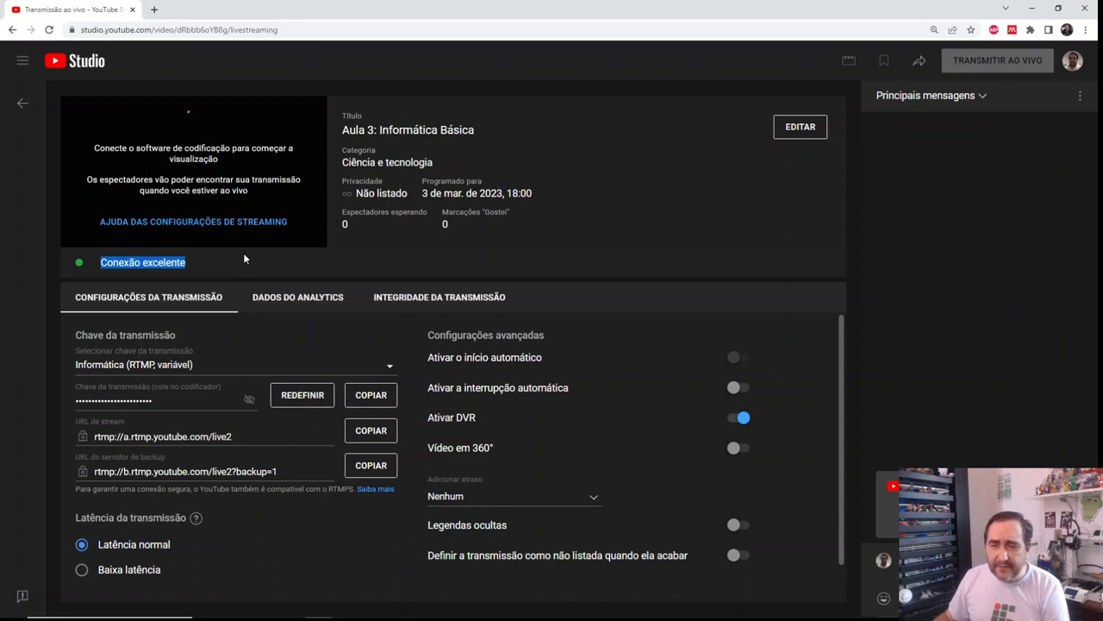
left_click(198, 267)
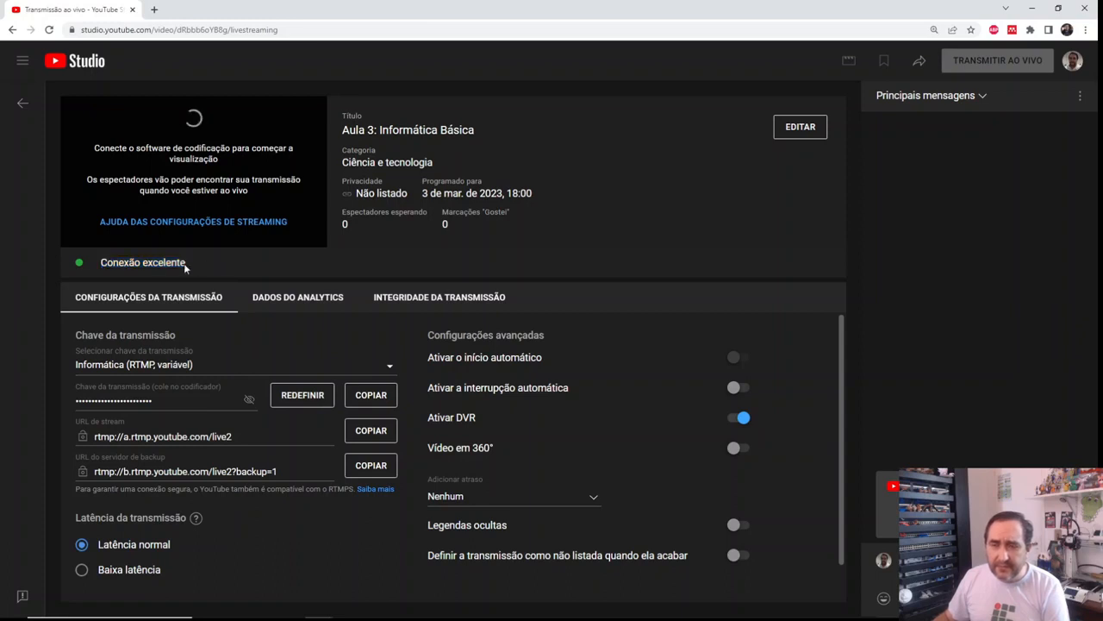
left_click_drag(101, 264, 184, 278)
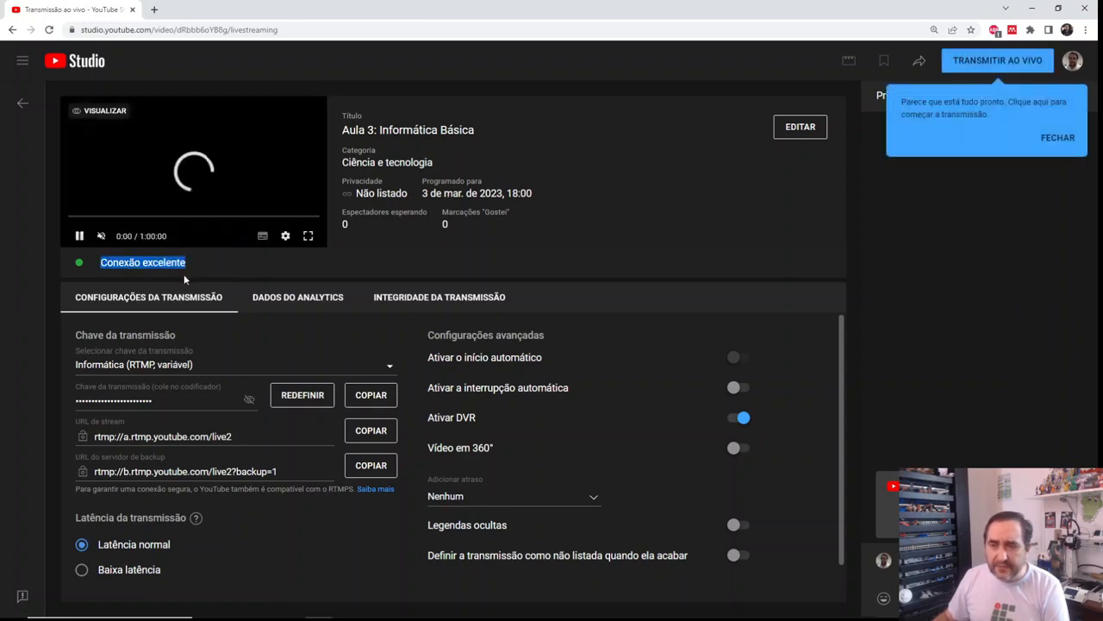
left_click(235, 264)
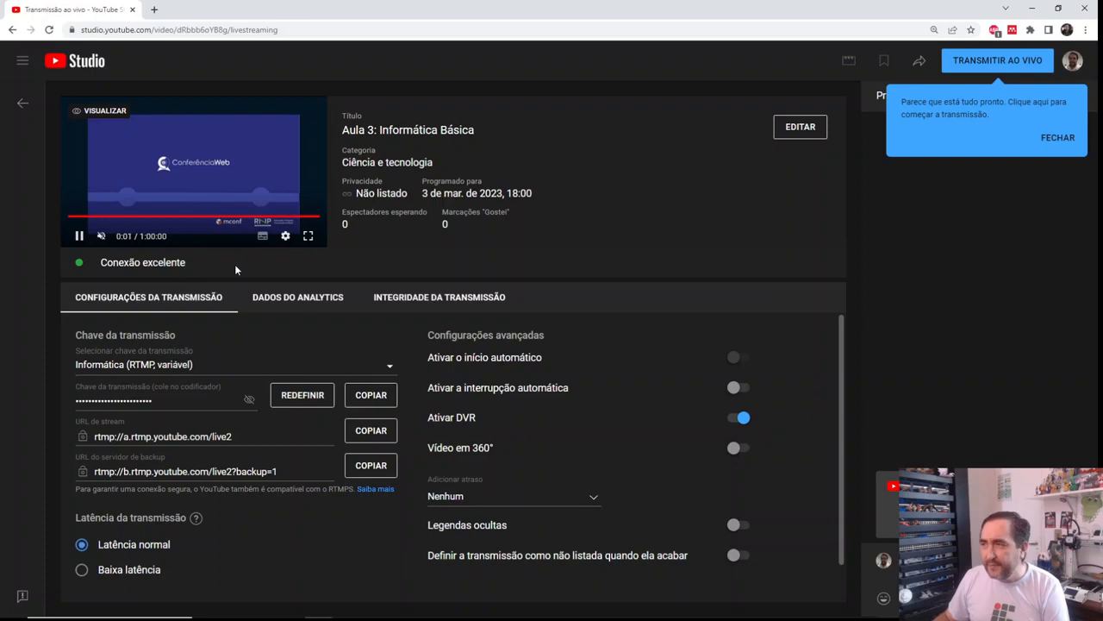
left_click(1067, 143)
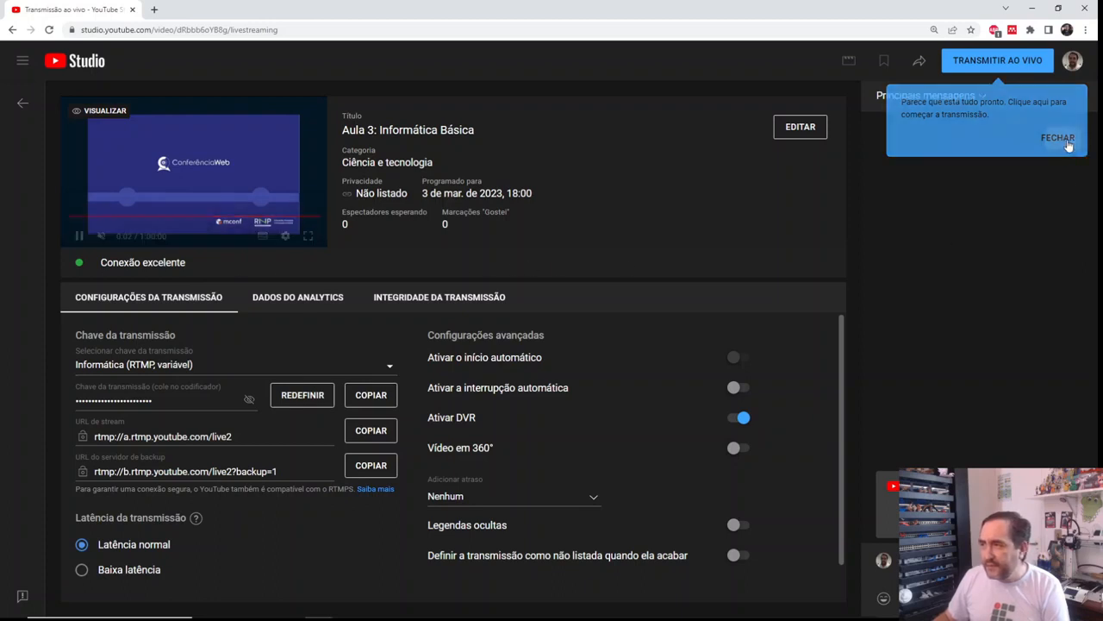
left_click(16, 105)
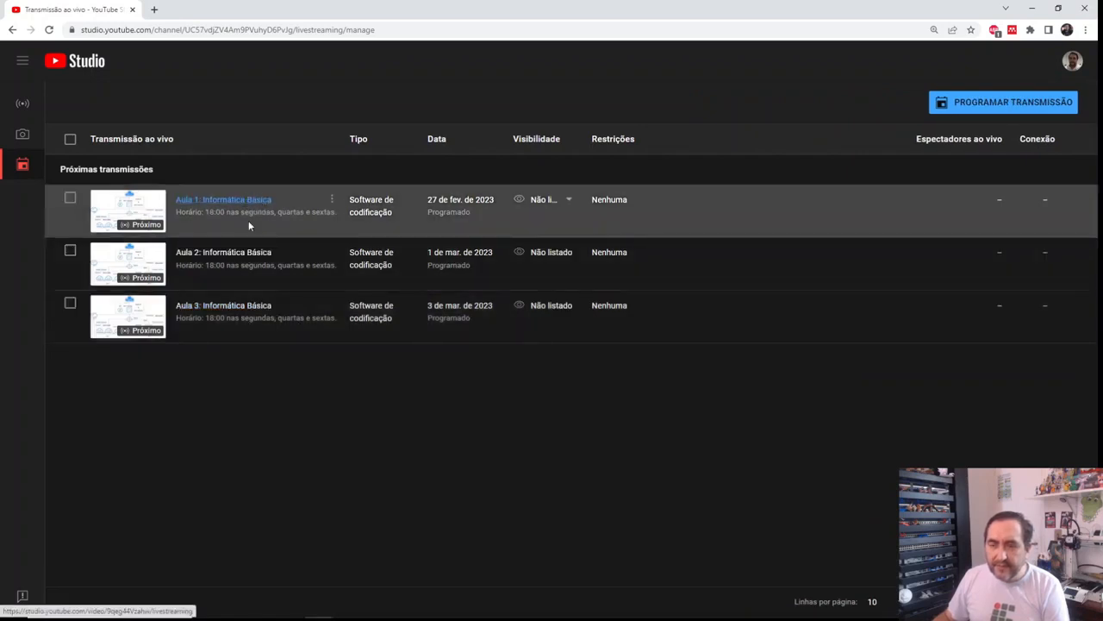
left_click(242, 201)
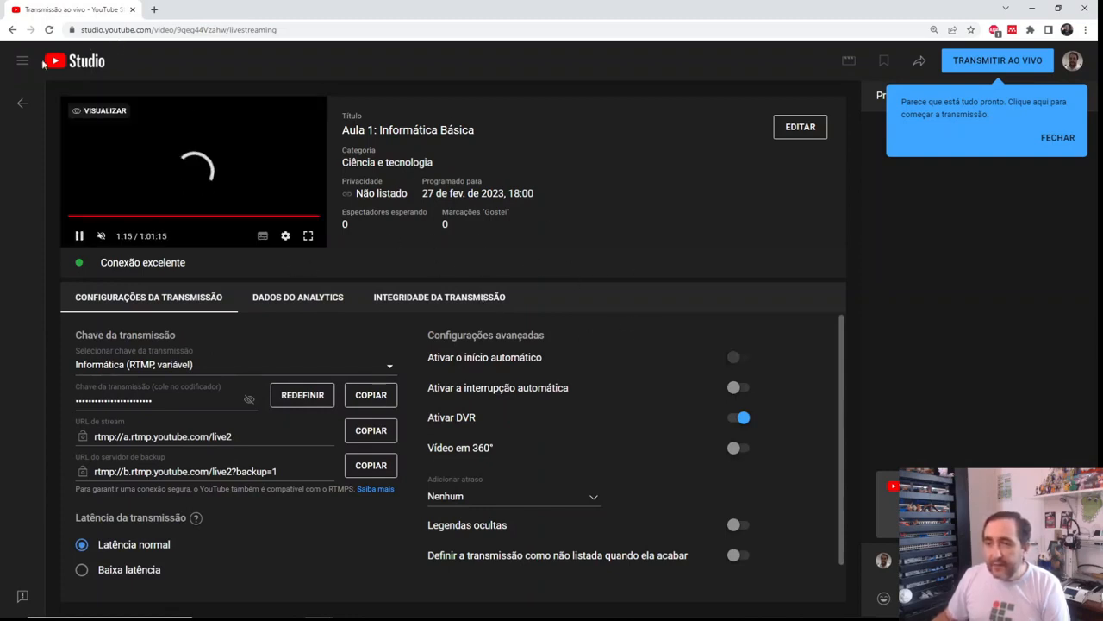
Open studio.youtube.com in a new tab and show the live streams in the channel's content.
key("ctrl+l")
left_click(153, 8)
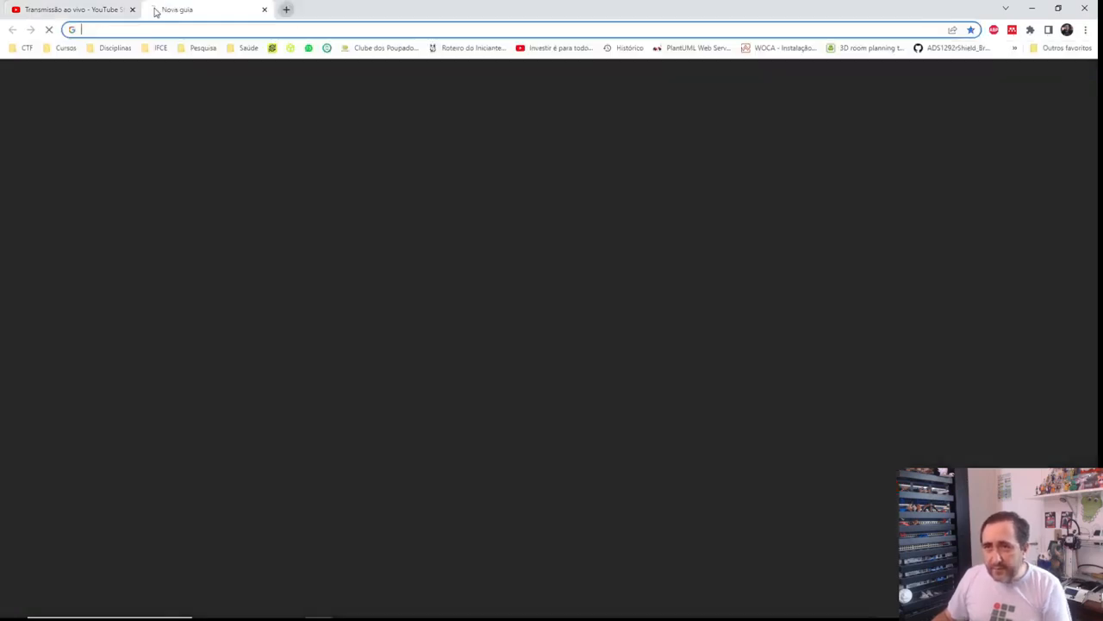
type("https://studio.youtube.com/")
key("Return")
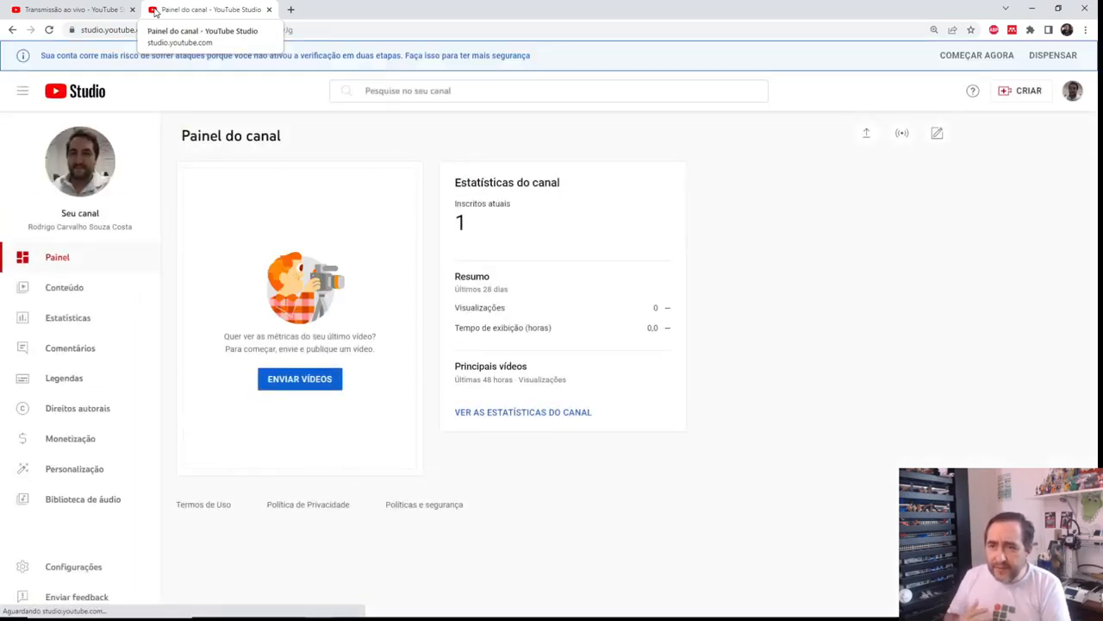
left_click(80, 293)
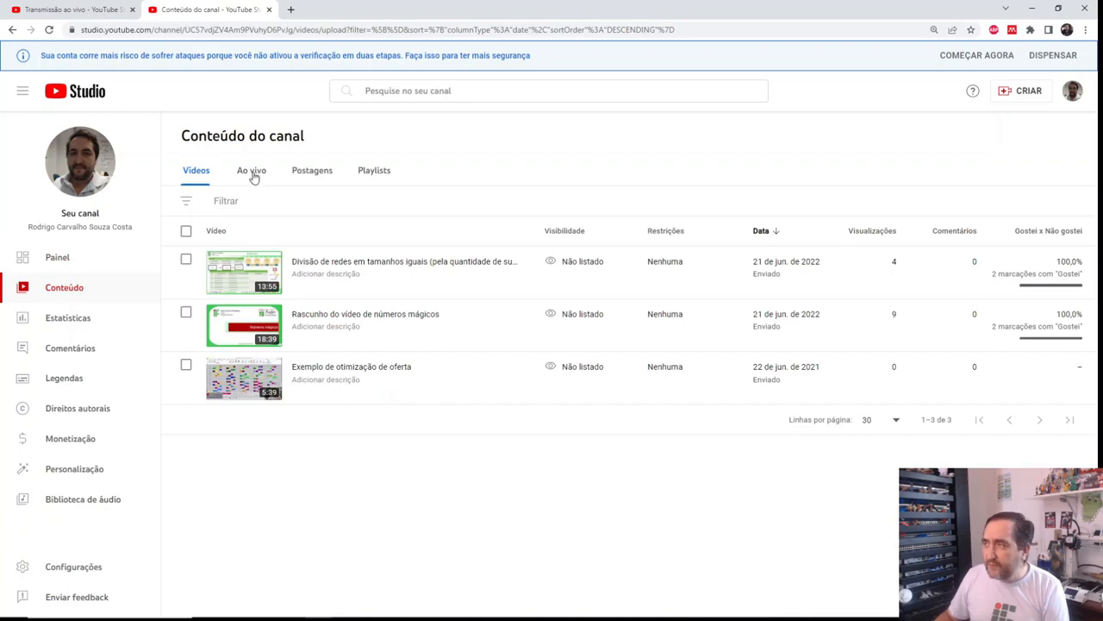
left_click(252, 172)
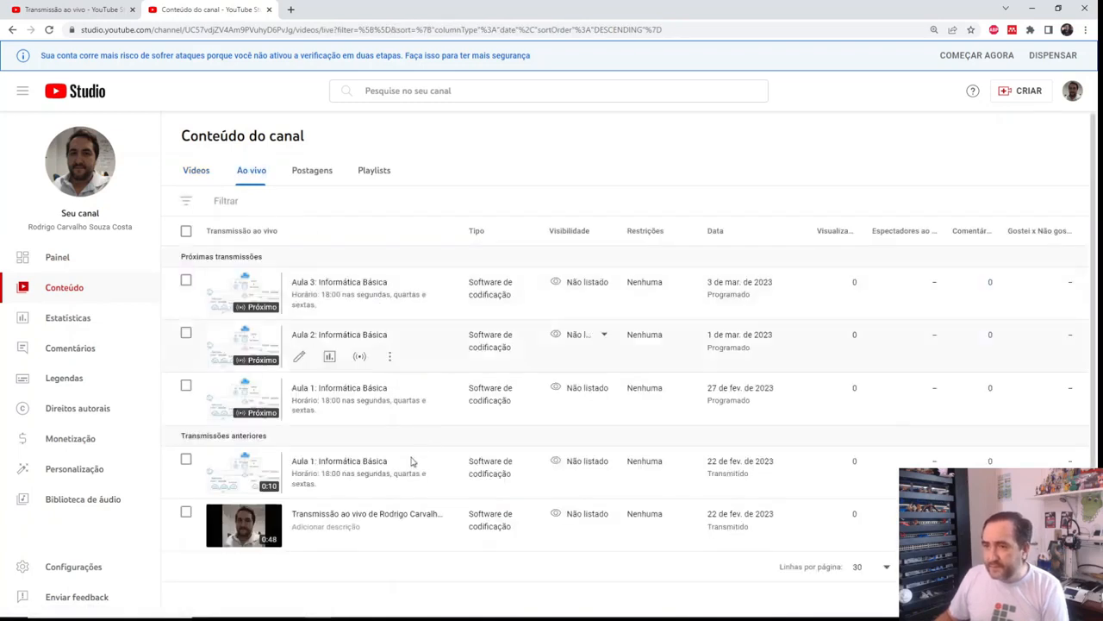
Permanently delete the two previous streams dated 22 de fev. de 2023.
left_click(187, 462)
left_click(186, 552)
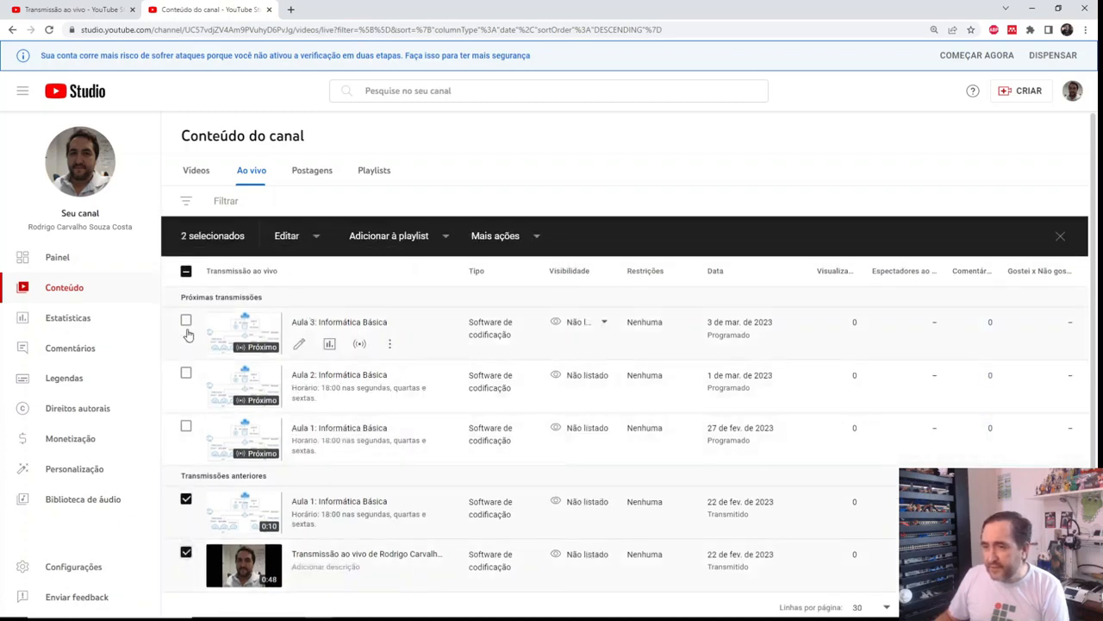
left_click(532, 249)
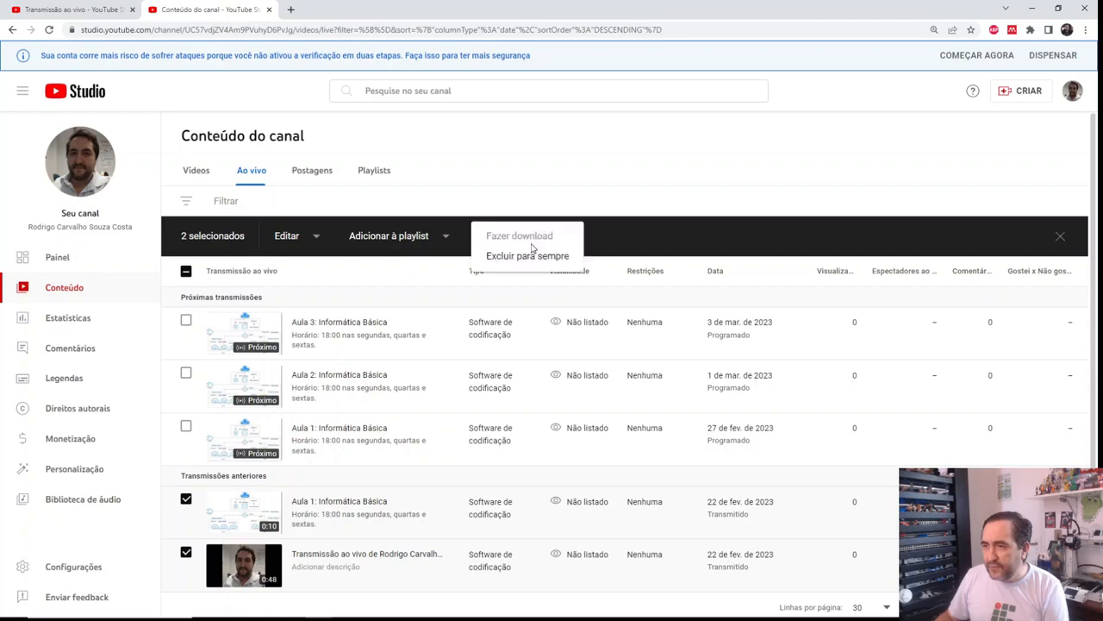
left_click(536, 258)
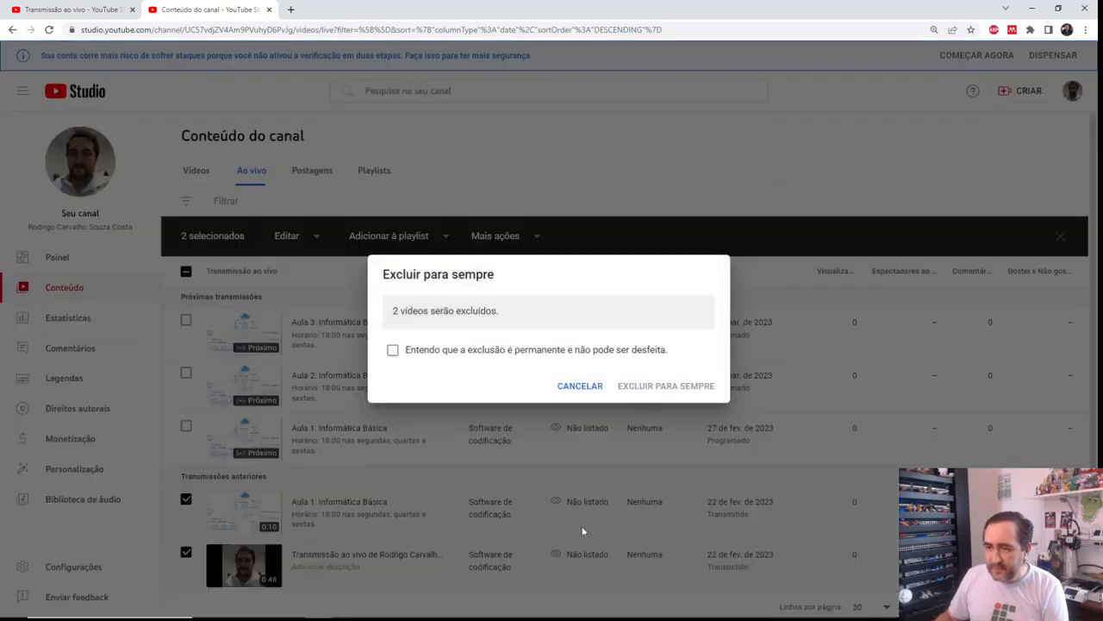
left_click(580, 354)
left_click(638, 387)
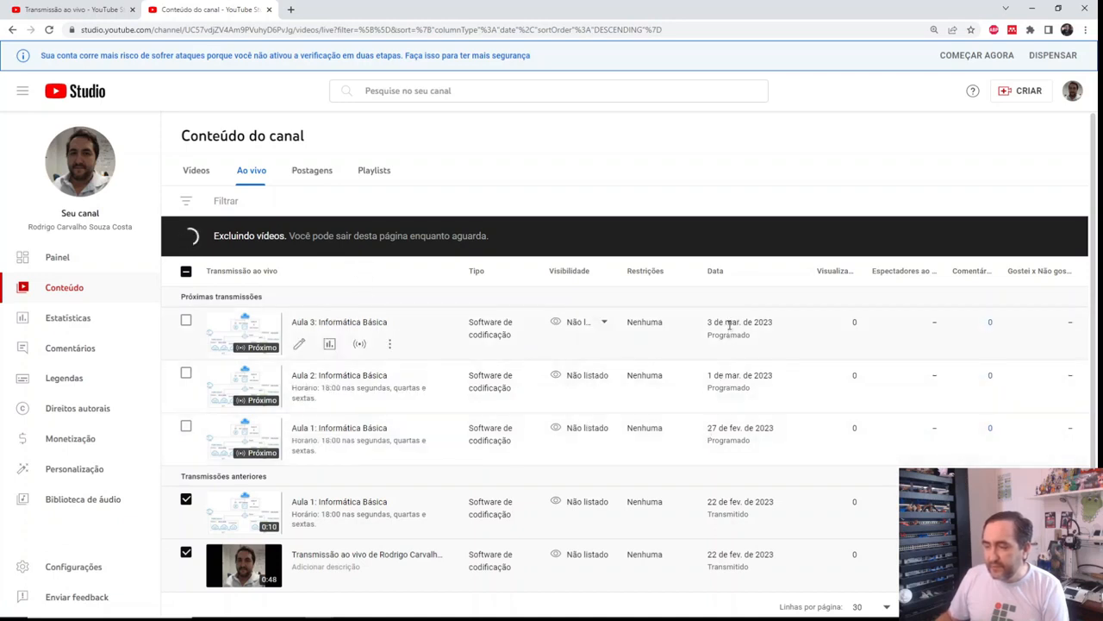
From the channel's public page, play the "Informática" playlist, dismiss the chat notice, and review the Aula 1 watch page.
left_click(1074, 91)
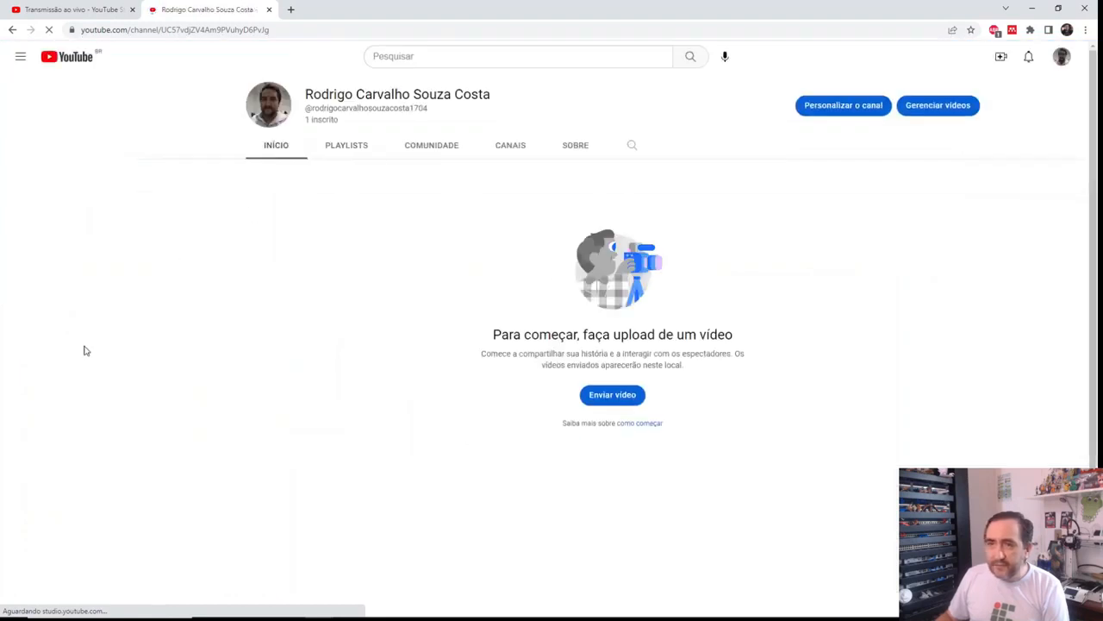
left_click(351, 153)
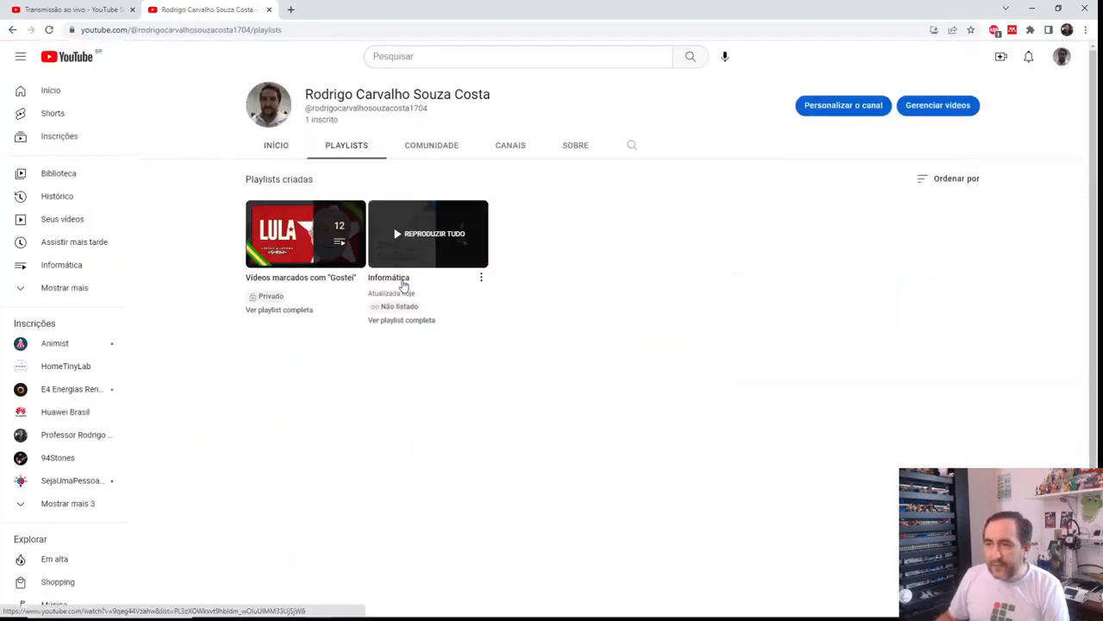
left_click(402, 285)
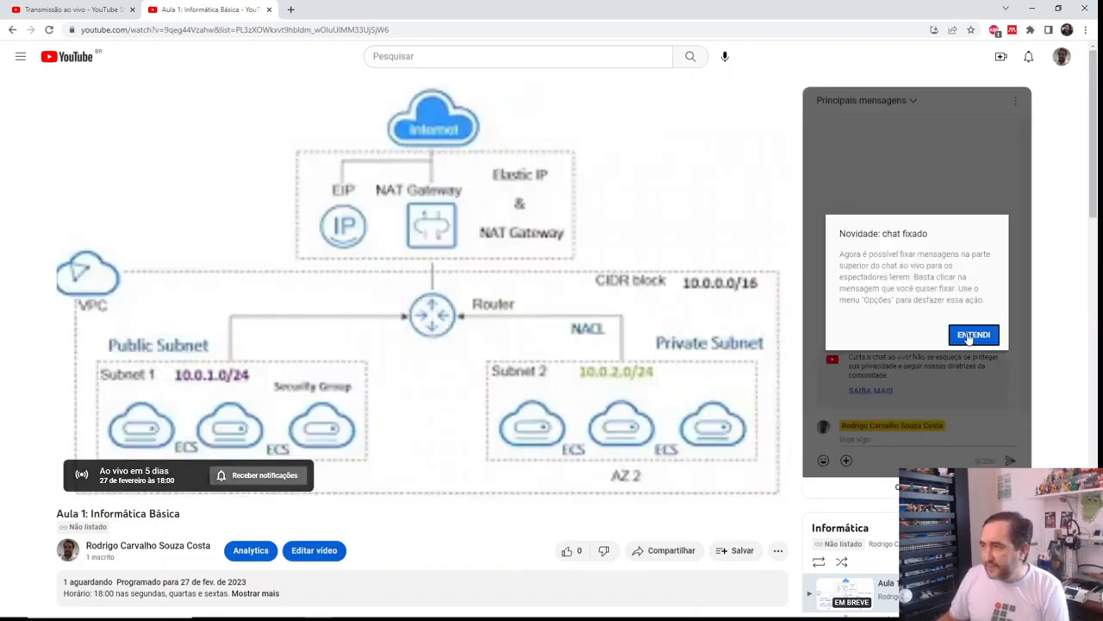
left_click(966, 338)
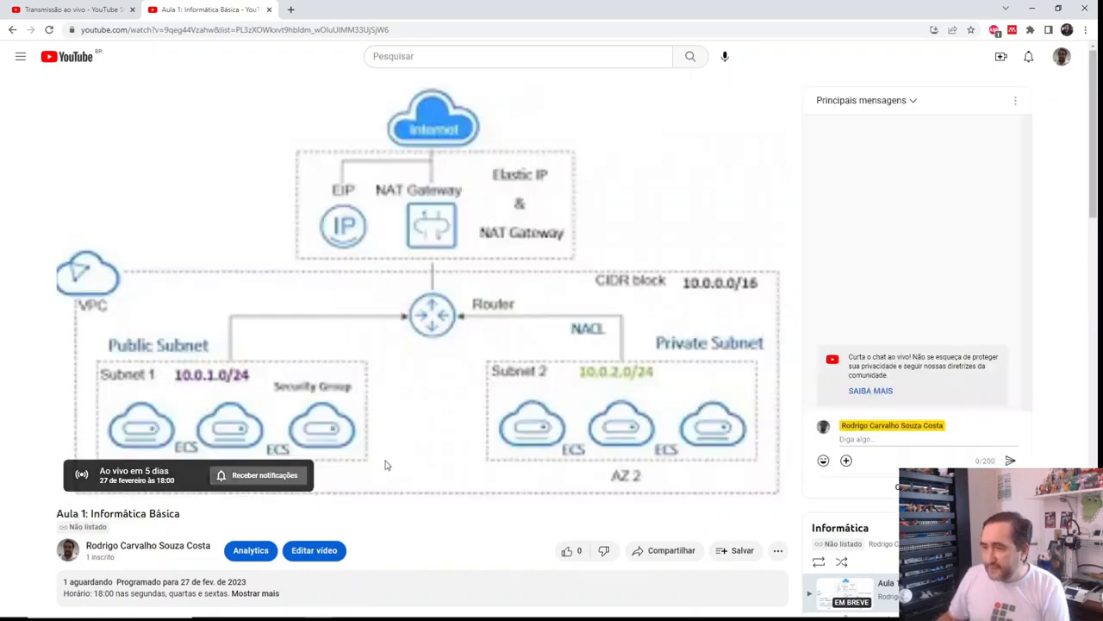
scroll(336, 392, "down", 1)
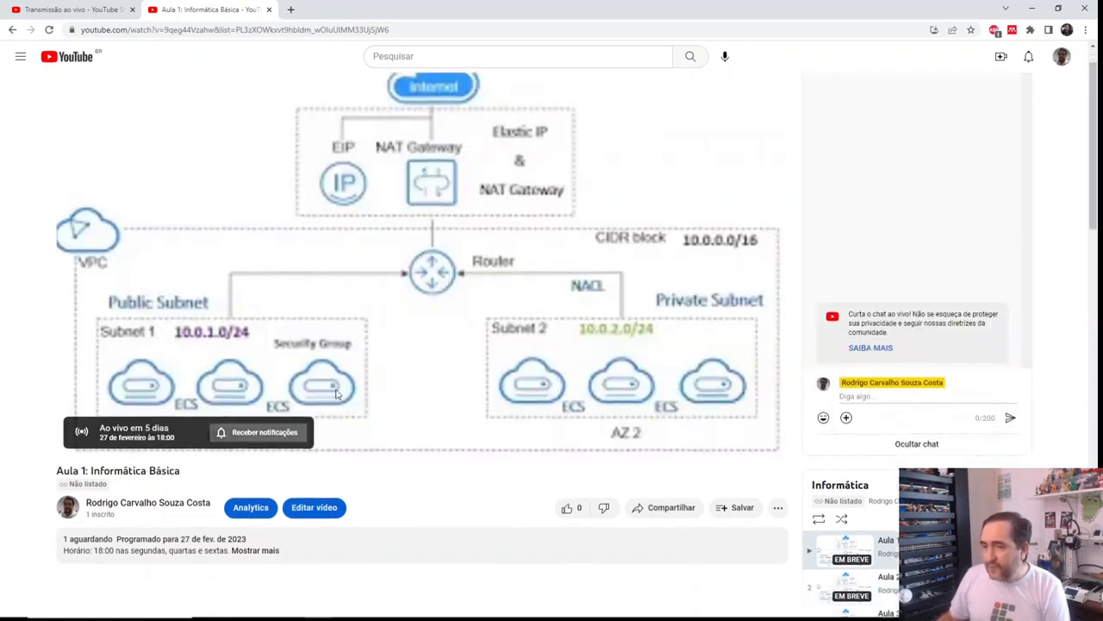
scroll(336, 392, "down", 3)
Open the complete "Informática" playlist, view Aula 1 from it, and return to the playlist.
left_click(12, 29)
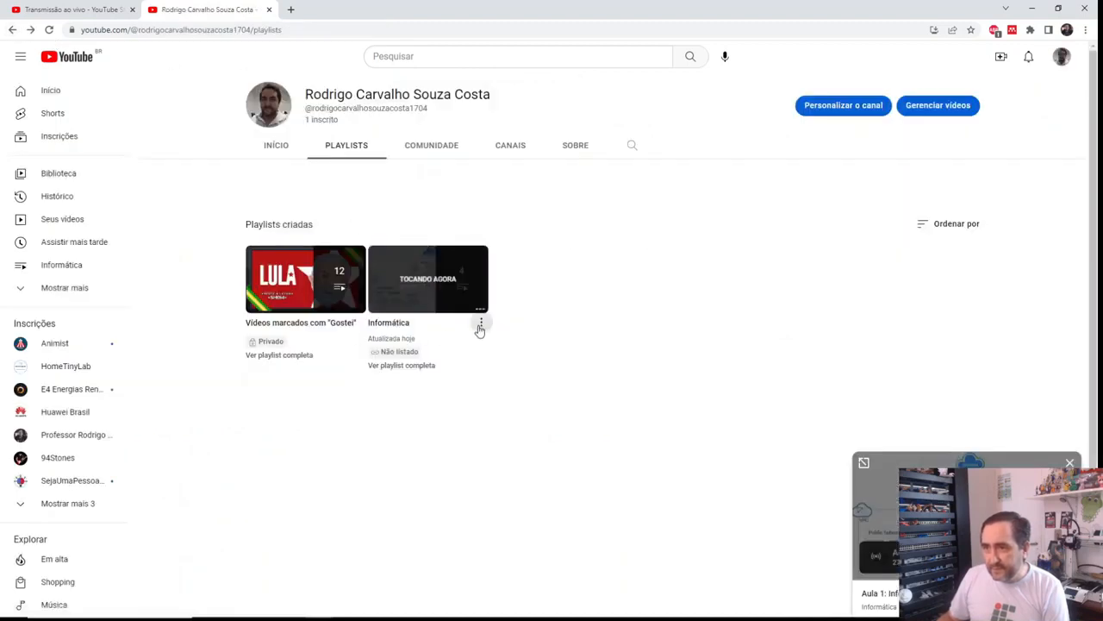
left_click(480, 327)
left_click(412, 365)
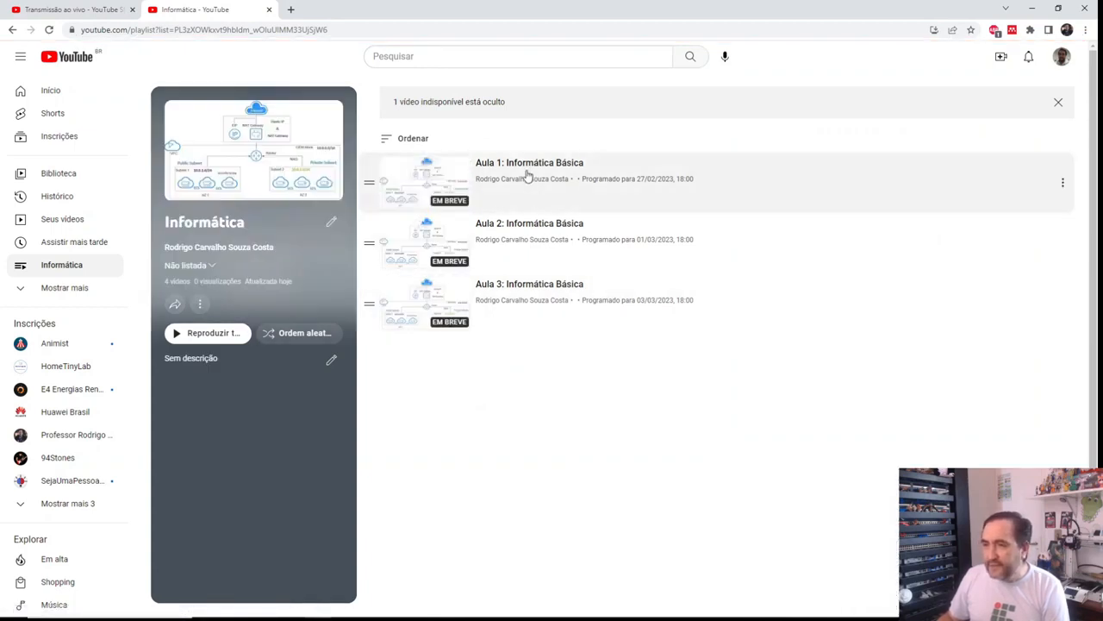
left_click(527, 172)
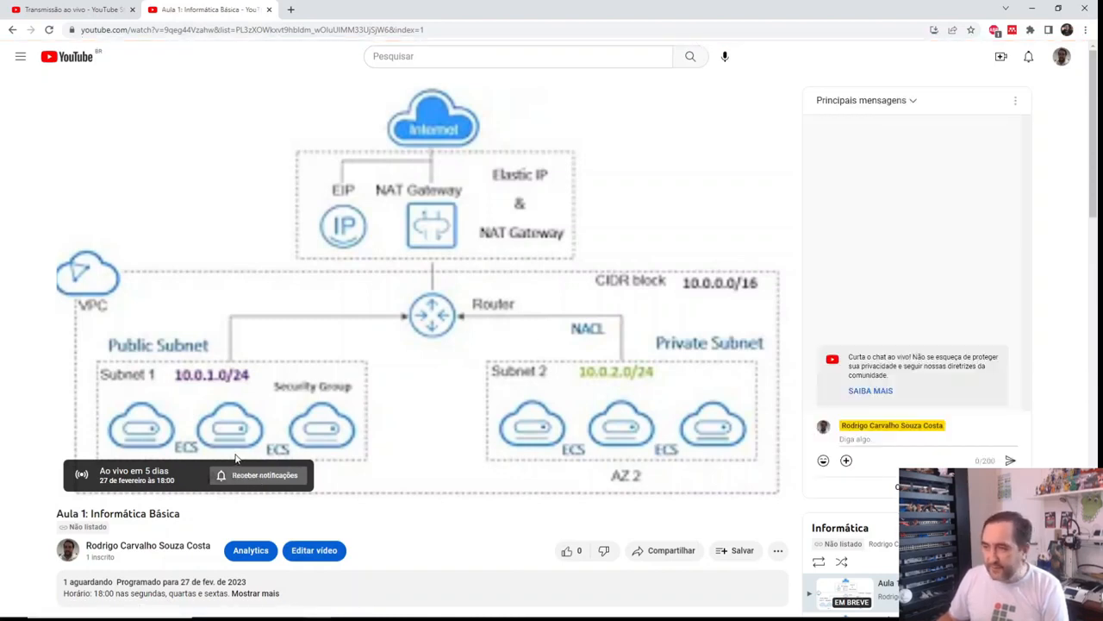
left_click(18, 32)
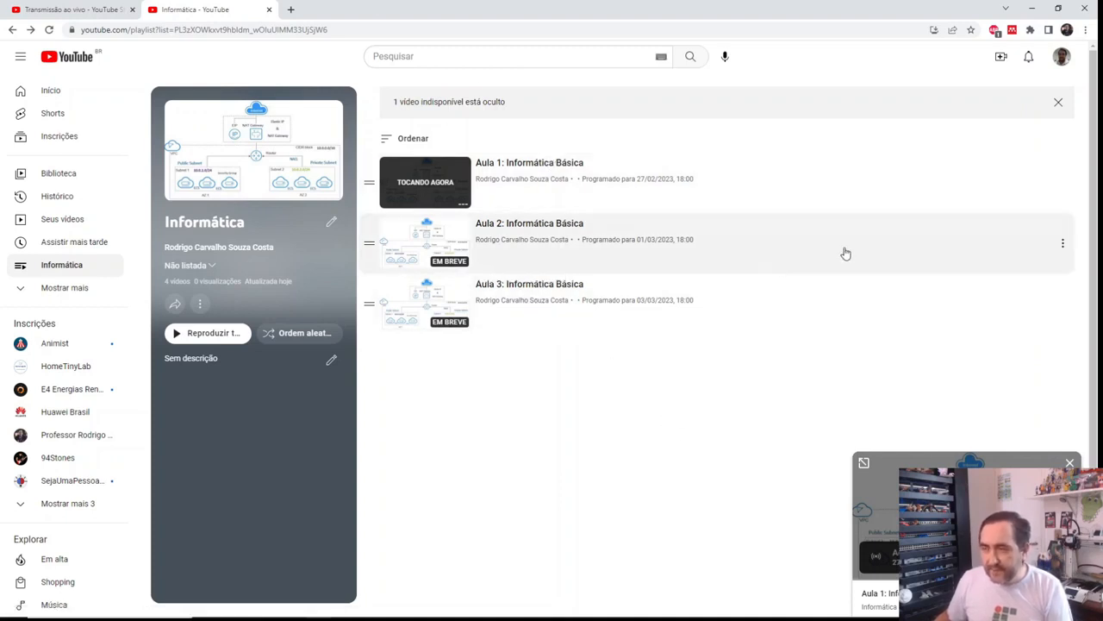
Switch to the ConferênciaWeb meeting and end its running transmission to a.rtmp.youtube.com.
key("alt+Tab")
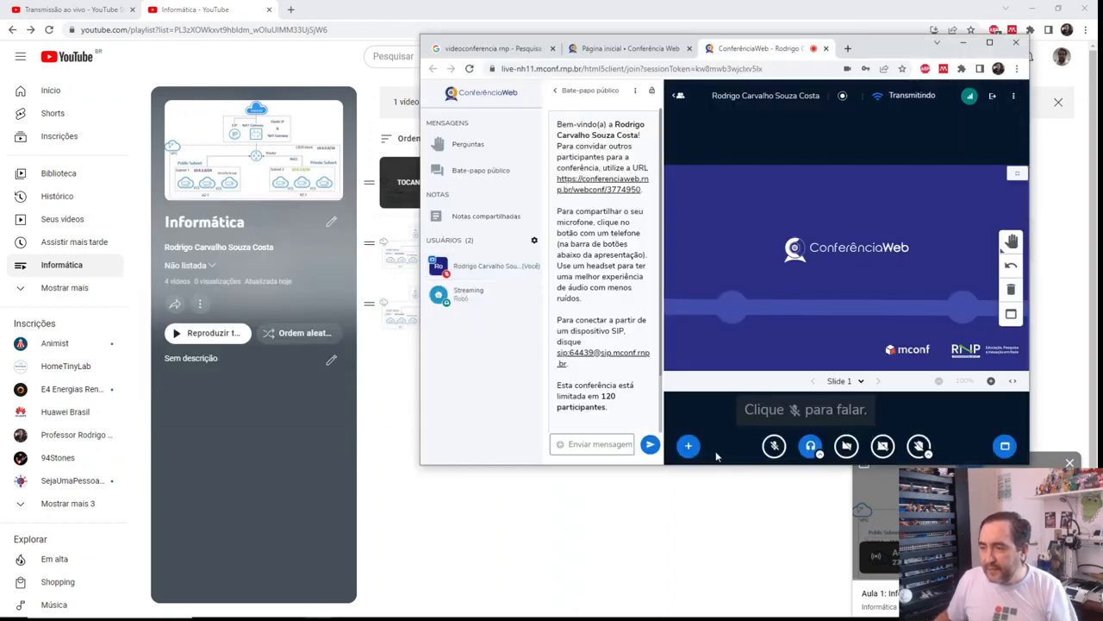
left_click(695, 449)
left_click(714, 353)
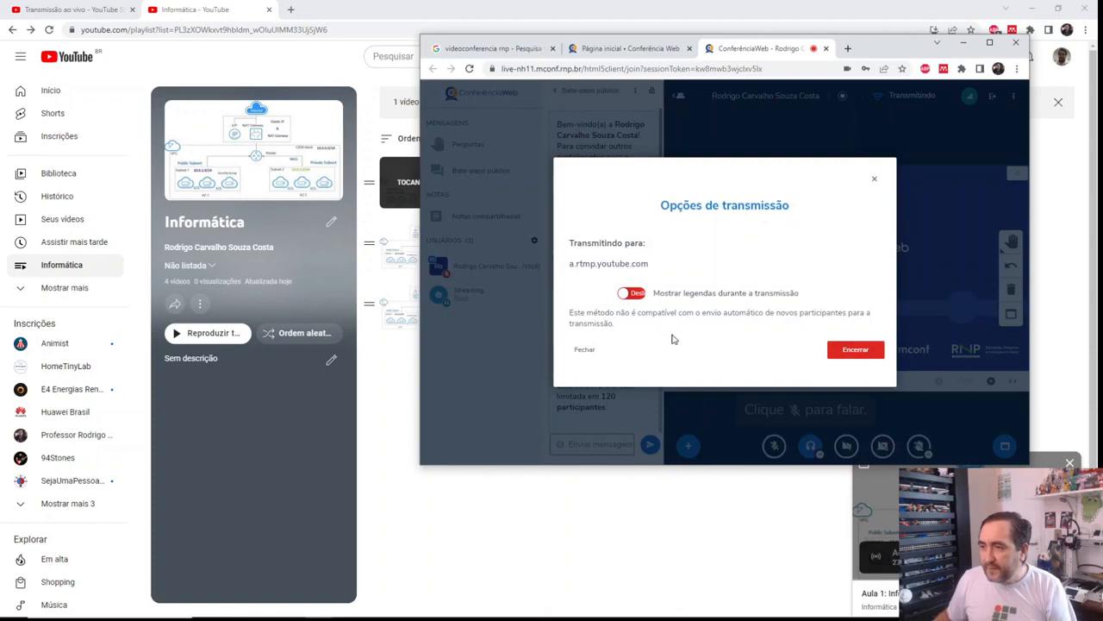
left_click(878, 353)
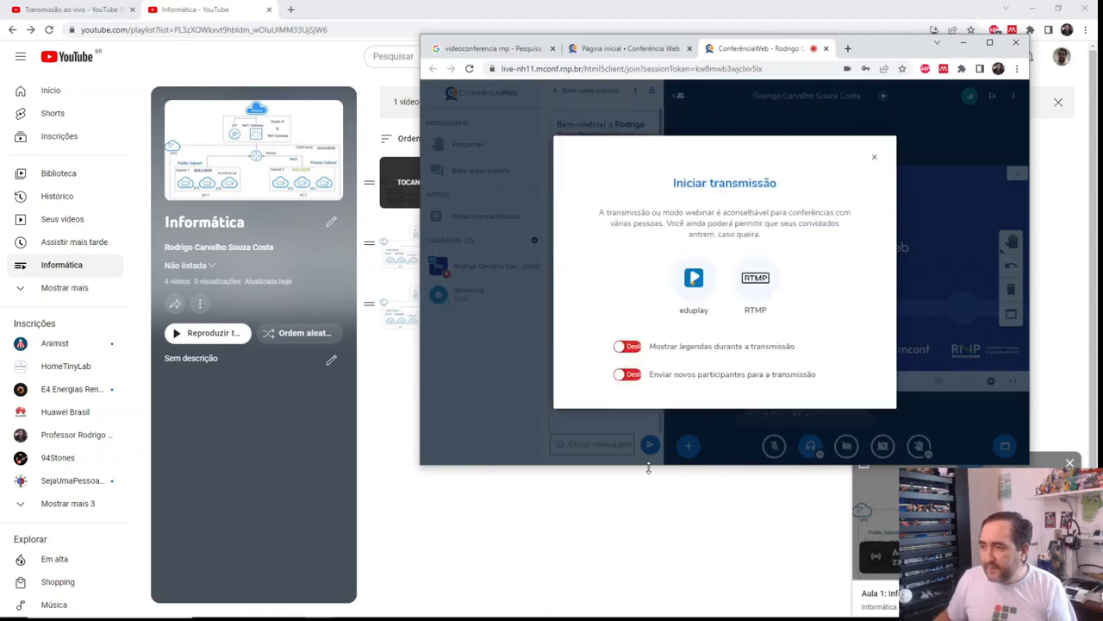
Open the meeting's RTMP transmission setup, review the destination URL and stream key fields, and close it without starting.
left_click(755, 284)
left_click(643, 252)
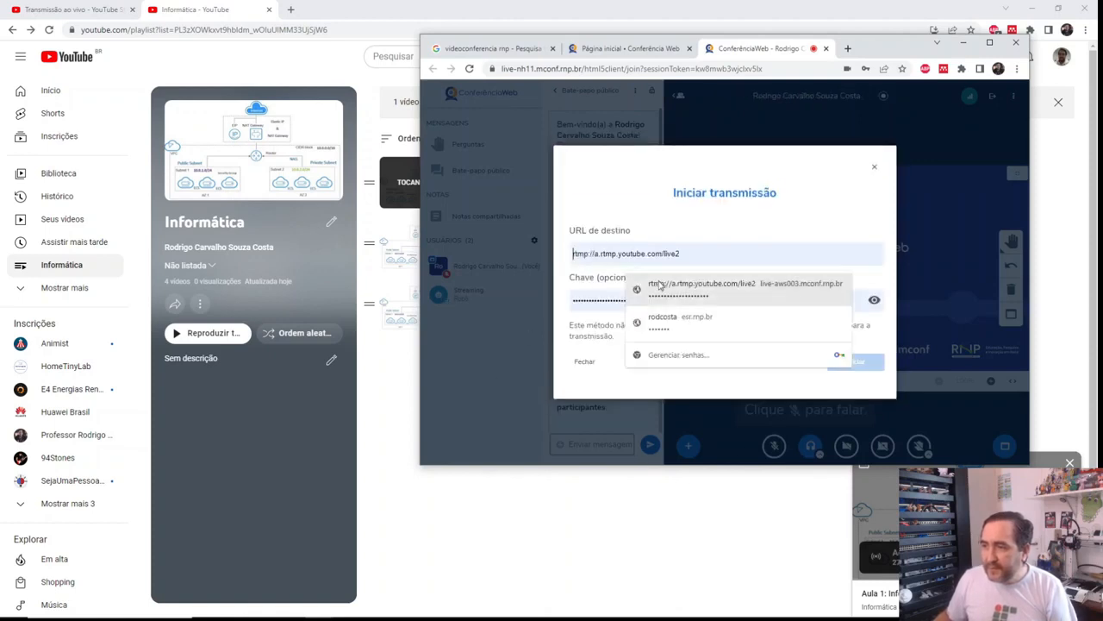
left_click(672, 304)
triple_click(704, 253)
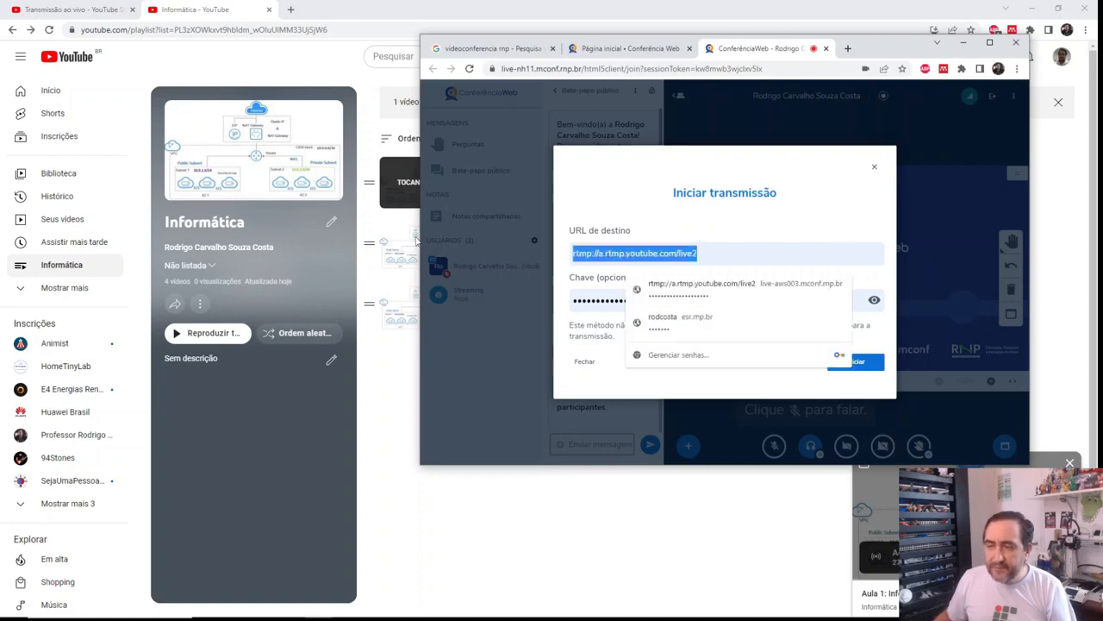
left_click(891, 214)
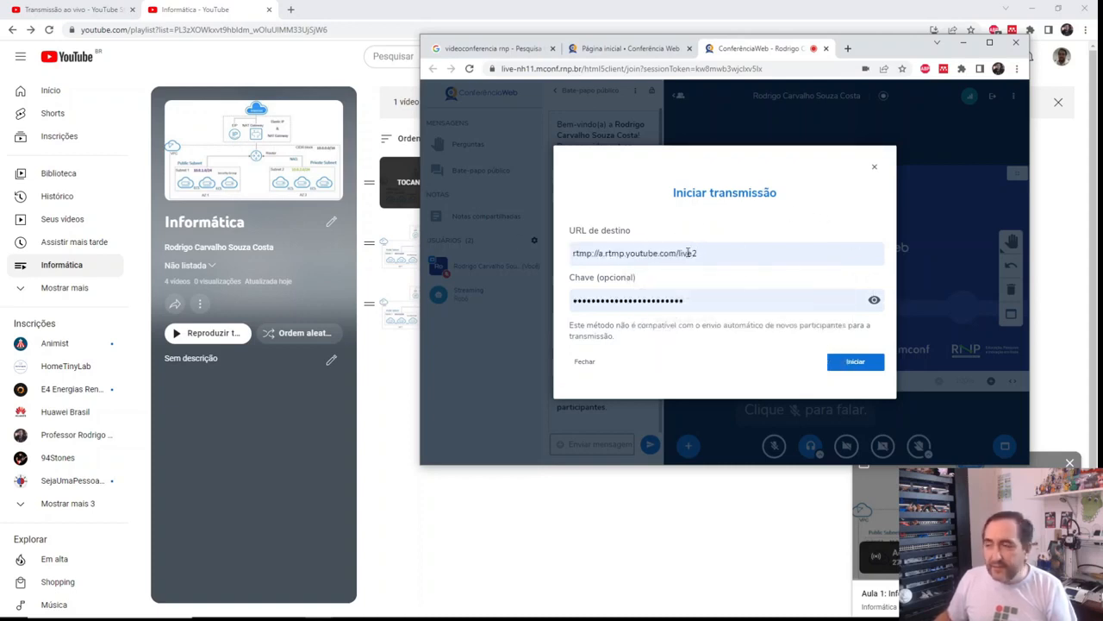
double_click(700, 302)
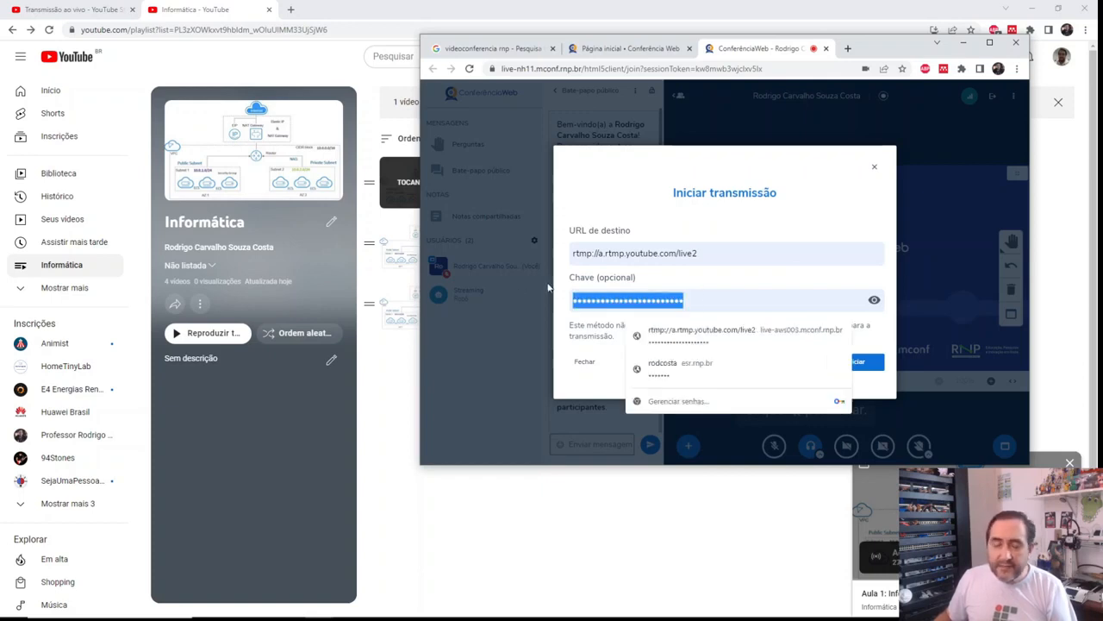
left_click(770, 230)
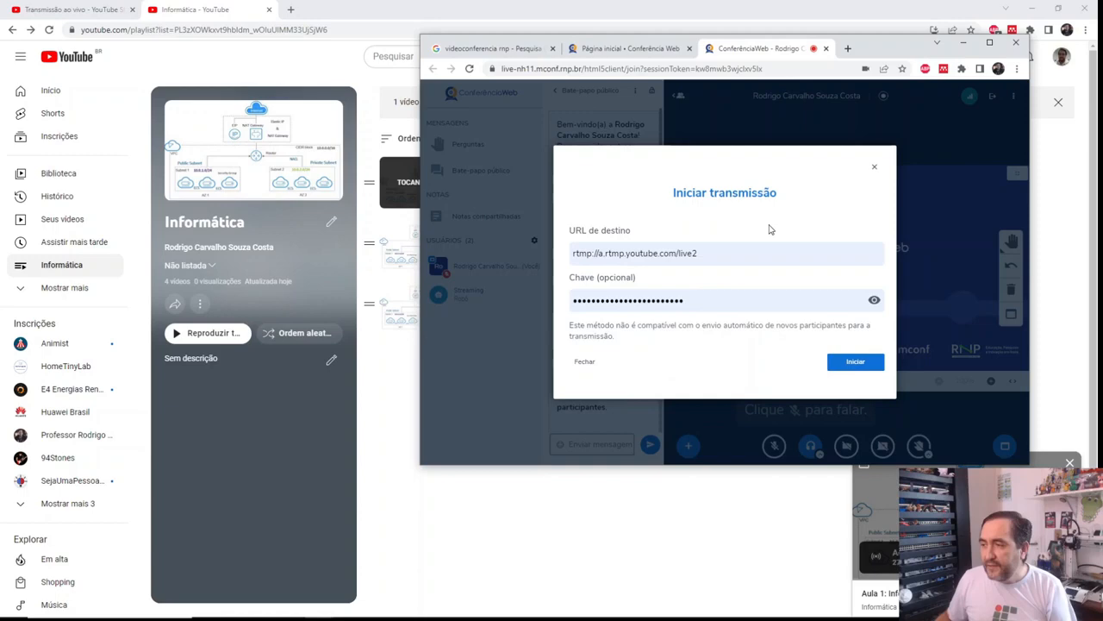
left_click(589, 364)
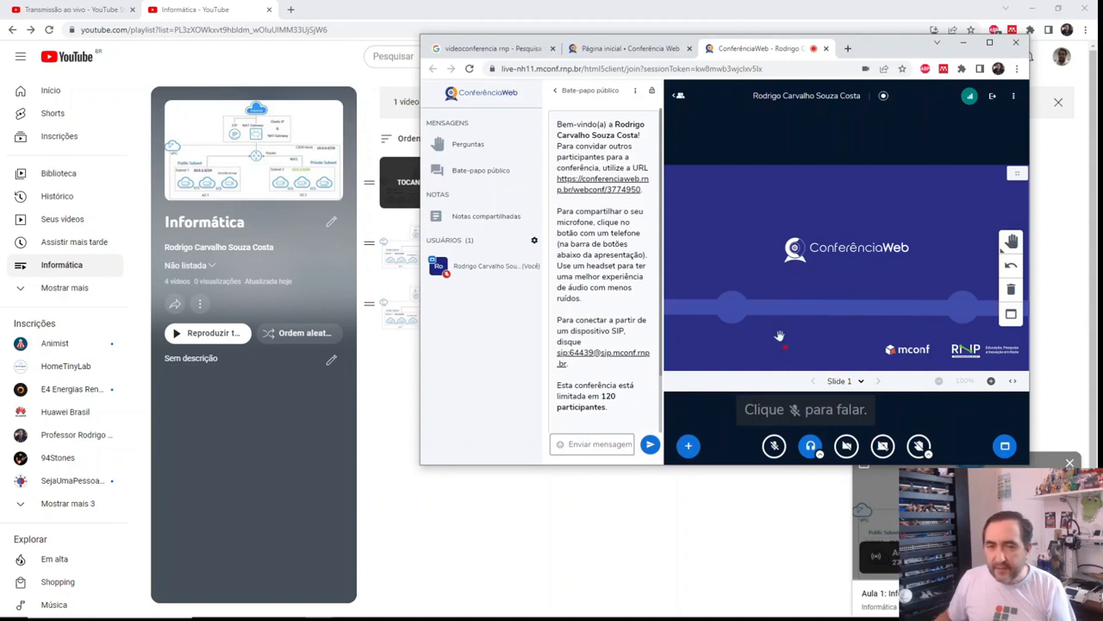
left_click(688, 445)
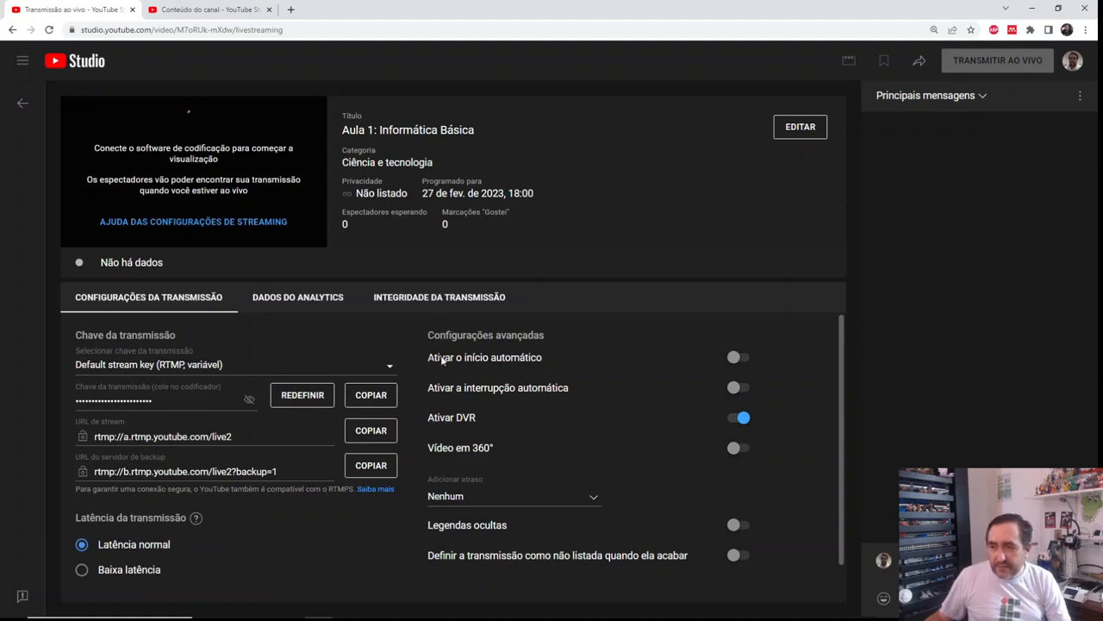
In YouTube Studio, examine the automatic start and automatic interruption options in the Aula 1 stream settings.
left_click_drag(429, 357, 554, 356)
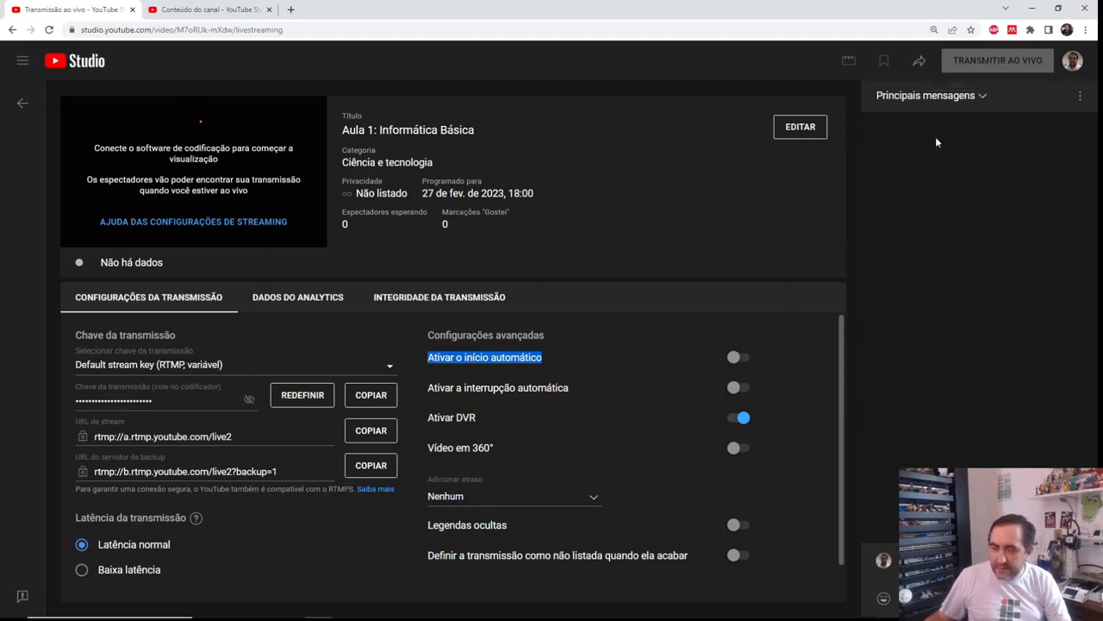
left_click_drag(429, 388, 518, 390)
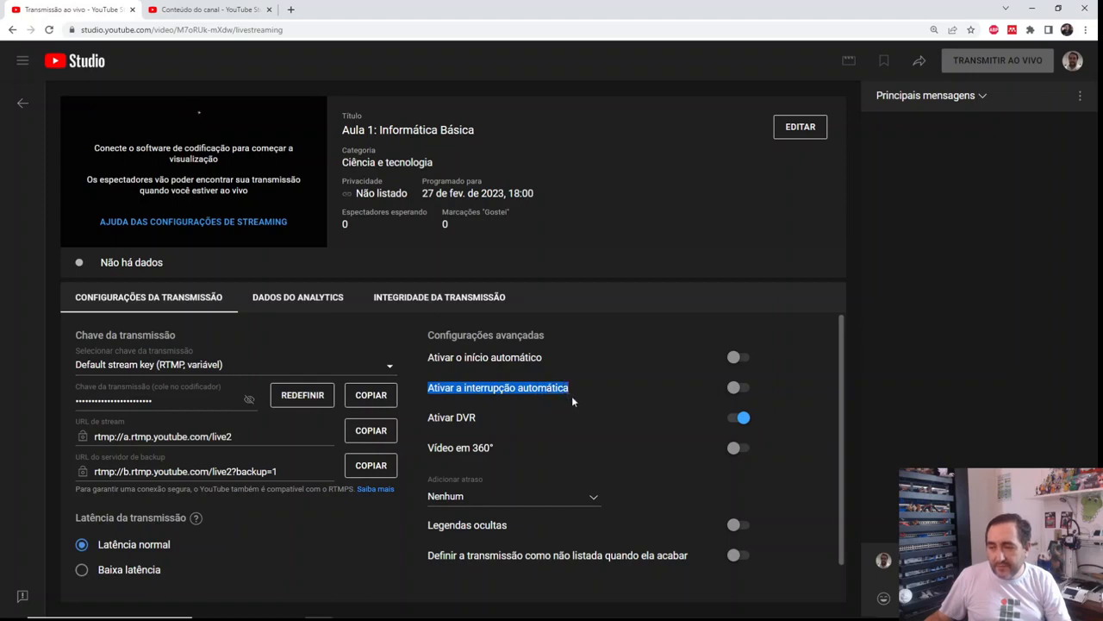
left_click(493, 401)
left_click_drag(436, 392, 574, 392)
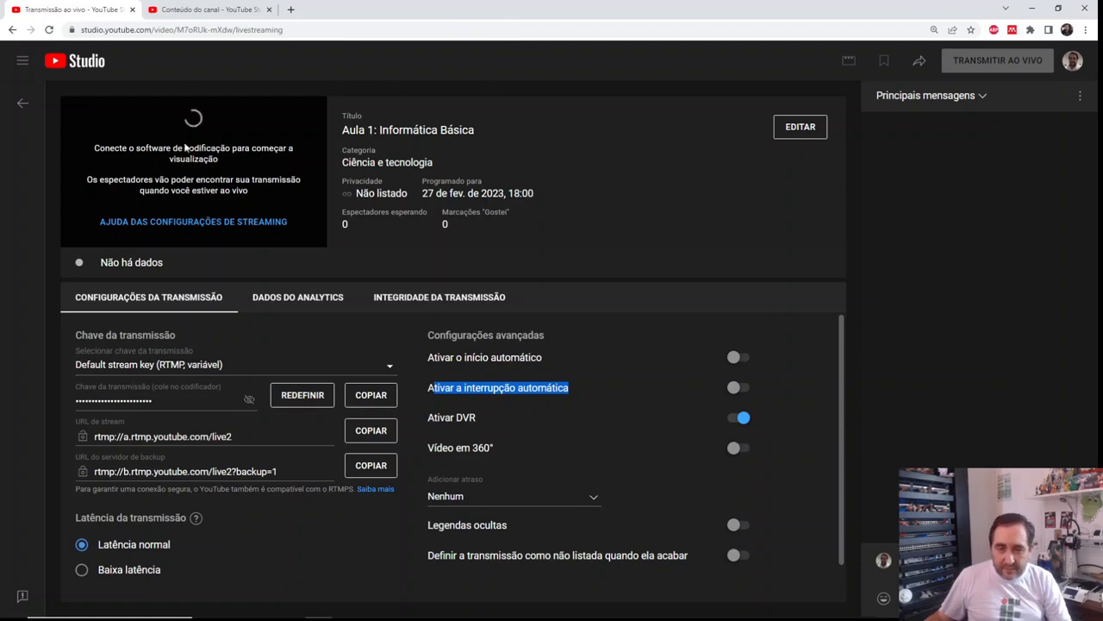
Check the title of the Aula 1 stream and the list of available stream keys, leaving the selection as it is.
left_click_drag(343, 129, 481, 126)
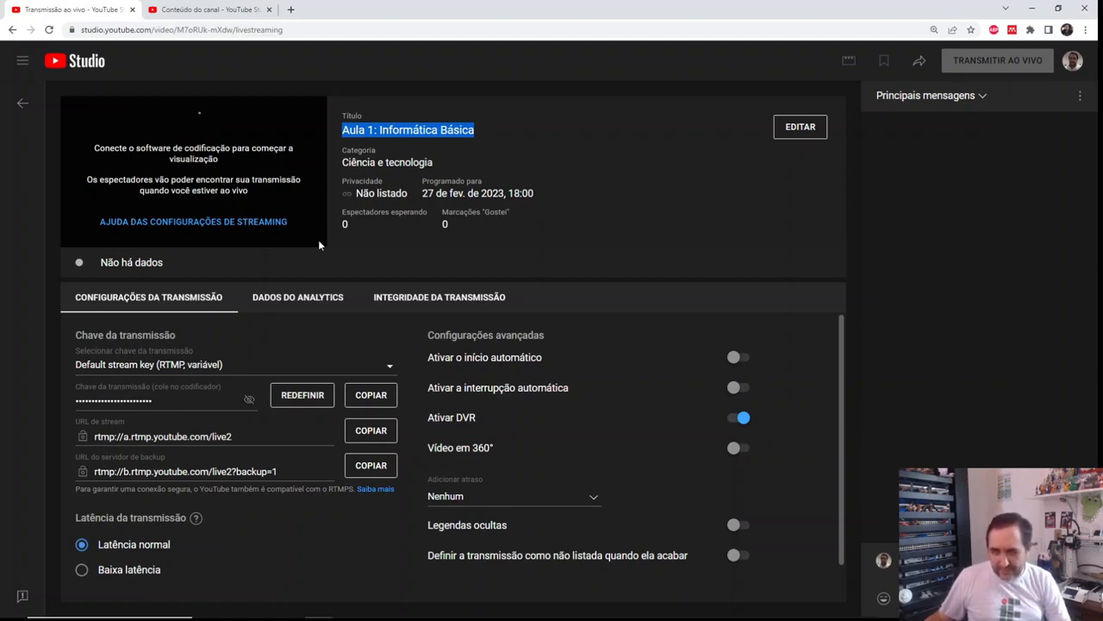
left_click(229, 365)
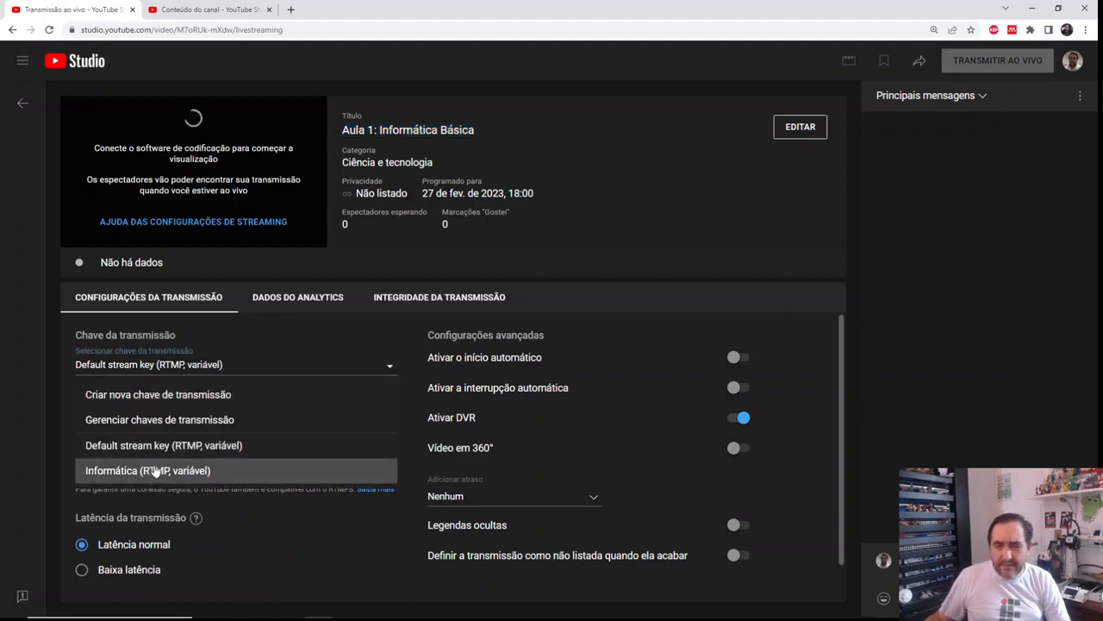
left_click(528, 146)
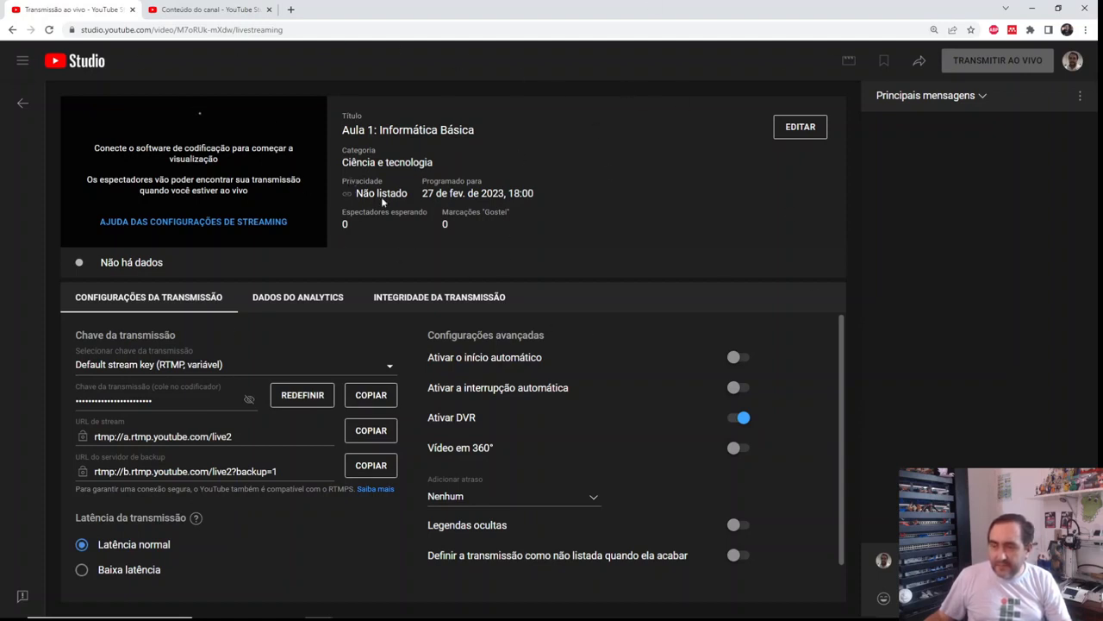
Return to the list of scheduled streams, reopen "Aula 1: Informática Básica", and inspect its stream key selection.
left_click(21, 102)
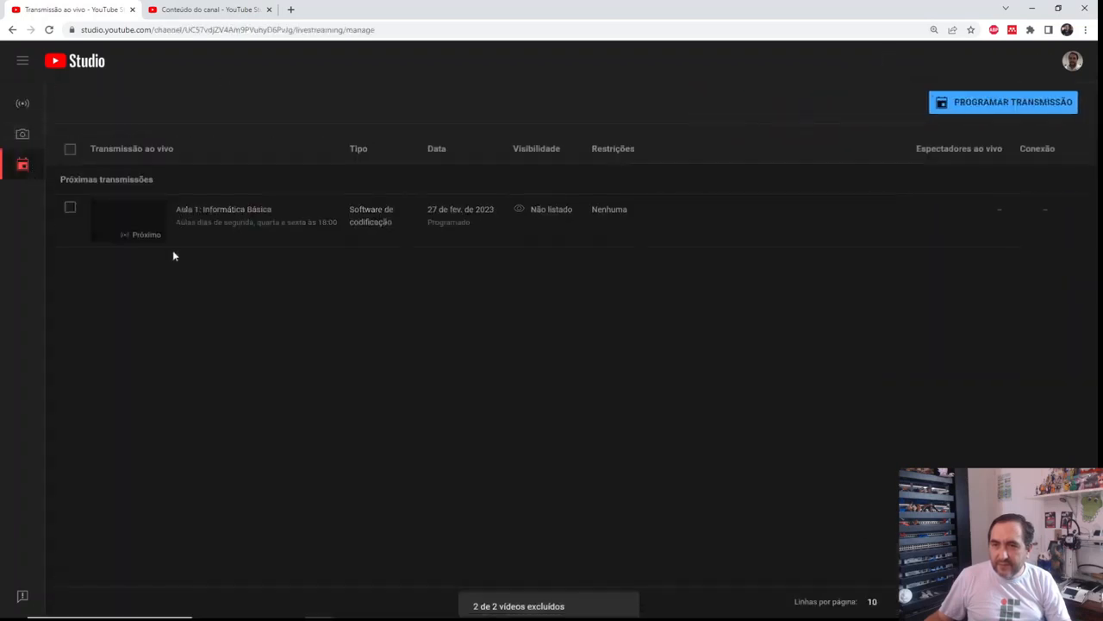
left_click(246, 202)
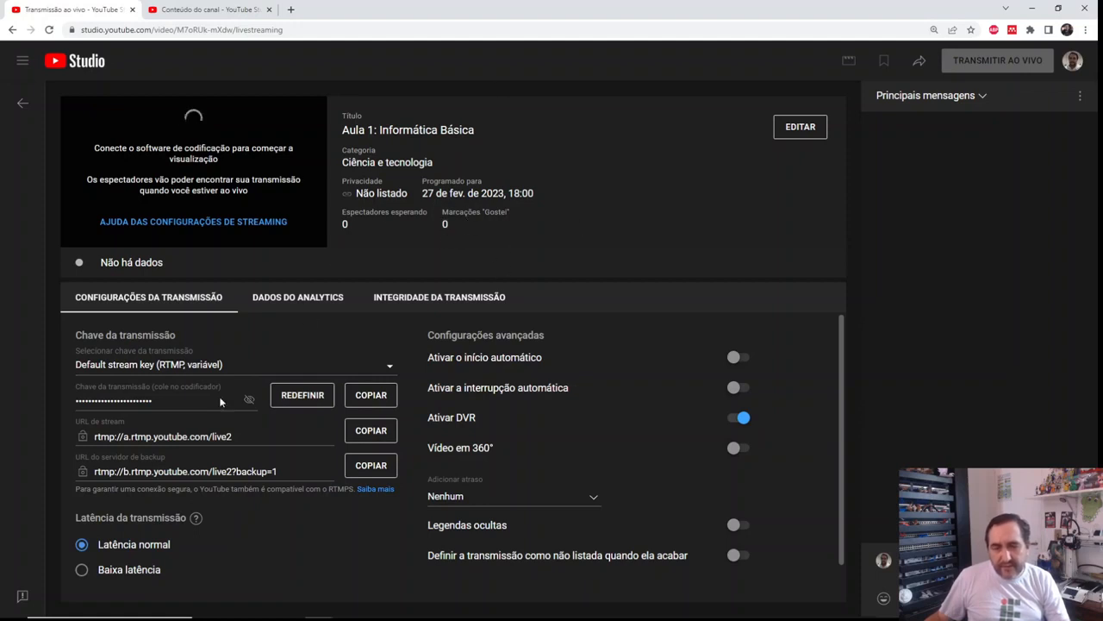
left_click(176, 369)
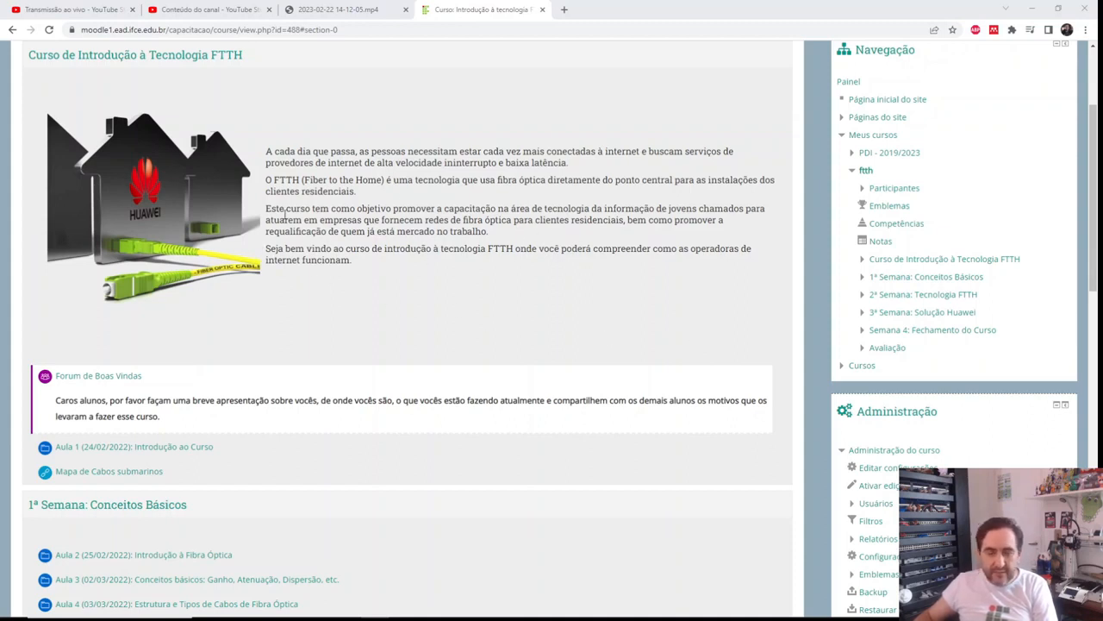
In the Moodle FTTH course, open the Aula 1 folder, examine its welcome text, embedded video and PDF, and return to the course page.
scroll(382, 265, "up", 1)
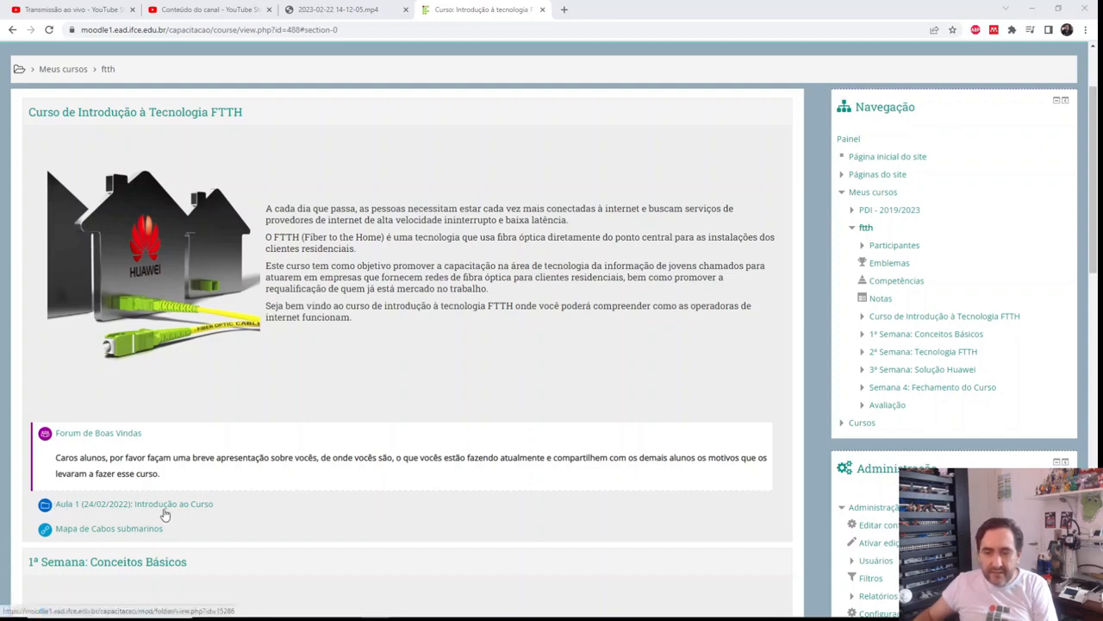
left_click(70, 506)
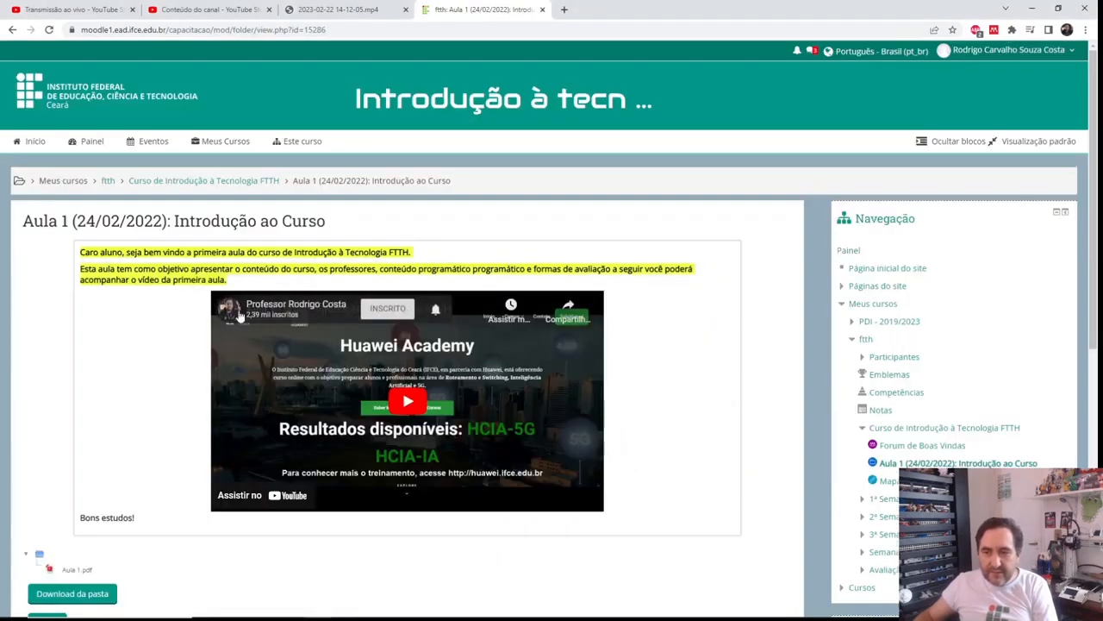
left_click(157, 291)
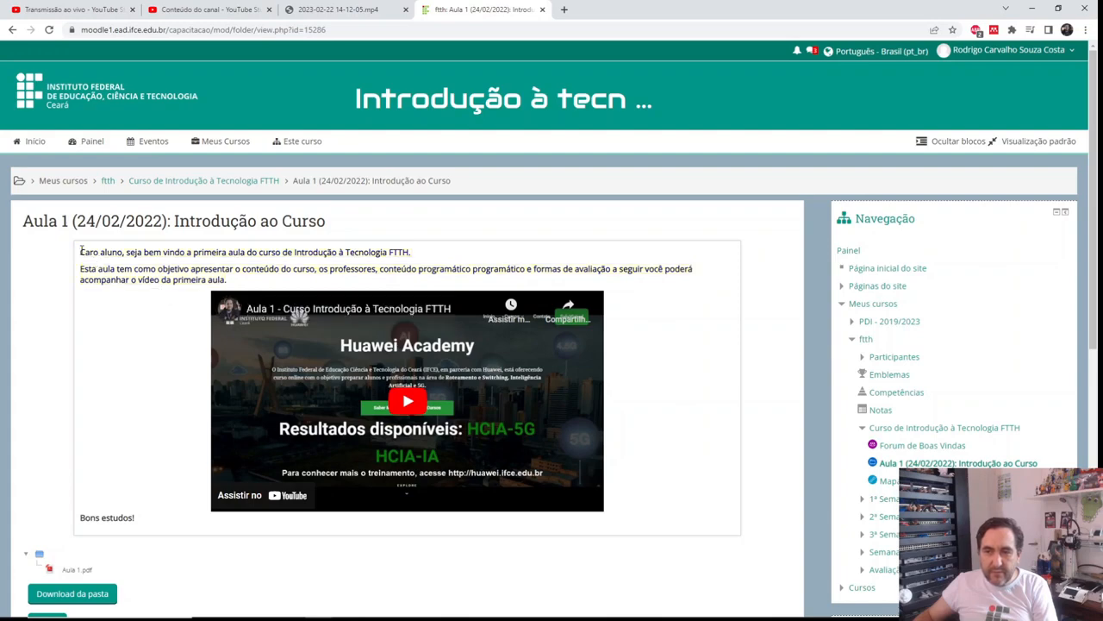
left_click_drag(80, 250, 243, 282)
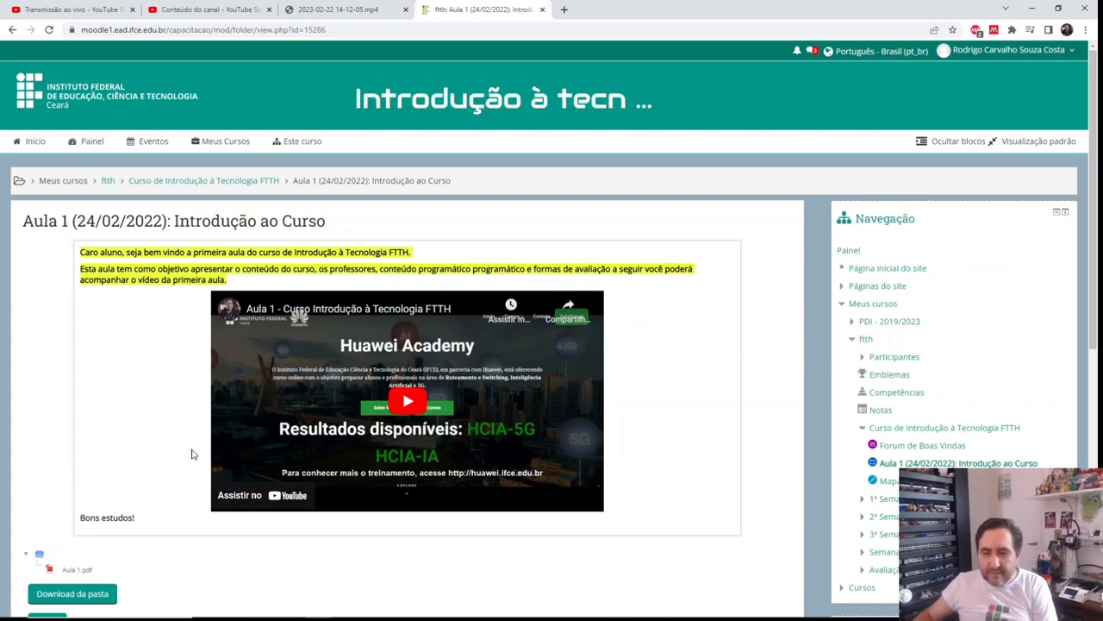
left_click(31, 539)
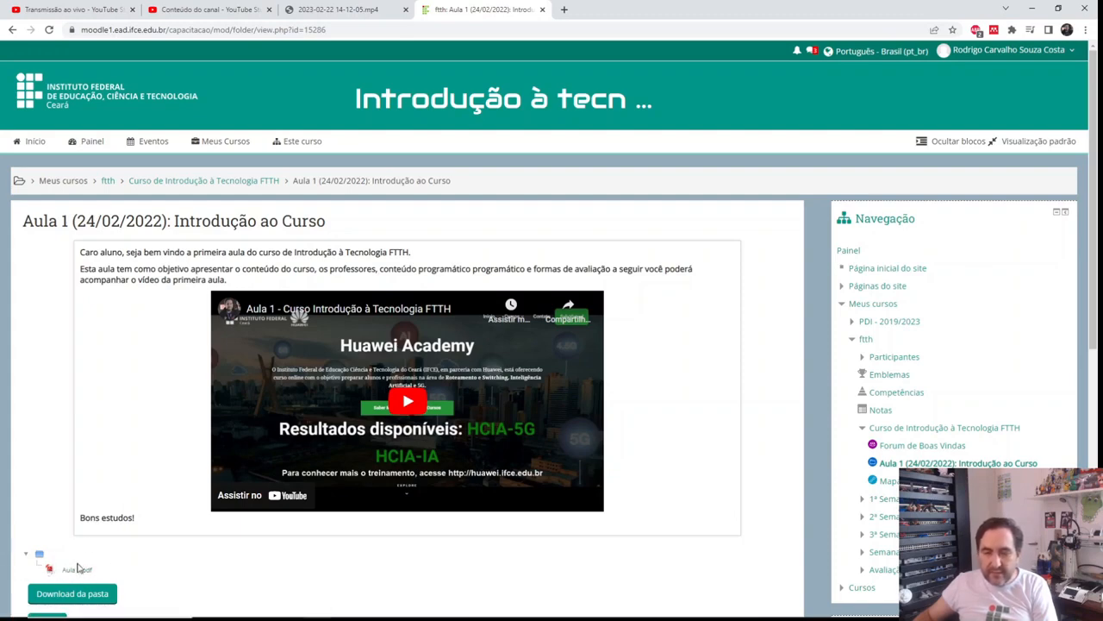
scroll(146, 576, "down", 1)
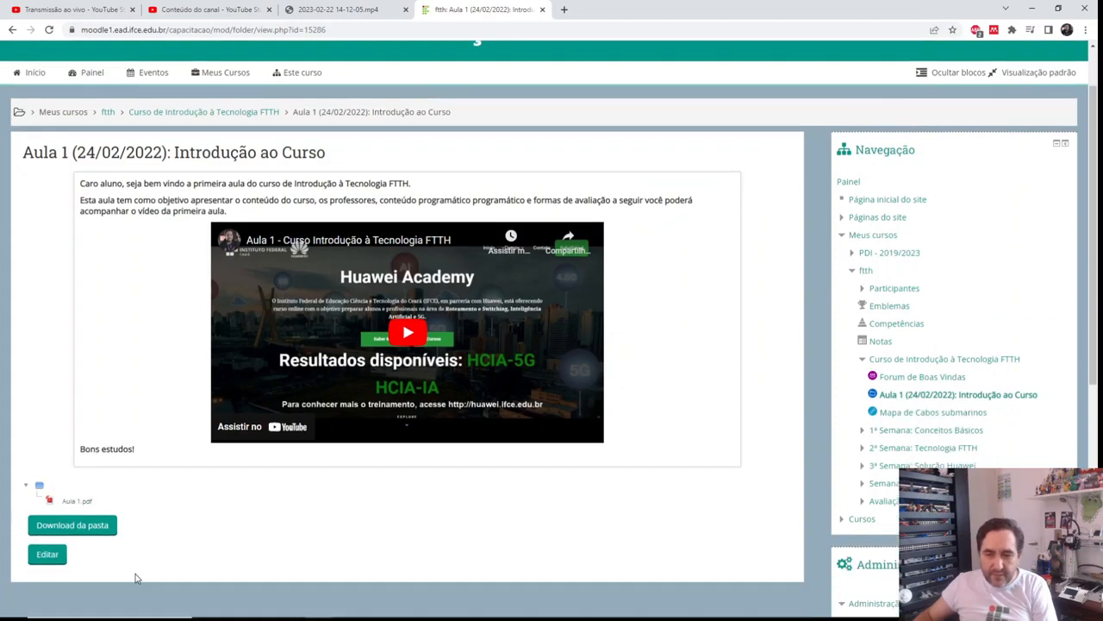
scroll(135, 578, "down", 1)
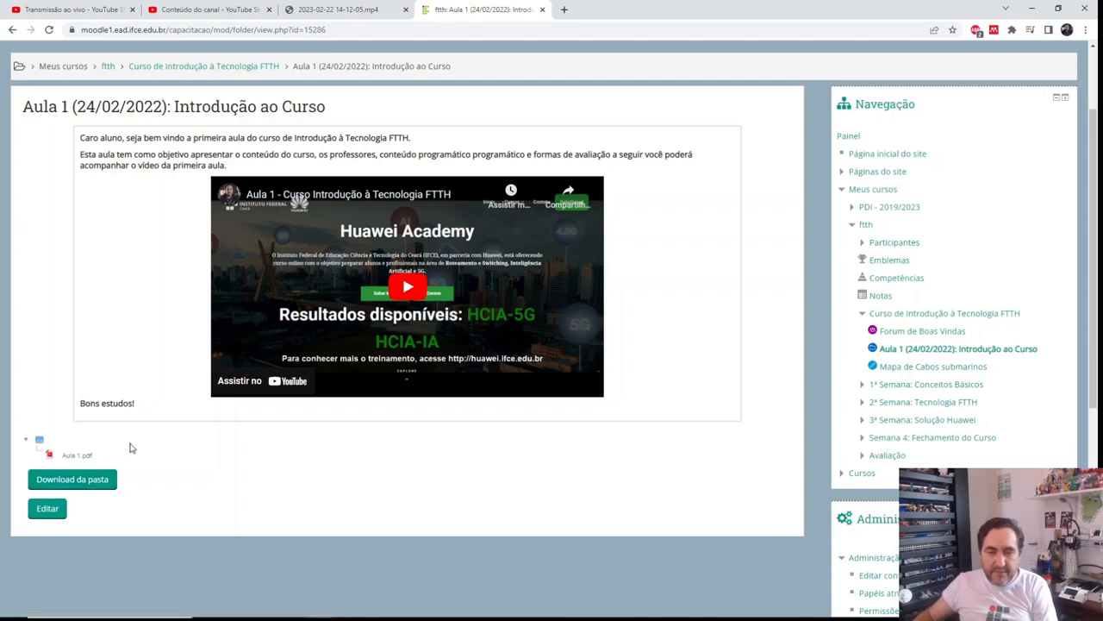
scroll(173, 456, "up", 2)
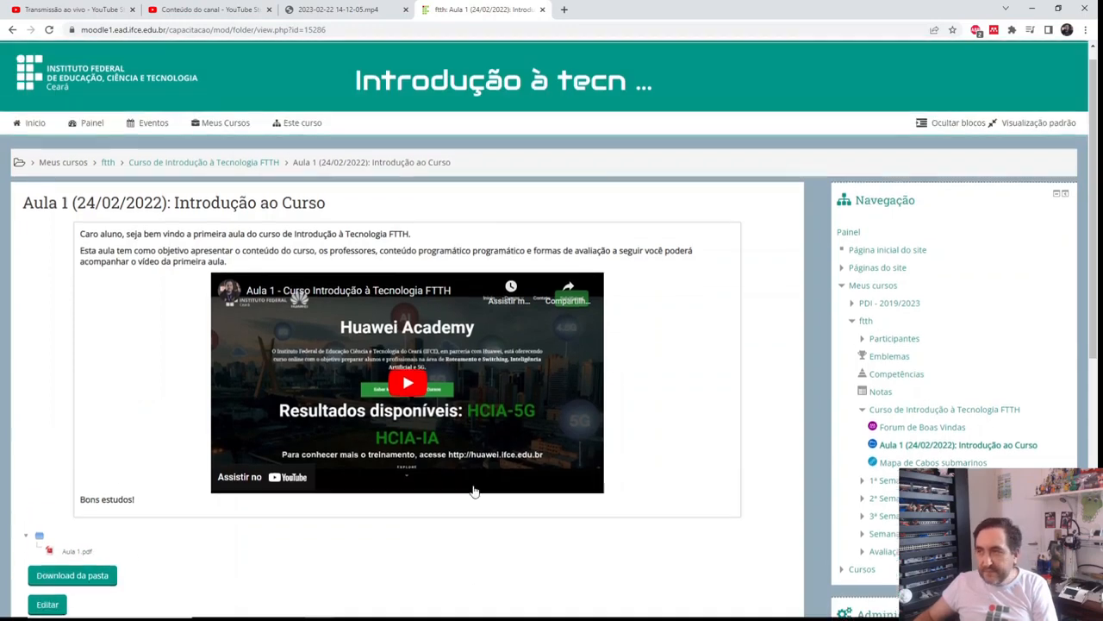
left_click(147, 182)
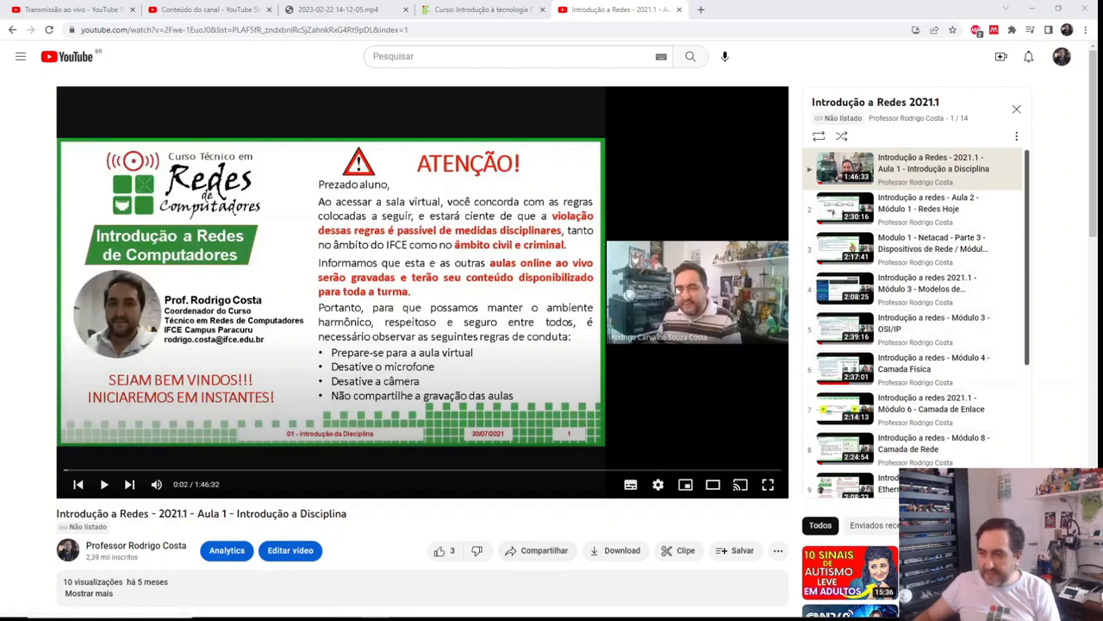
Open the embed code of the YouTube video "Introdução a Redes - 2021.1 - Aula 1", select the whole iframe snippet, and close the sharing dialog.
left_click(552, 556)
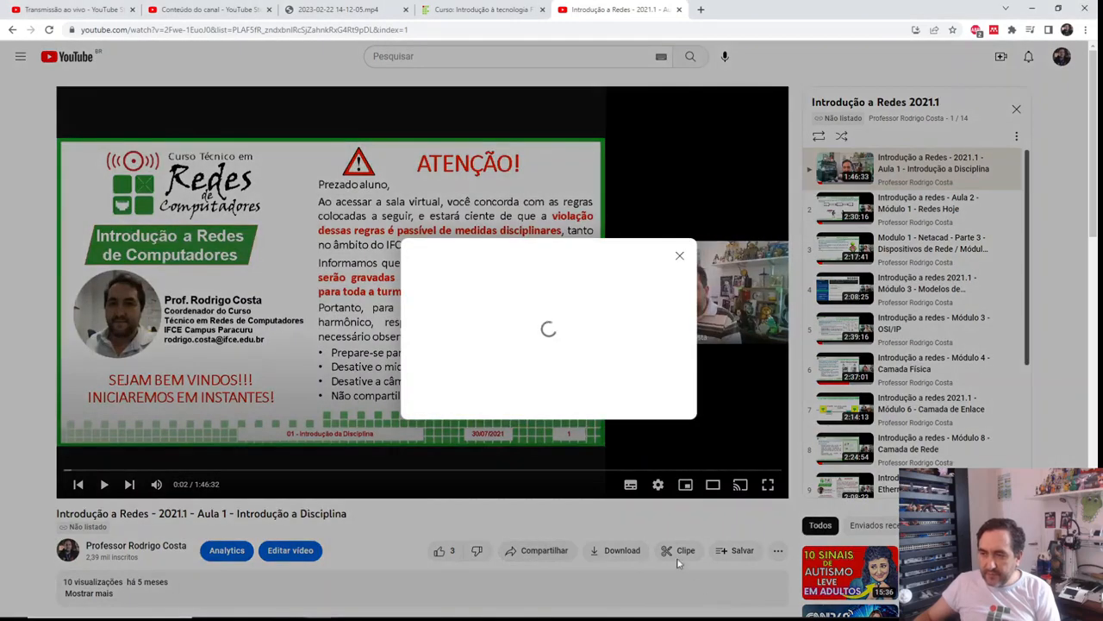
left_click(438, 334)
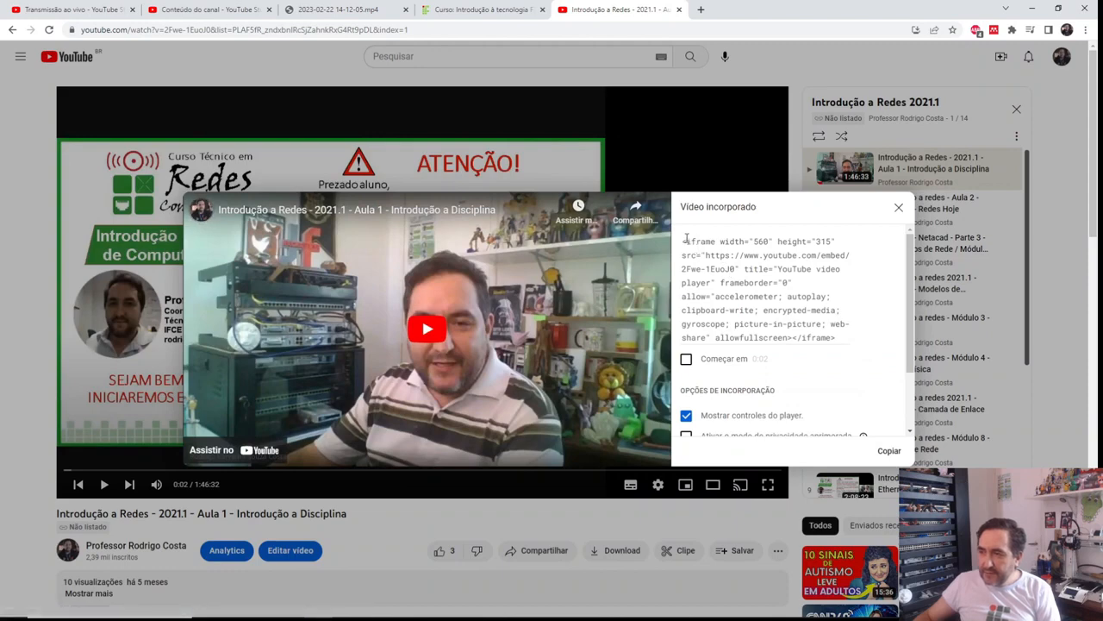
left_click_drag(684, 239, 883, 337)
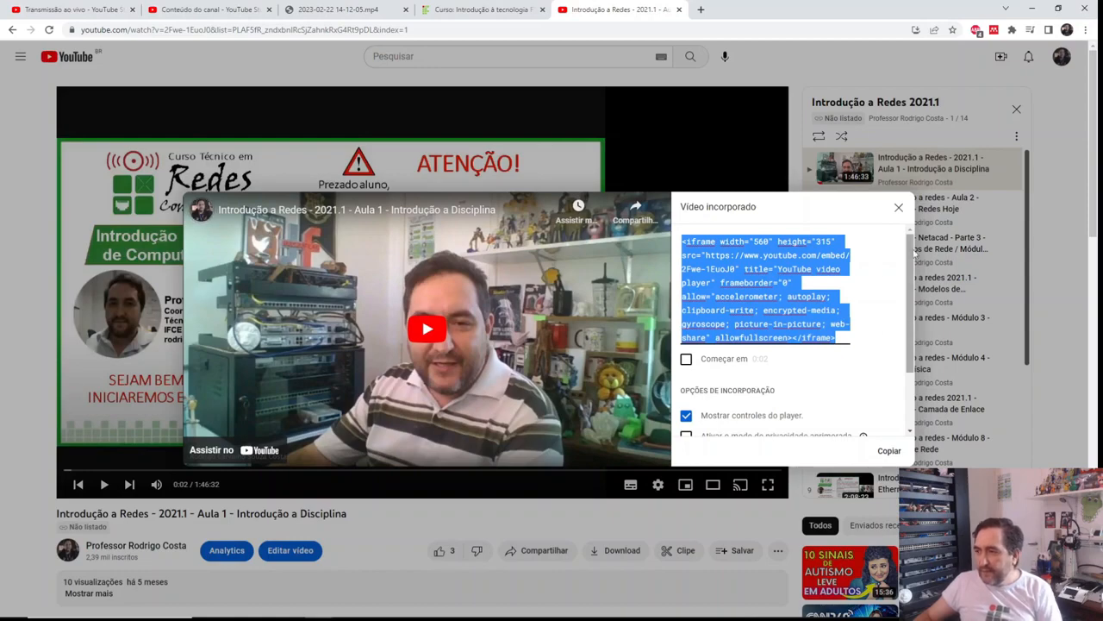
left_click(899, 211)
Switch to the Moodle FTTH course, enable editing, and start adding a new Pasta resource to its introductory section.
left_click(482, 10)
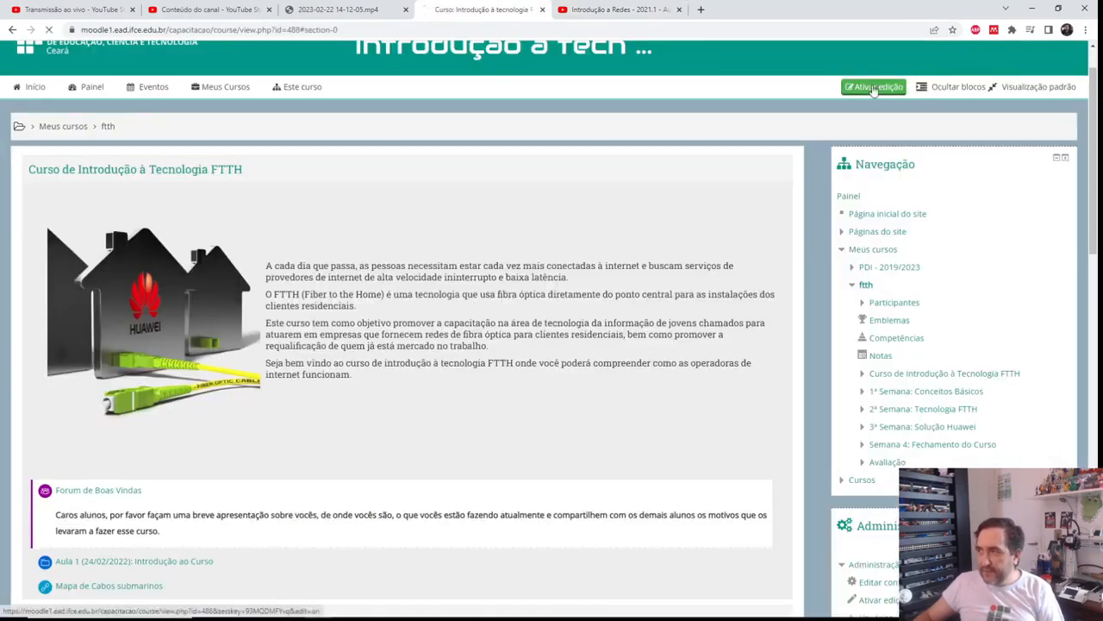
left_click(874, 88)
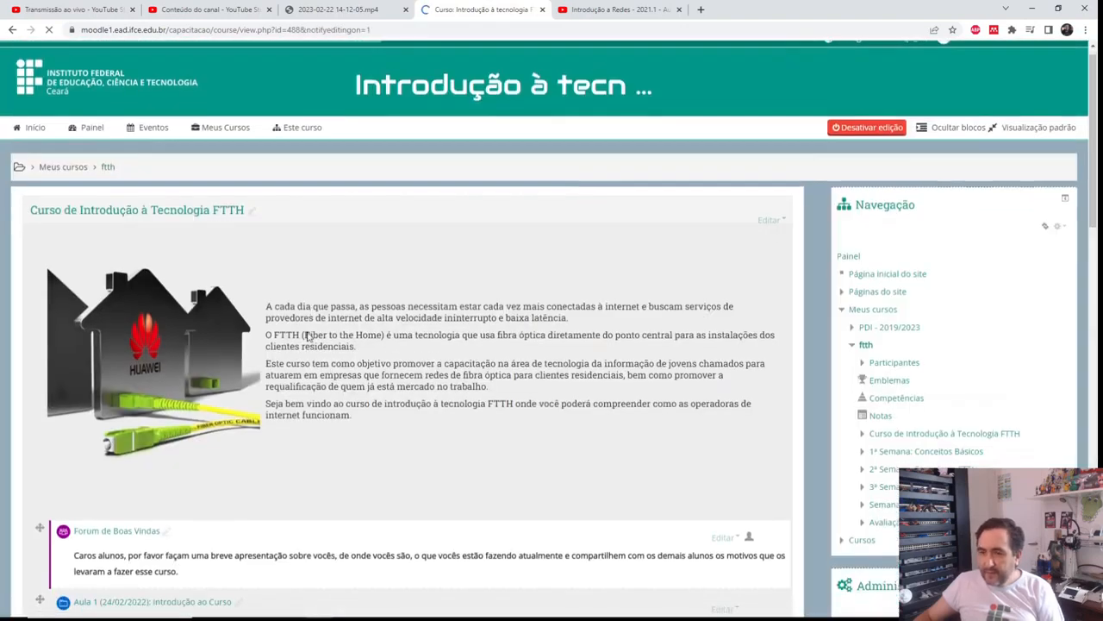
scroll(29, 443, "down", 5)
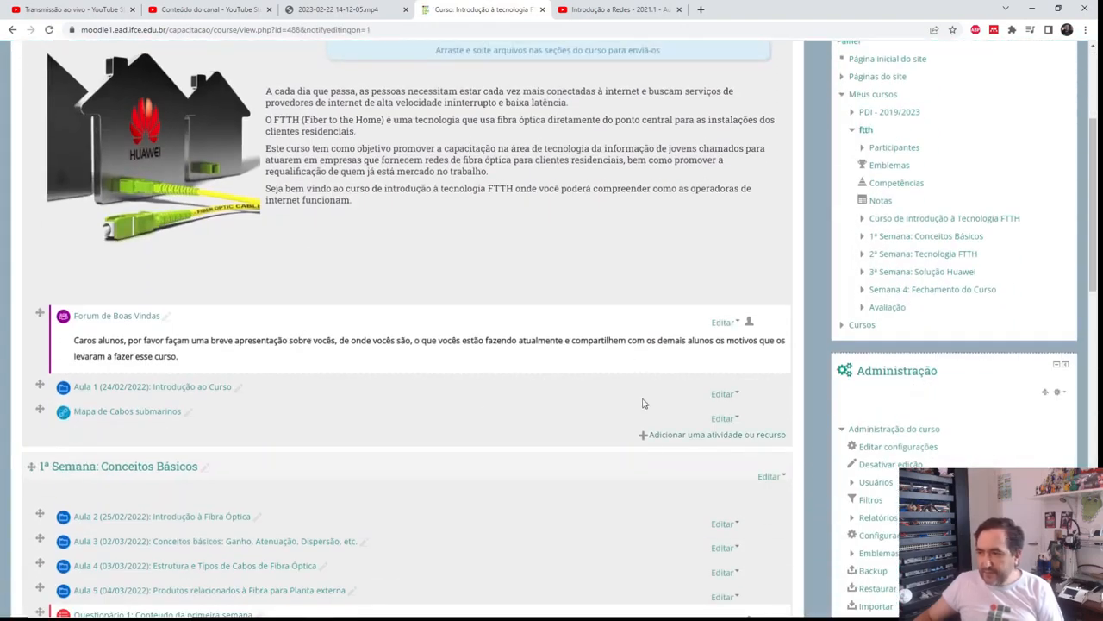
left_click(670, 436)
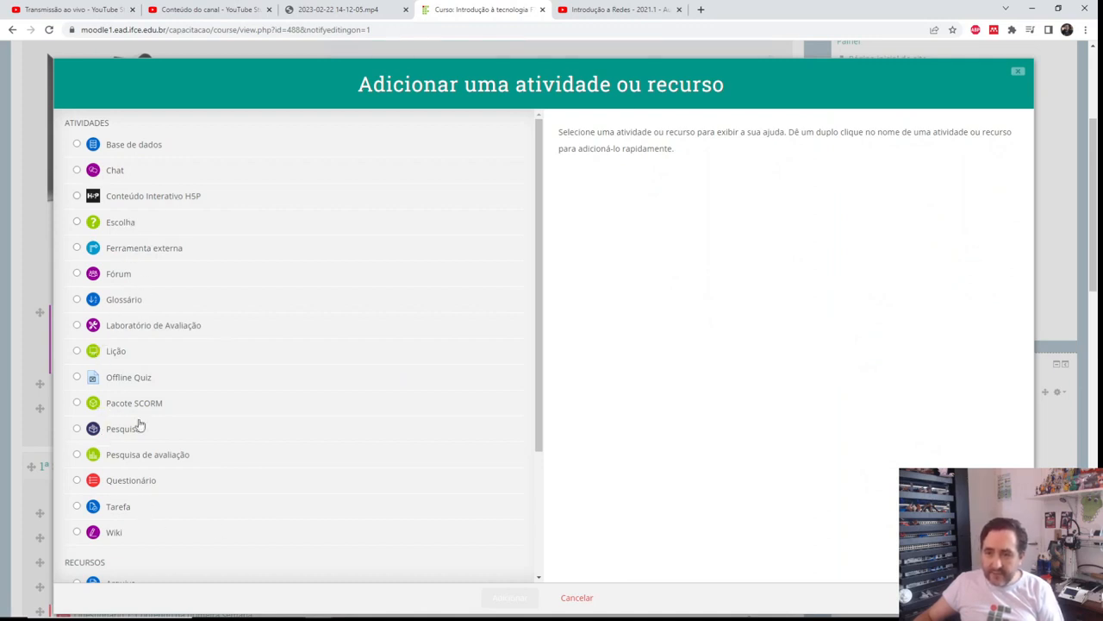
scroll(152, 464, "down", 1)
scroll(152, 464, "down", 1)
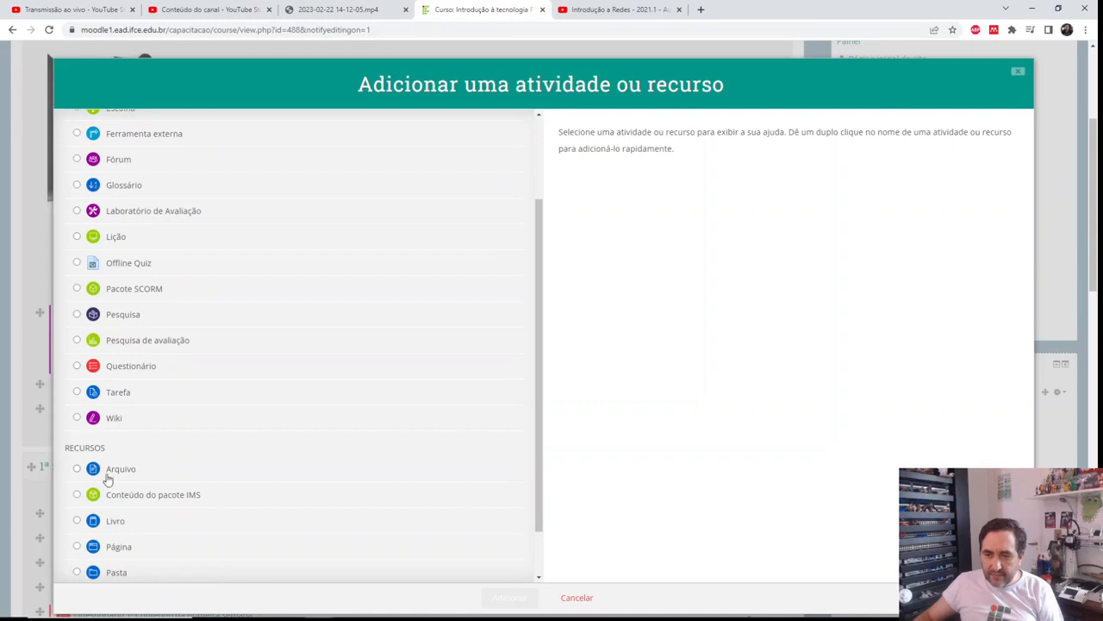
left_click(112, 571)
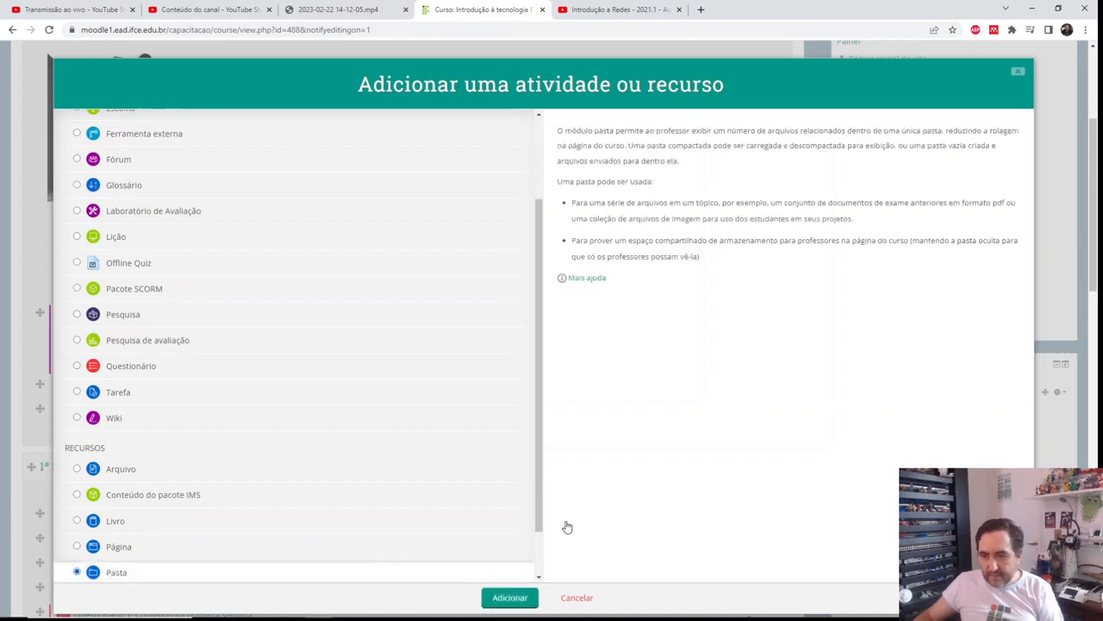
left_click(509, 596)
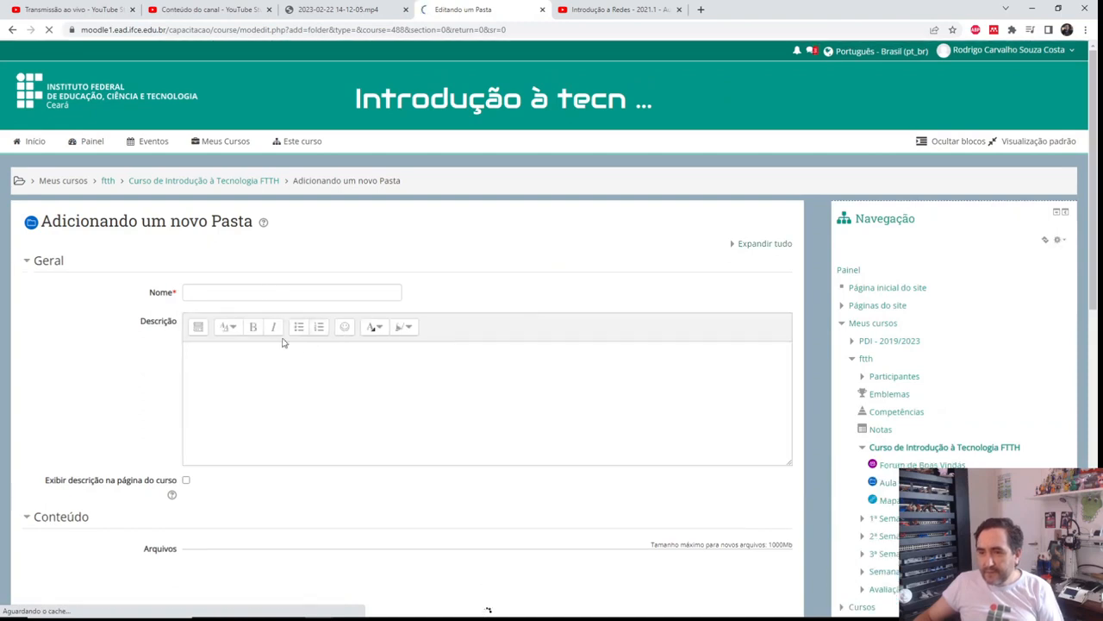
Name the new folder "Aula 1: Introdução" and move on to its description.
left_click(259, 291)
type("Aula")
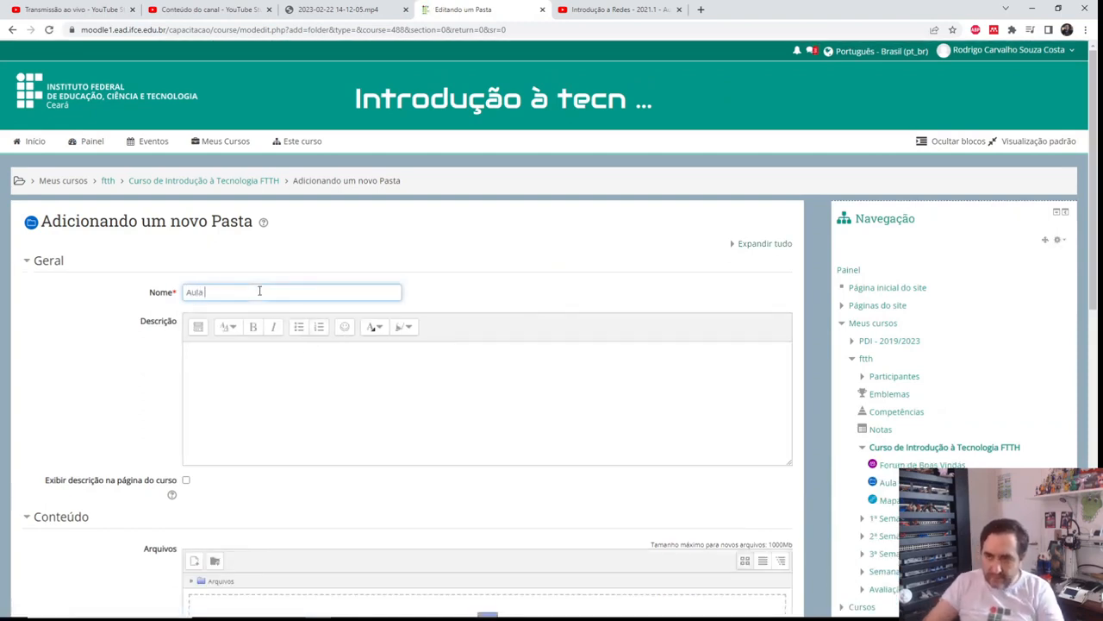
type(" 1: Introduç")
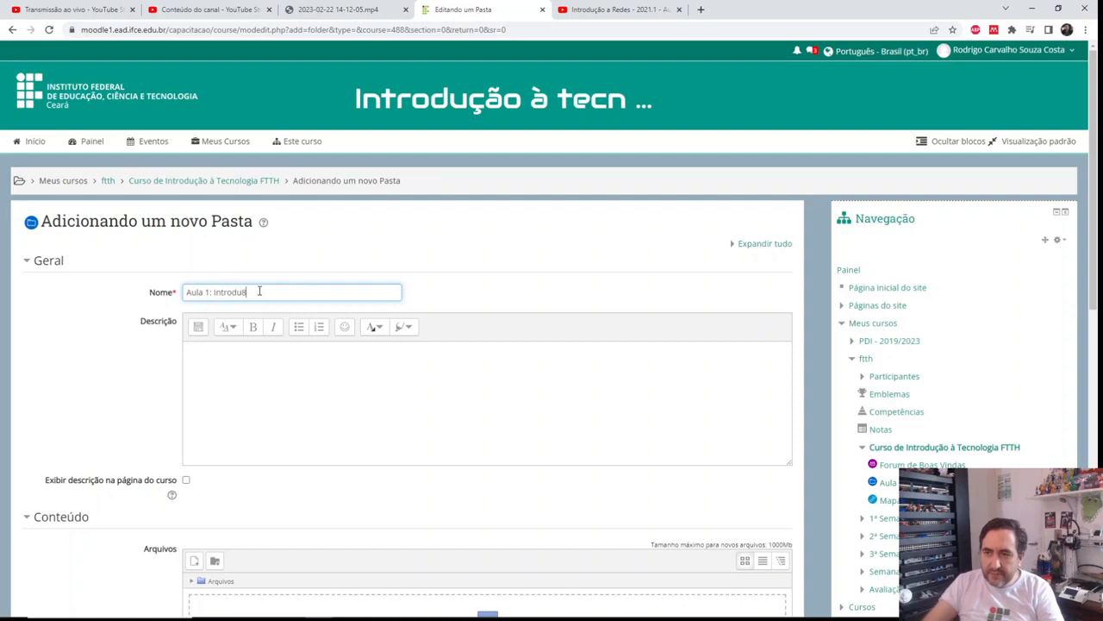
type("ão")
key("Tab")
key("Tab")
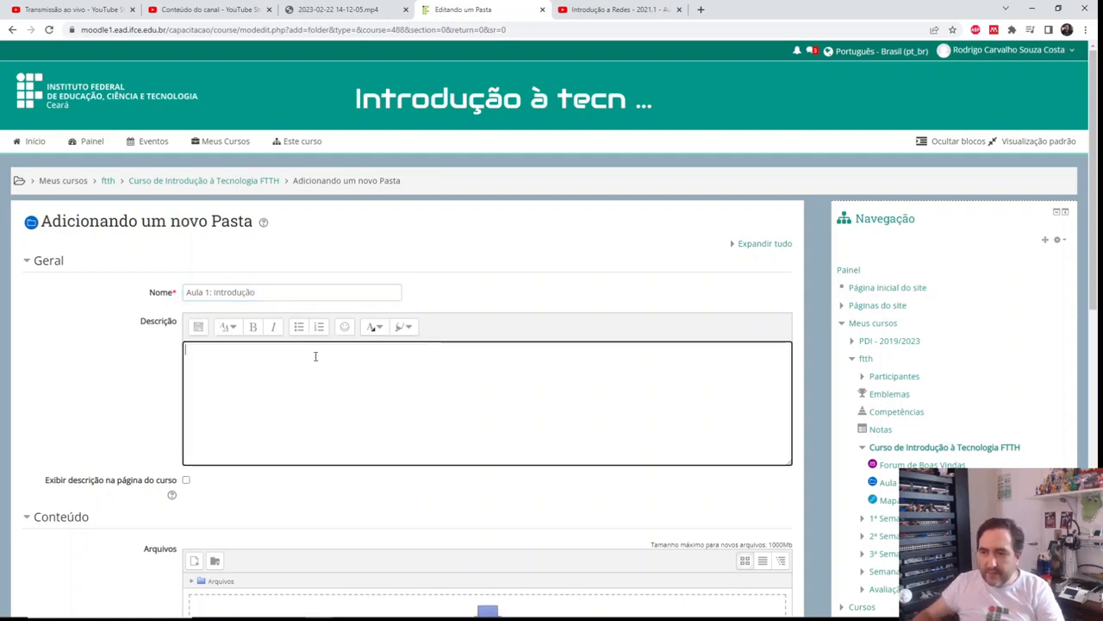
Start the folder's description with the large heading "Aula 1: Aula introdução".
left_click(228, 326)
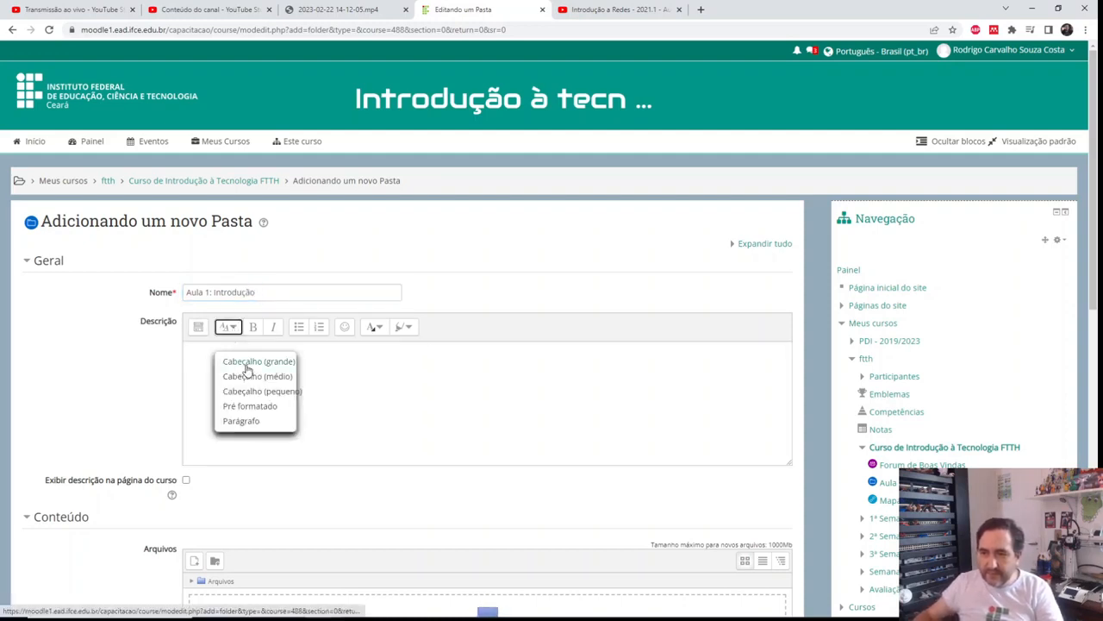
left_click(248, 362)
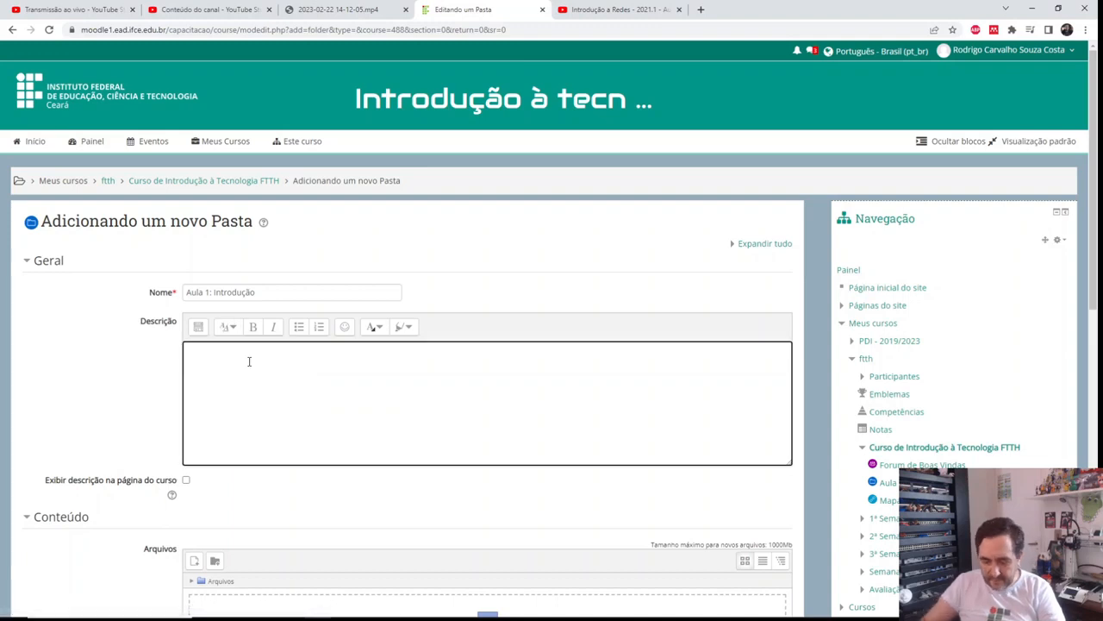
type("Aula 1: A")
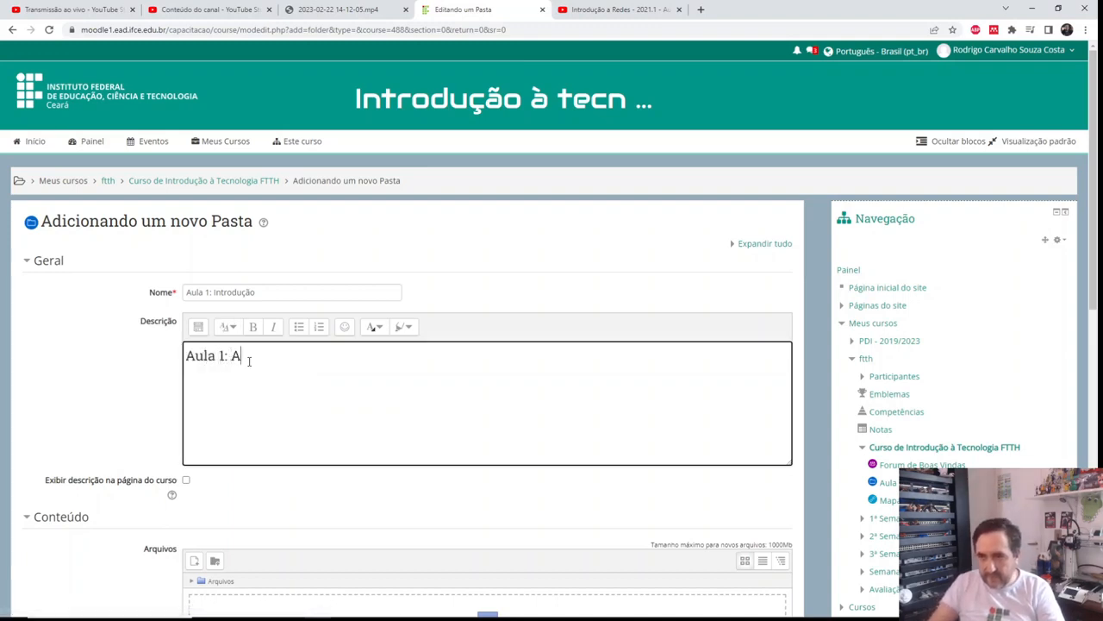
type("ula sobre")
key("BackSpace")
key("BackSpace")
key("BackSpace")
key("BackSpace")
key("BackSpace")
type("in")
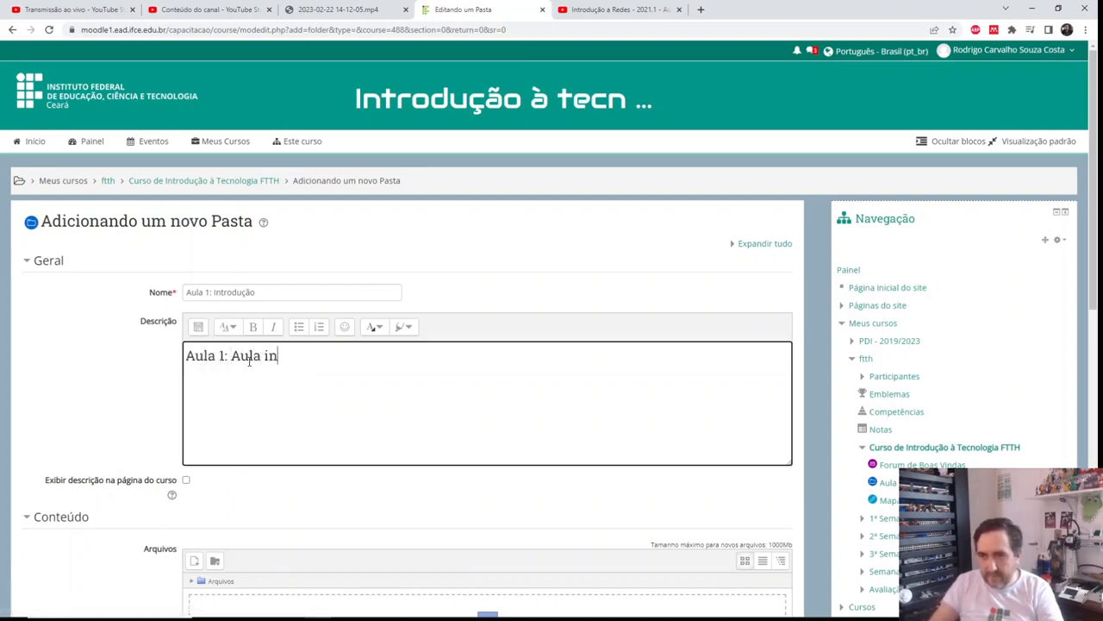
type("trodução")
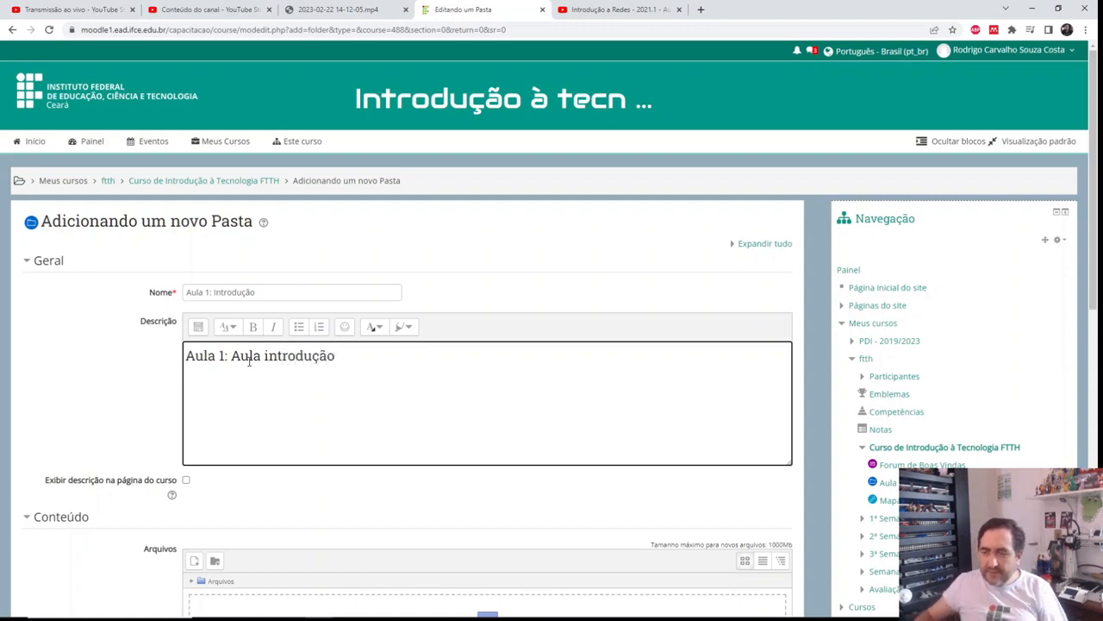
Insert the copied YouTube iframe below the heading in the description's HTML source and preview the video in the visual view.
left_click(198, 327)
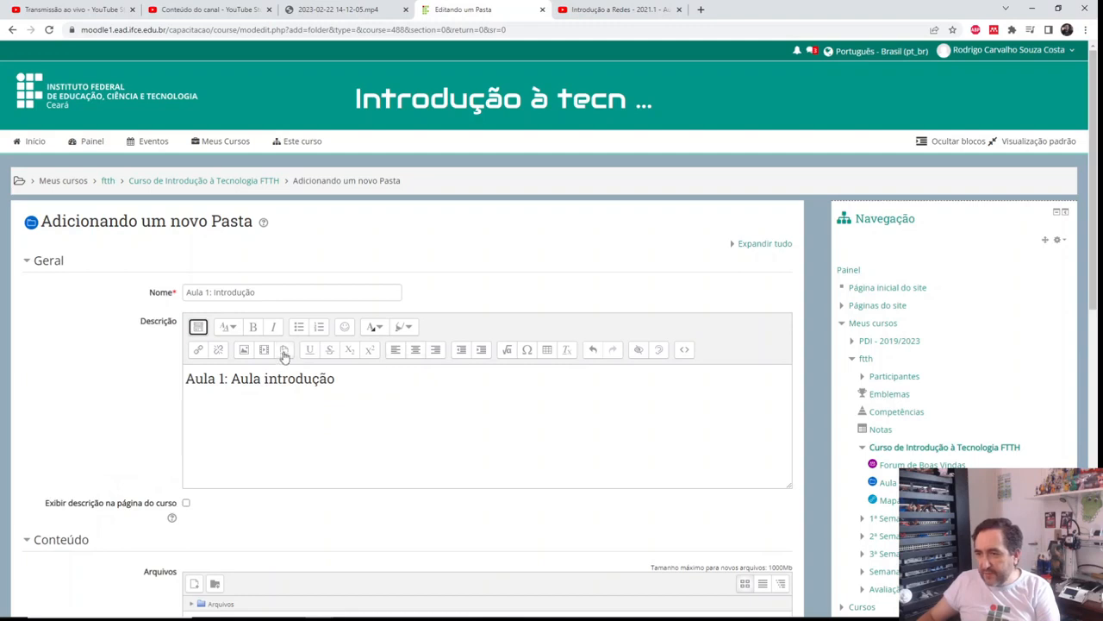
left_click(686, 352)
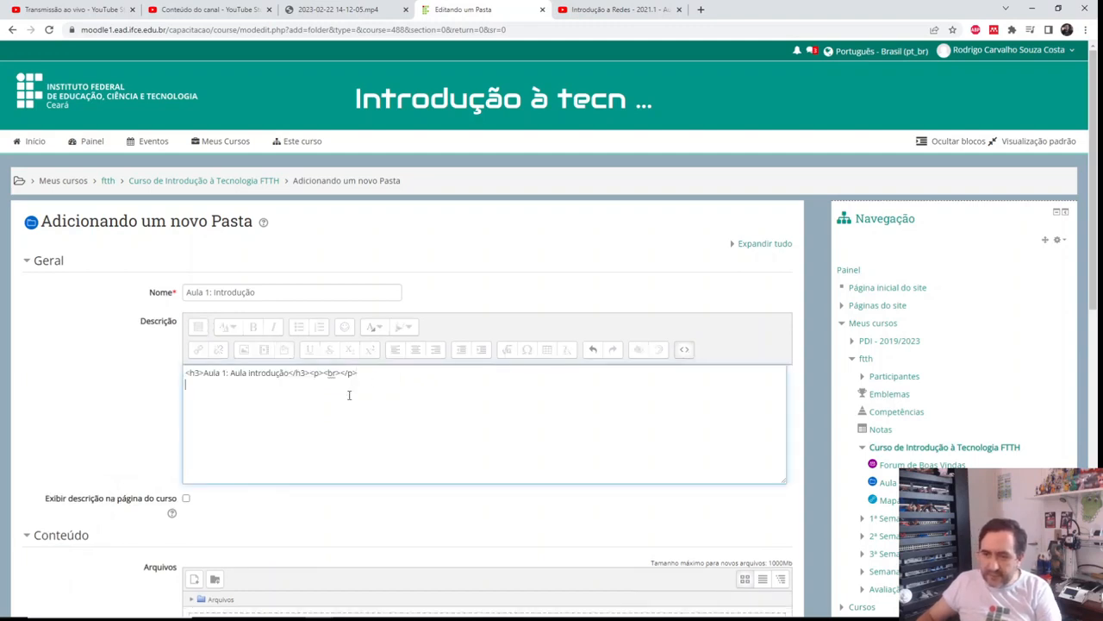
type("<iframe width=\"560\" height=\"315\" src=\"https://www.youtube.com/embed/2Fwe-1Euoj0\" title=\"YouTube video player\" frameborder=\"0\" allow=\"accelerometer; autoplay; clipboard-write; encrypted-media; gyroscope; picture-in-picture; web-share\" allowfullscreen></iframe>")
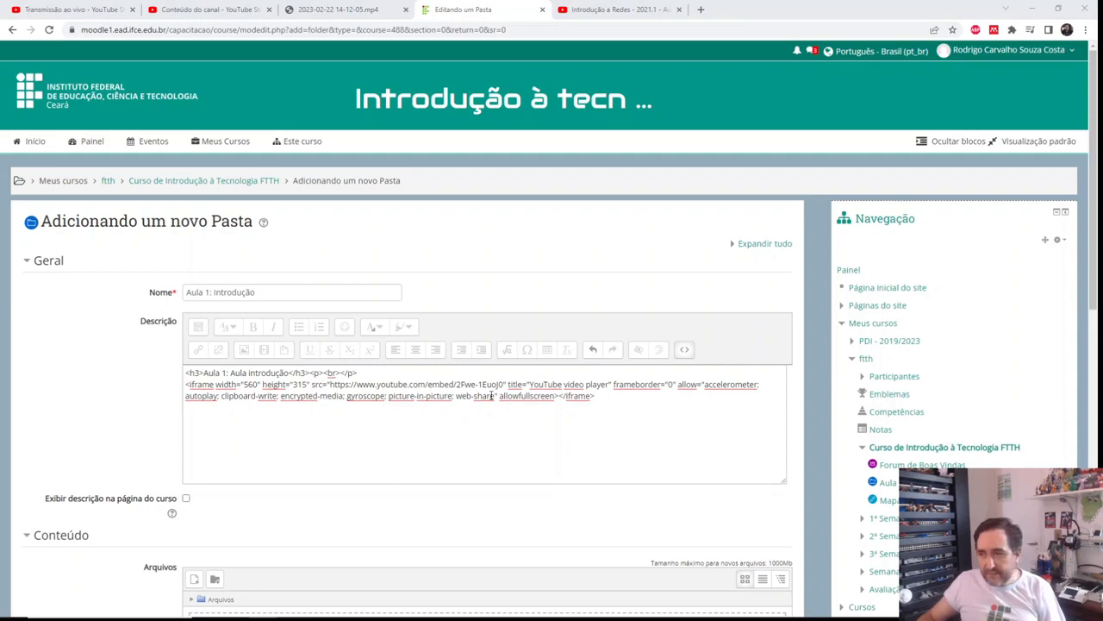
left_click(686, 351)
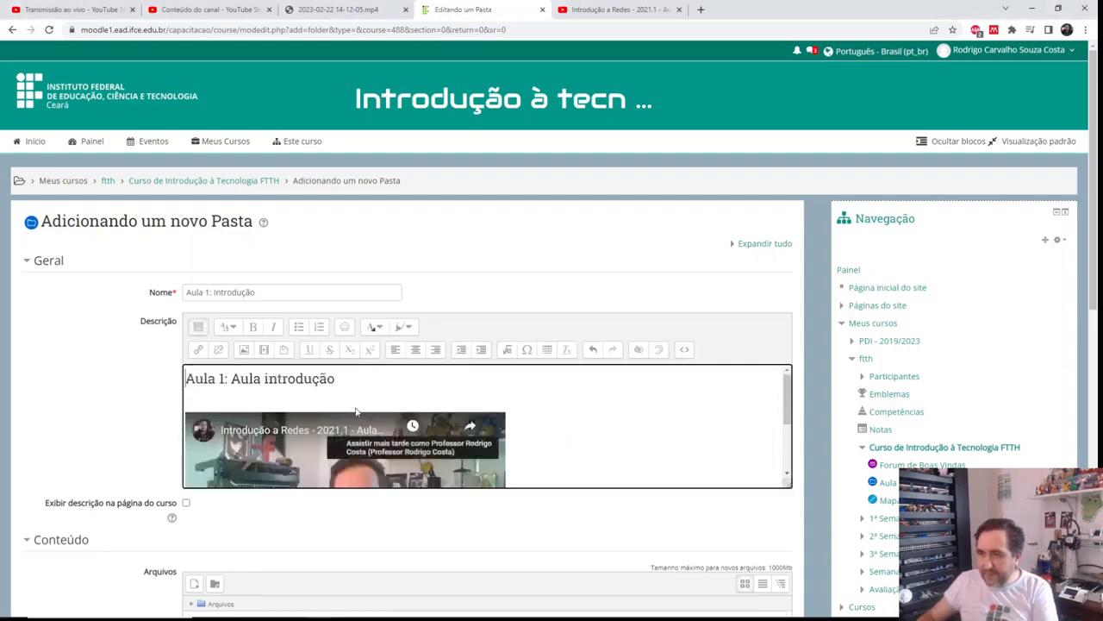
scroll(388, 431, "down", 2)
scroll(474, 431, "up", 2)
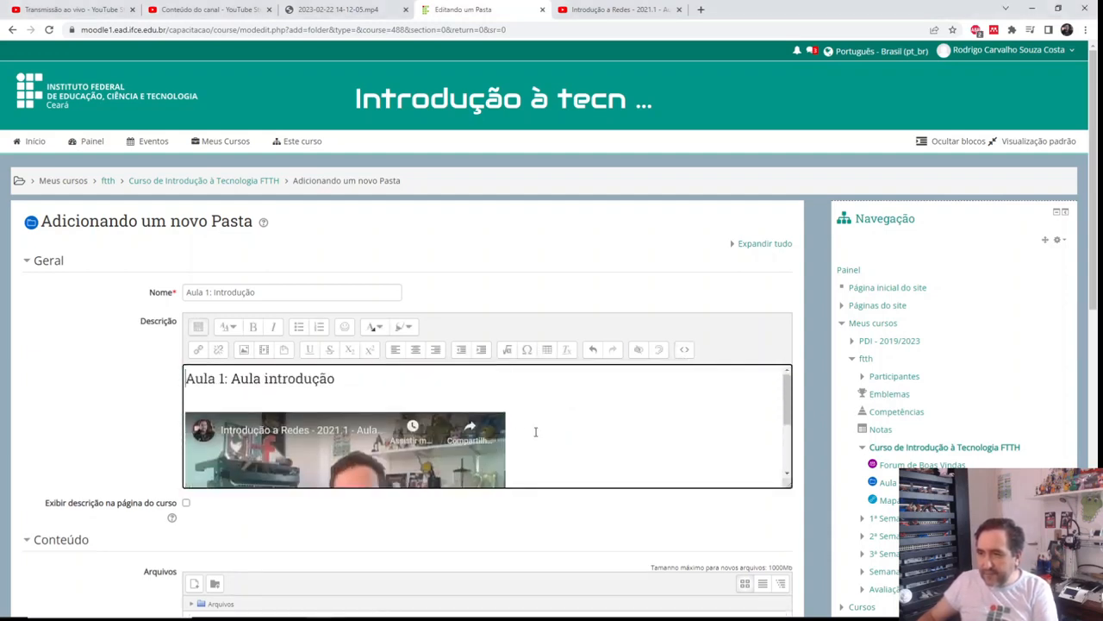
In the description's HTML source, replace the iframe's width and height attributes with style="position:absolute;width:100%;height: 100%;".
left_click(685, 350)
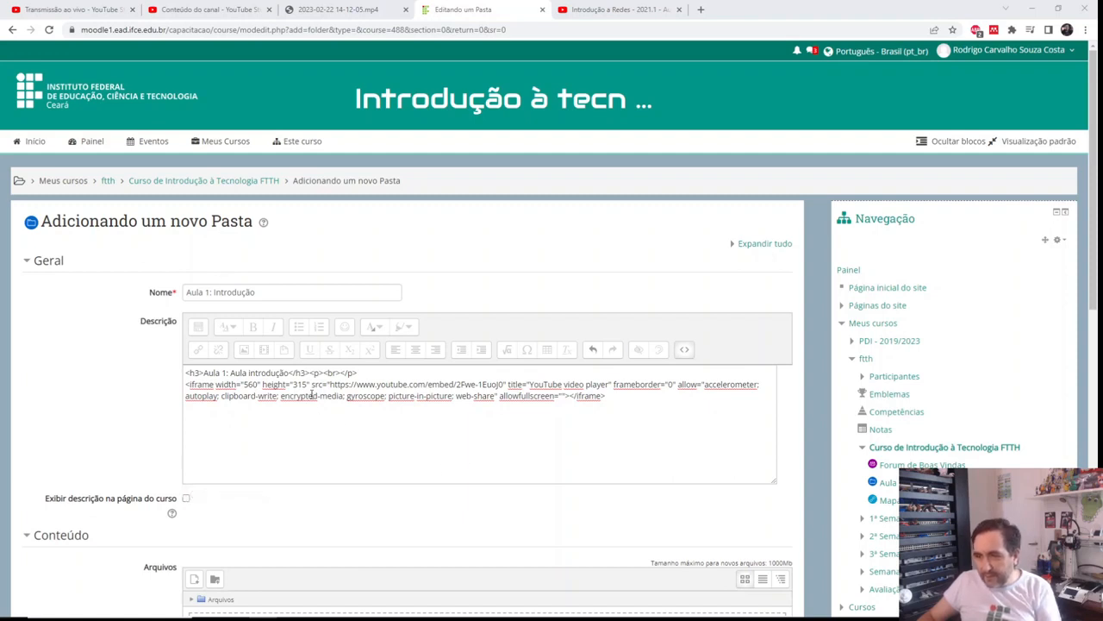
left_click_drag(312, 384, 231, 385)
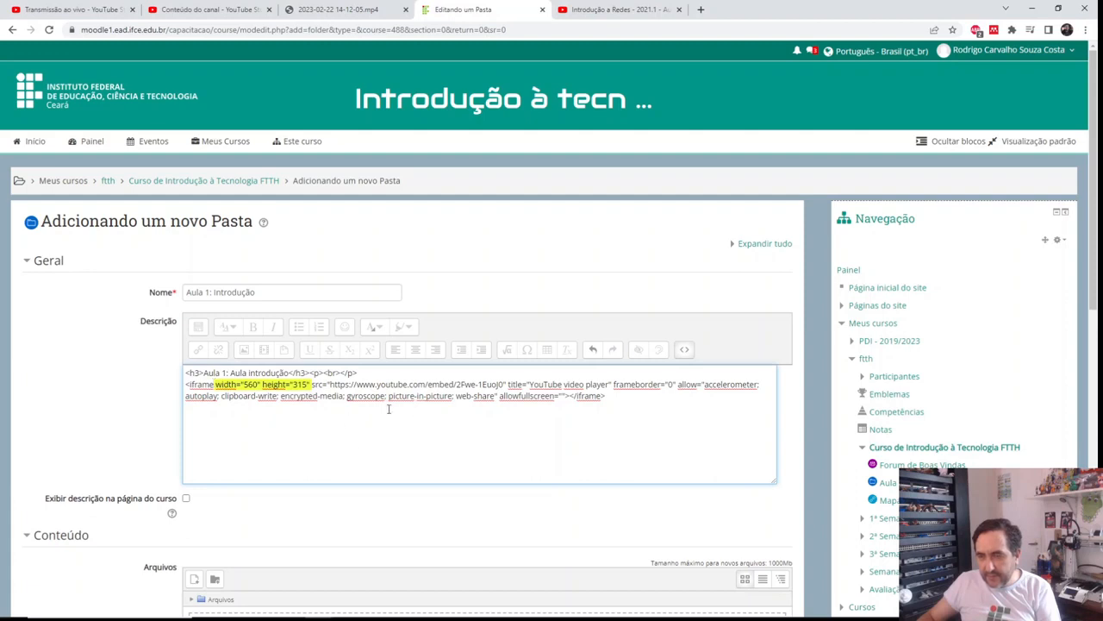
type("style=\"position:absolute;width:100%;height: 100%;\"")
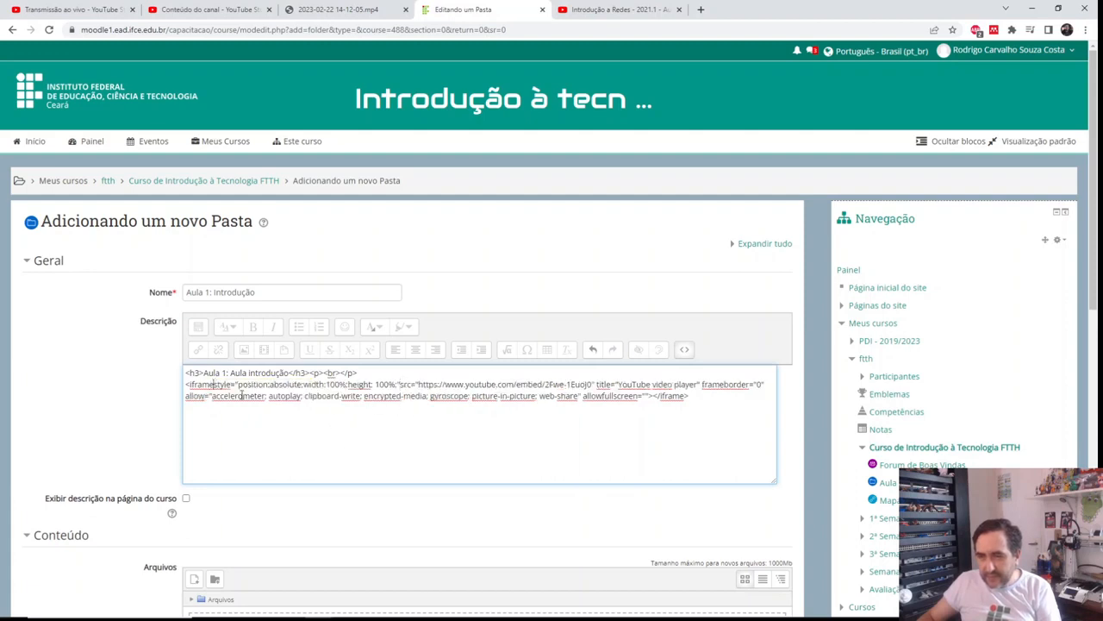
left_click(403, 384)
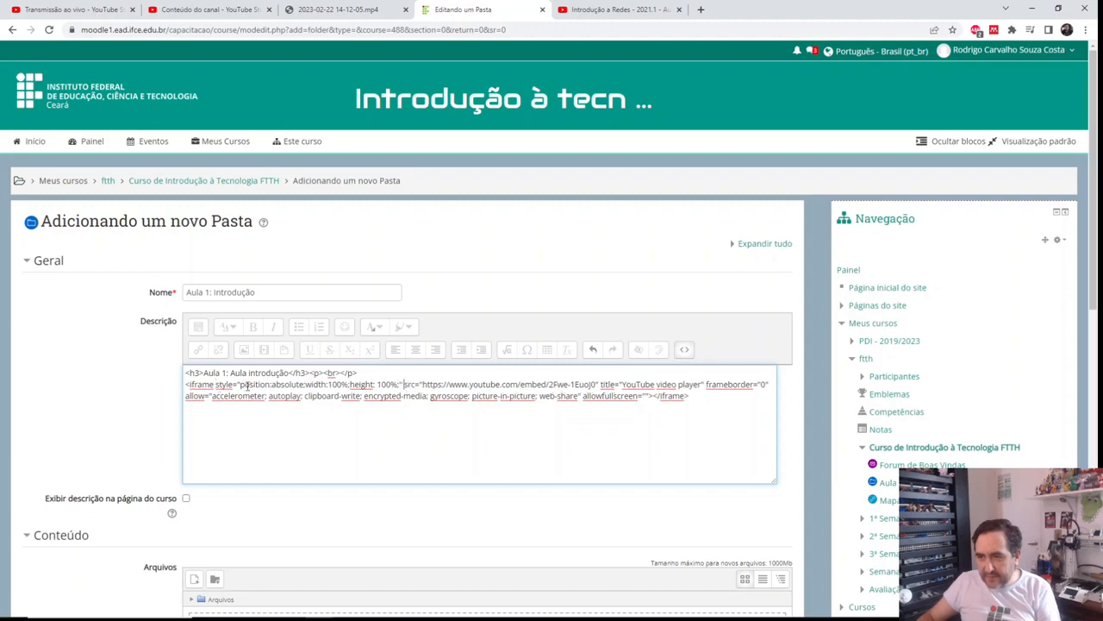
left_click_drag(306, 386, 376, 385)
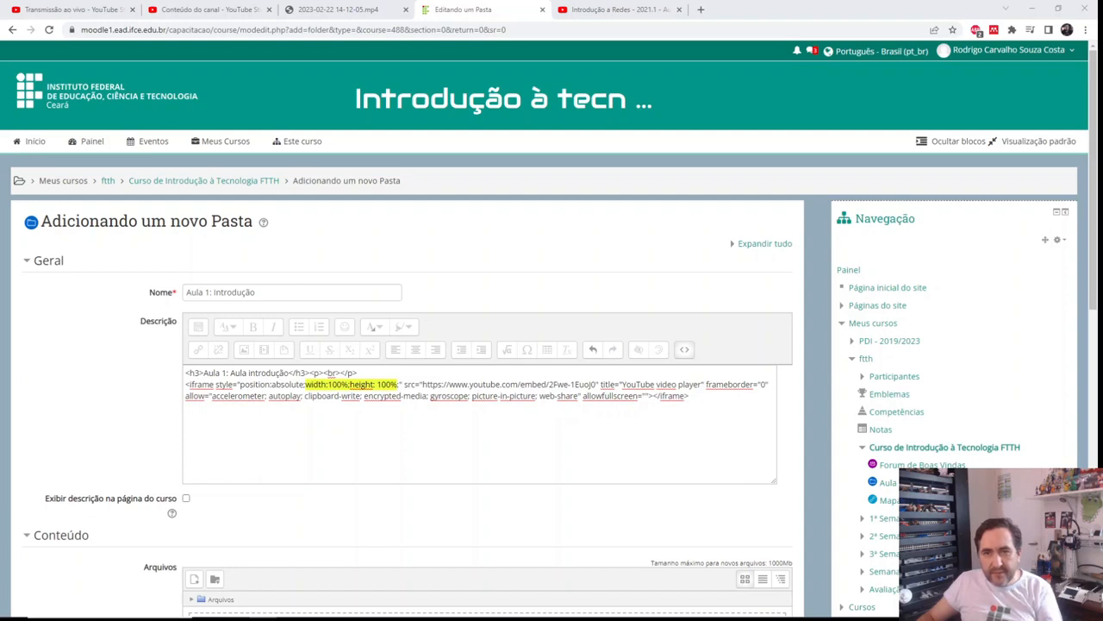
Wrap the iframe in a div styled "position:relative;padding-bottom:33.75%;width:60%; margin: 0 auto;" and return to the visual view.
left_click(384, 375)
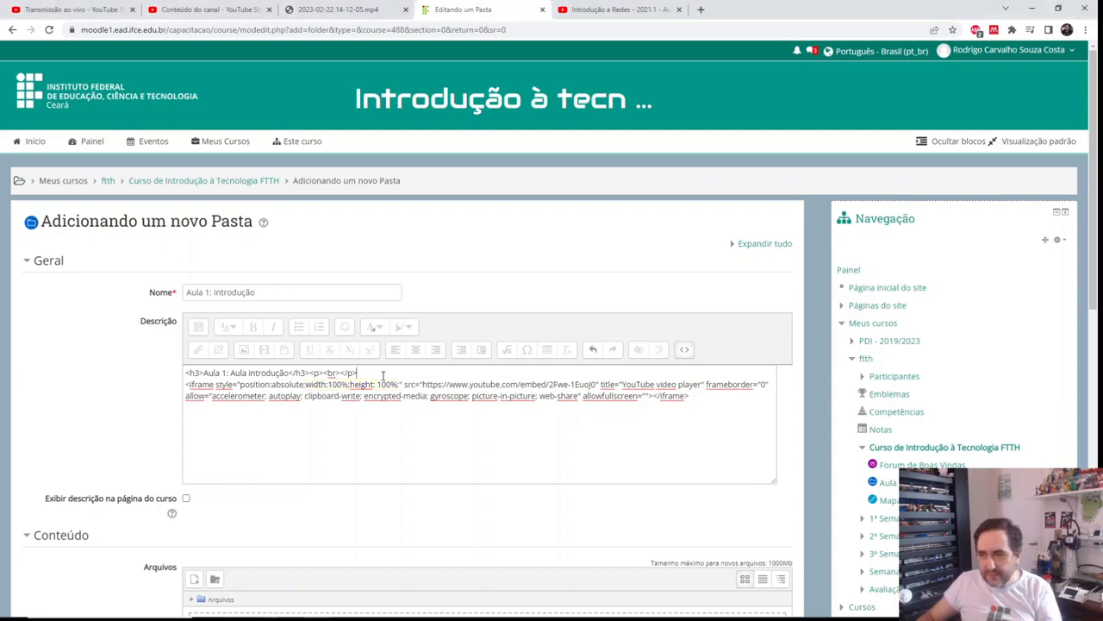
key("Return")
type("<div style=\"position:relative;padding-bottom:33.75%;width:60%; margin: 0 auto;\">")
key("ctrl+End")
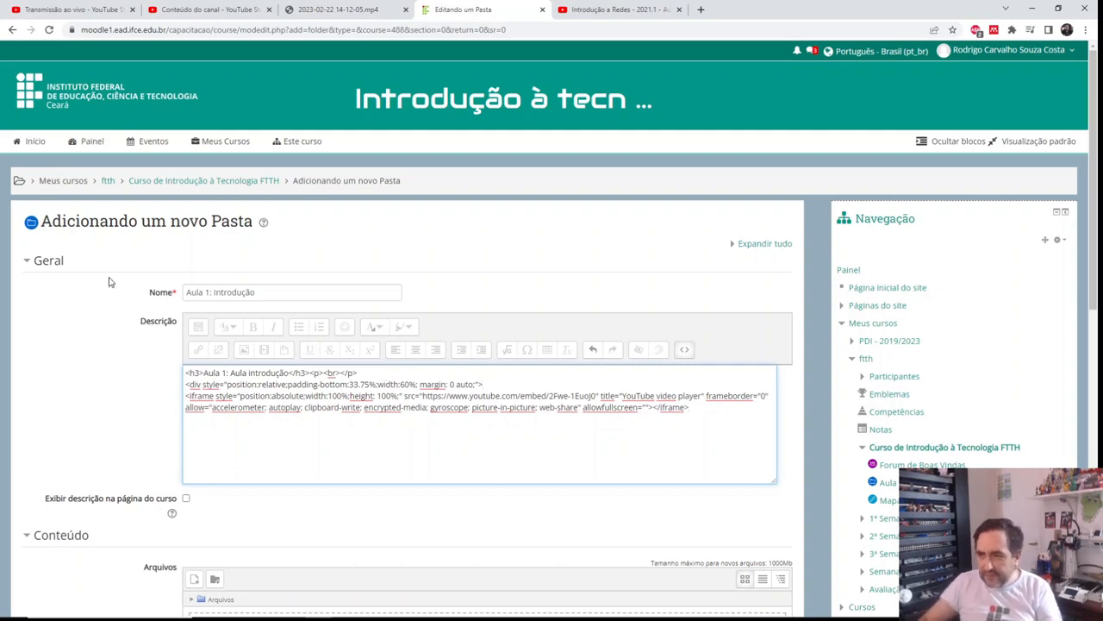
key("Return")
type("</div>")
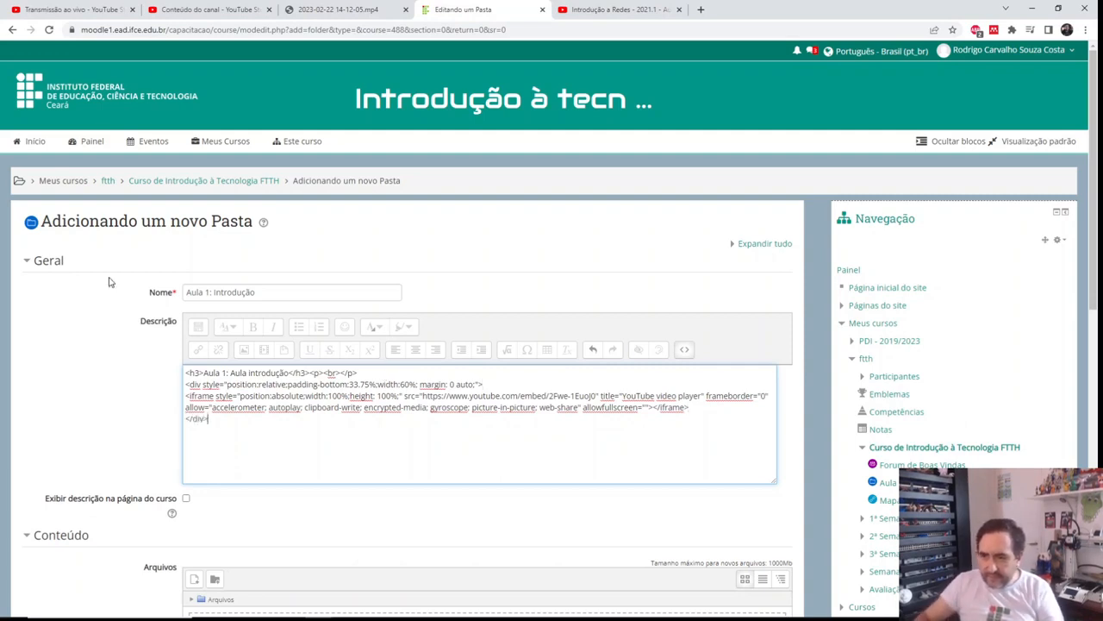
left_click(683, 349)
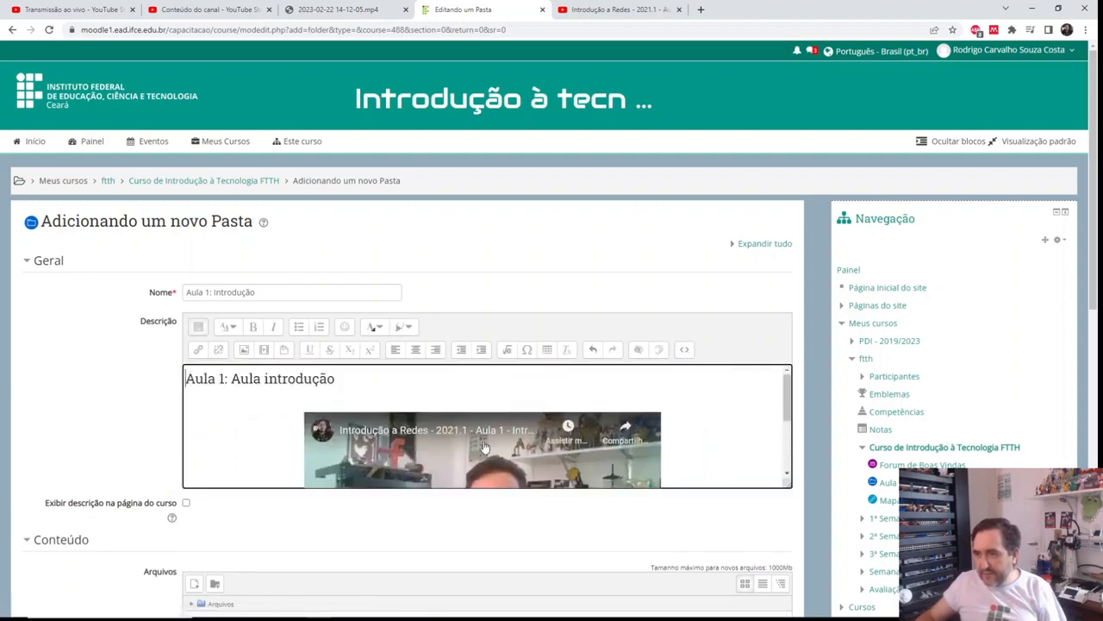
Check the whole embedded video preview in the description, and save and display the new folder.
scroll(485, 448, "down", 2)
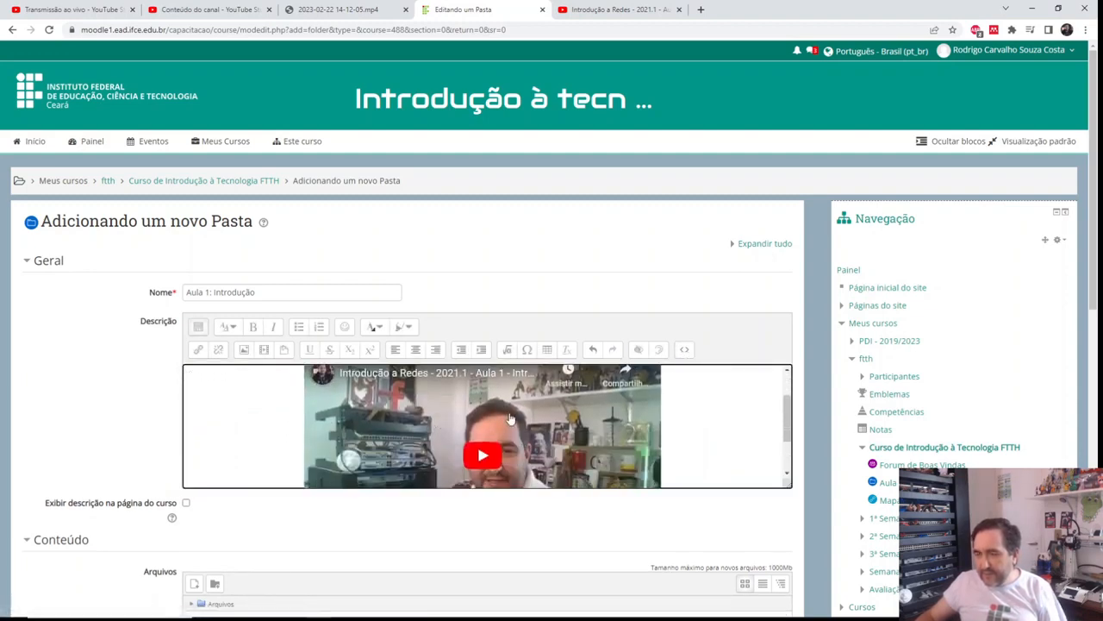
scroll(693, 452, "down", 1)
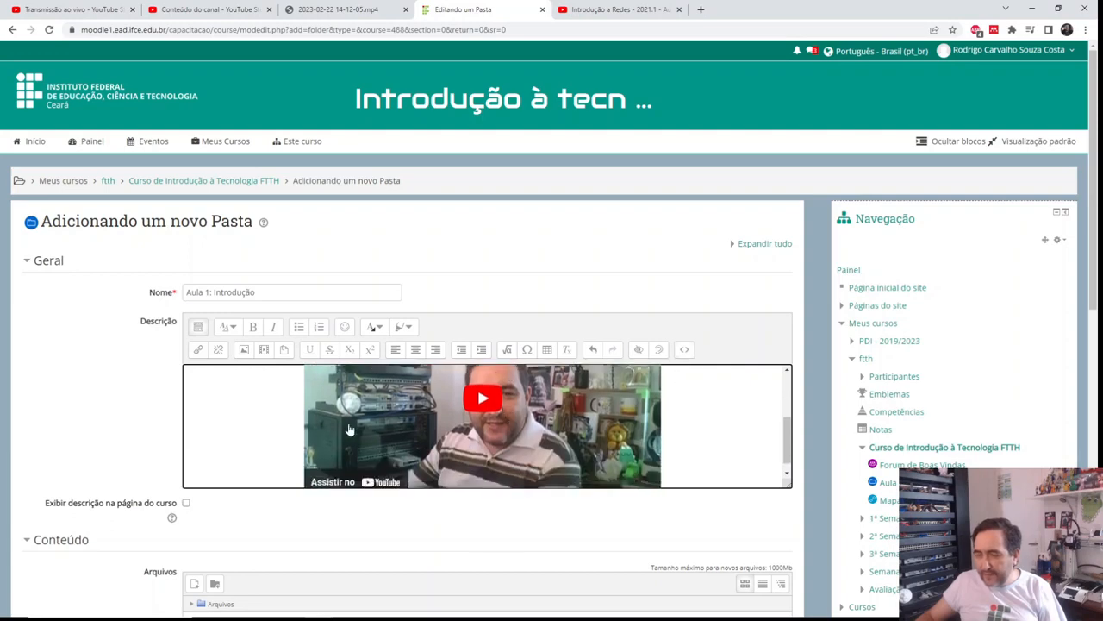
scroll(739, 464, "down", 1)
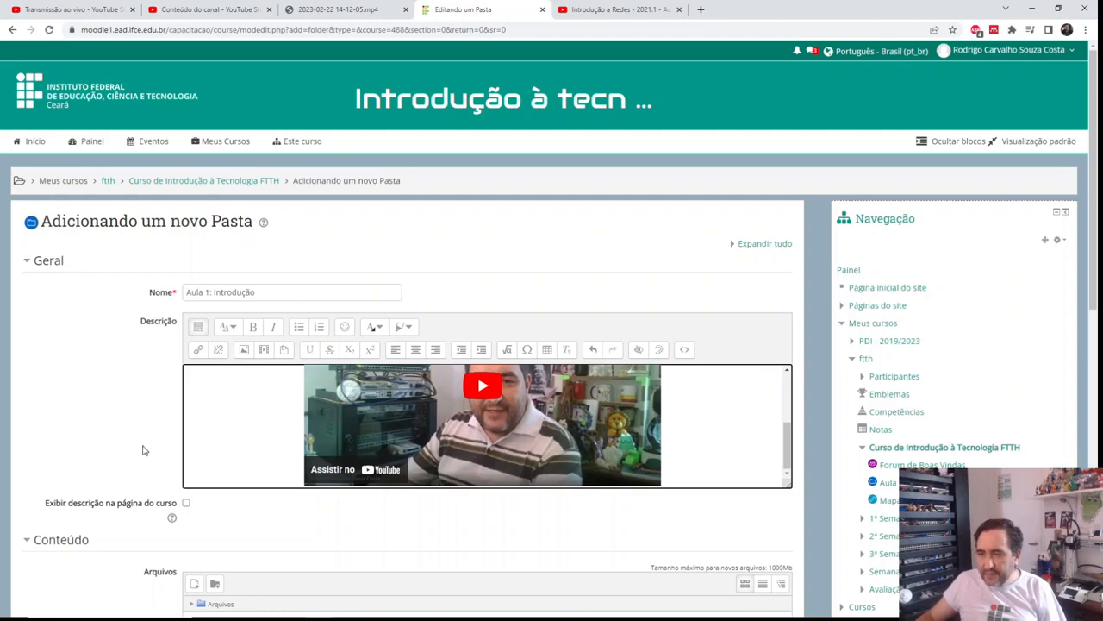
scroll(198, 495, "down", 2)
scroll(255, 538, "down", 4)
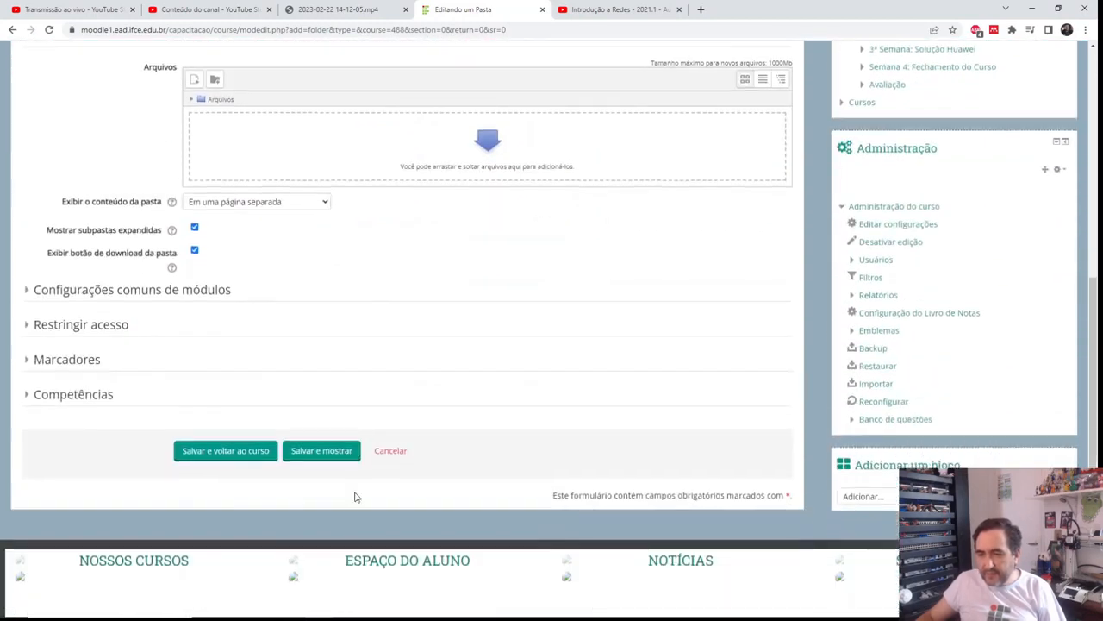
left_click(321, 440)
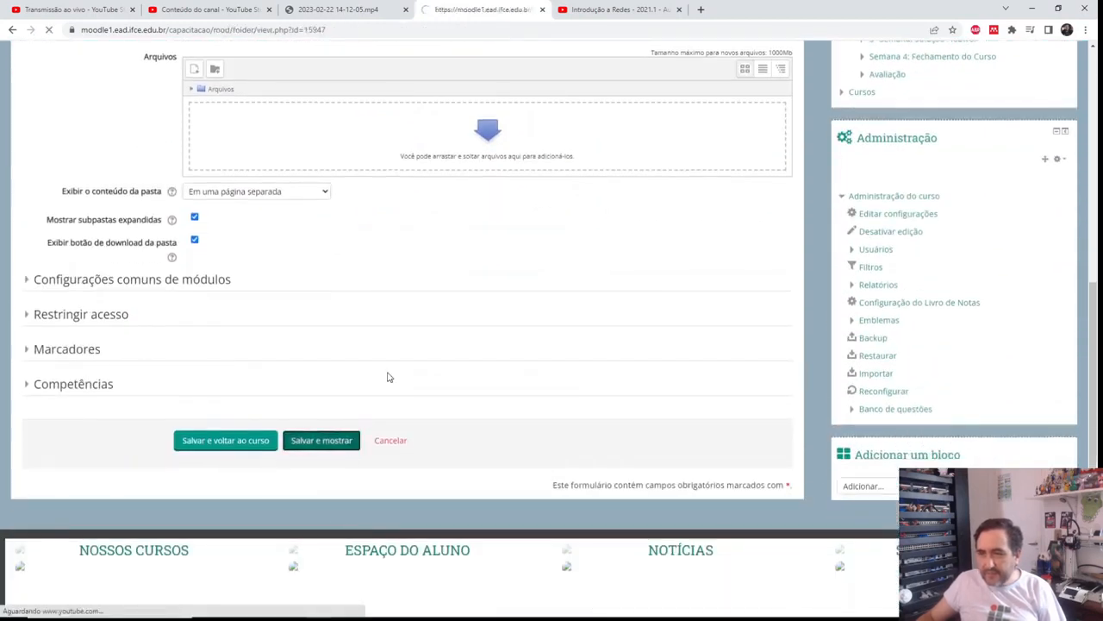